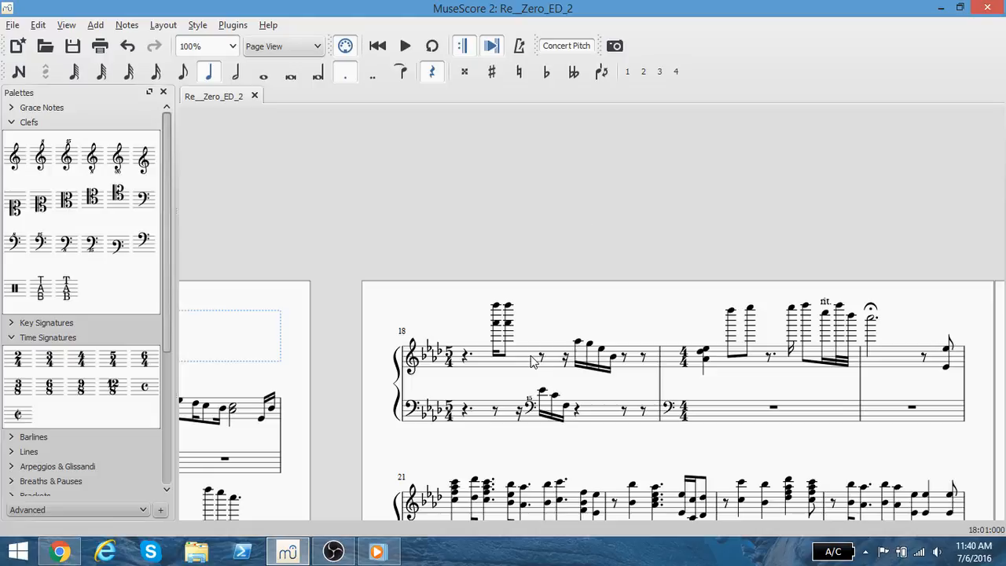
- Switch to Windows Media Player and play the Re-Zero ED 2 piano video from 0:54 to 0:57
{"action": "left_click", "coordinate": [378, 552]}
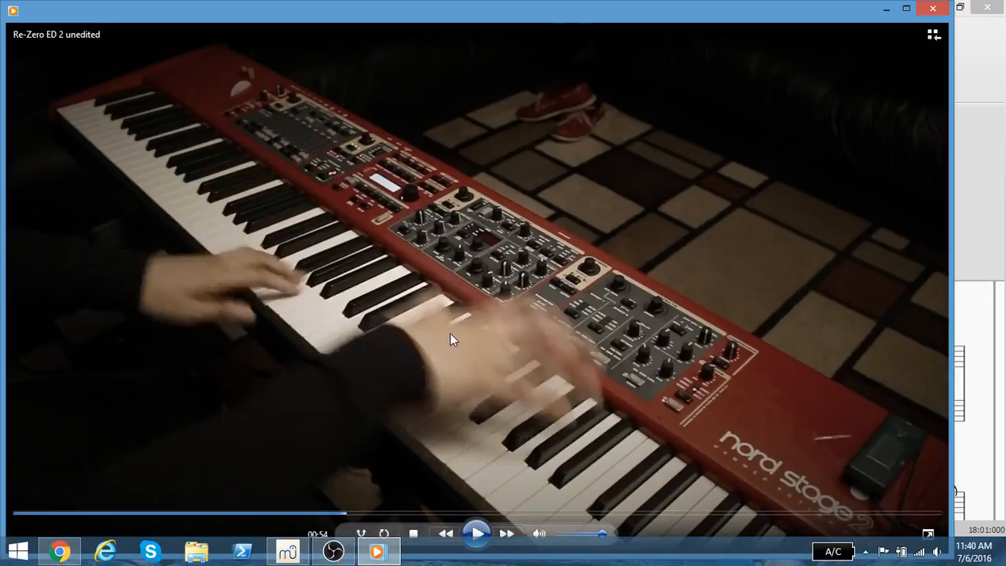
{"action": "double_click", "coordinate": [423, 401]}
{"action": "double_click", "coordinate": [482, 473]}
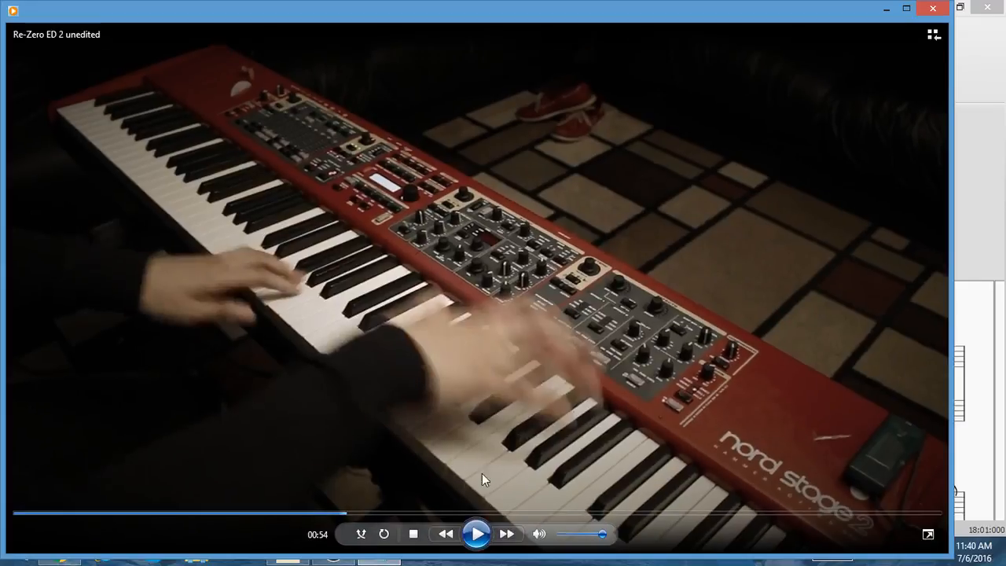
{"action": "left_click", "coordinate": [481, 534]}
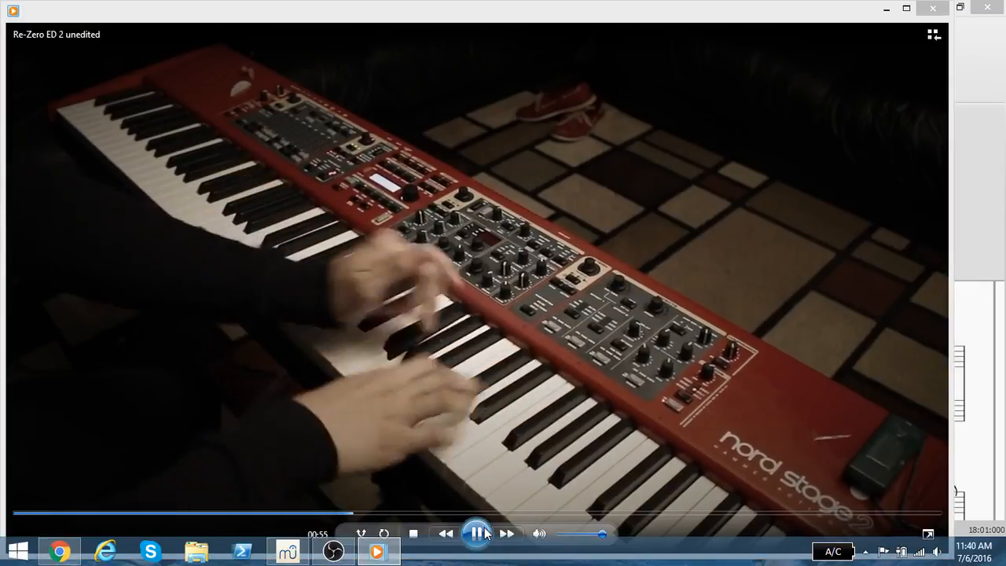
{"action": "left_click", "coordinate": [485, 534]}
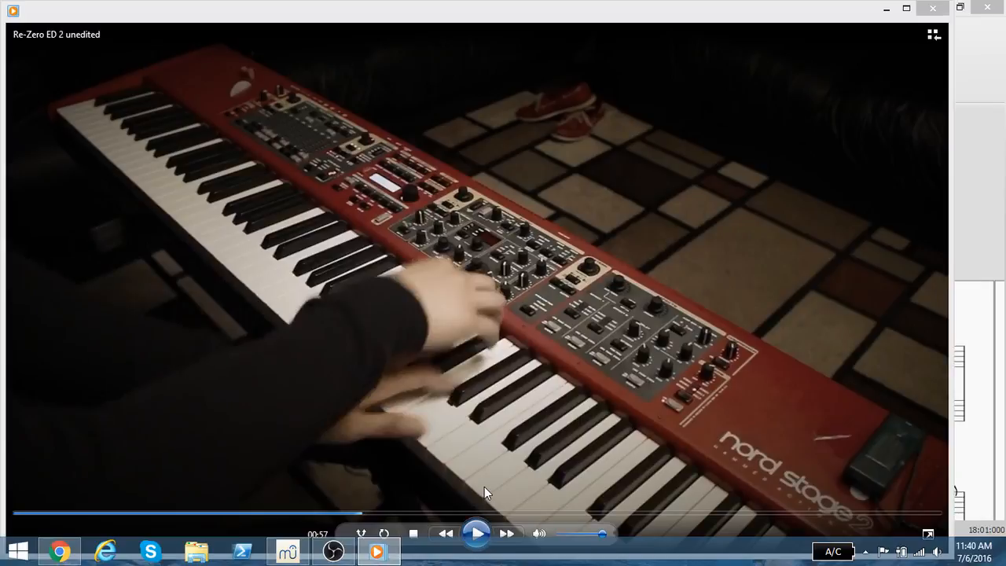
- Return to the MuseScore score and examine measure 18, including the opening dotted quarter rest on the treble staff
{"action": "left_click", "coordinate": [378, 552]}
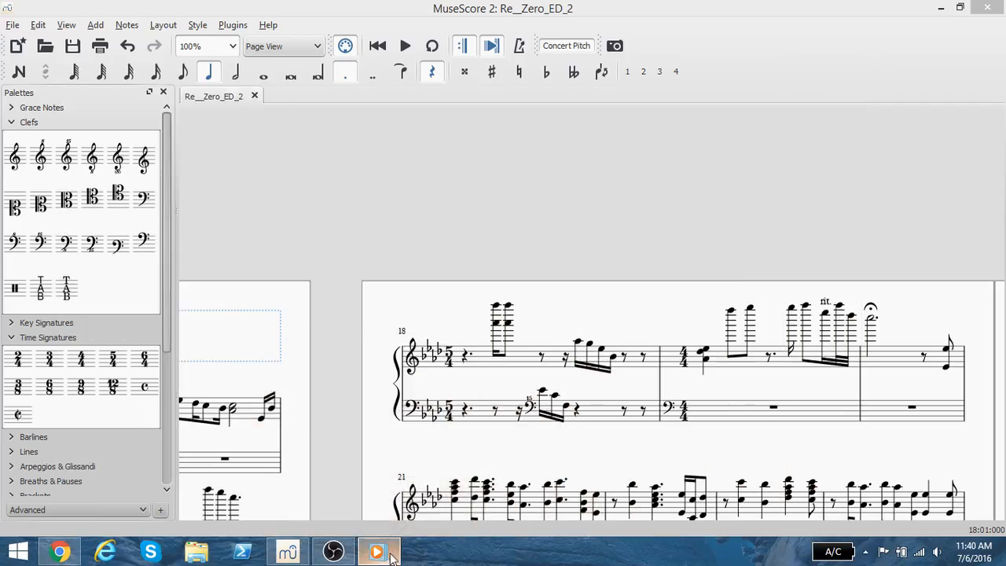
{"action": "scroll", "coordinate": [393, 383], "scroll_direction": "down", "scroll_amount": 7}
{"action": "left_click", "coordinate": [356, 346]}
{"action": "scroll", "coordinate": [362, 347], "scroll_direction": "up", "scroll_amount": 7}
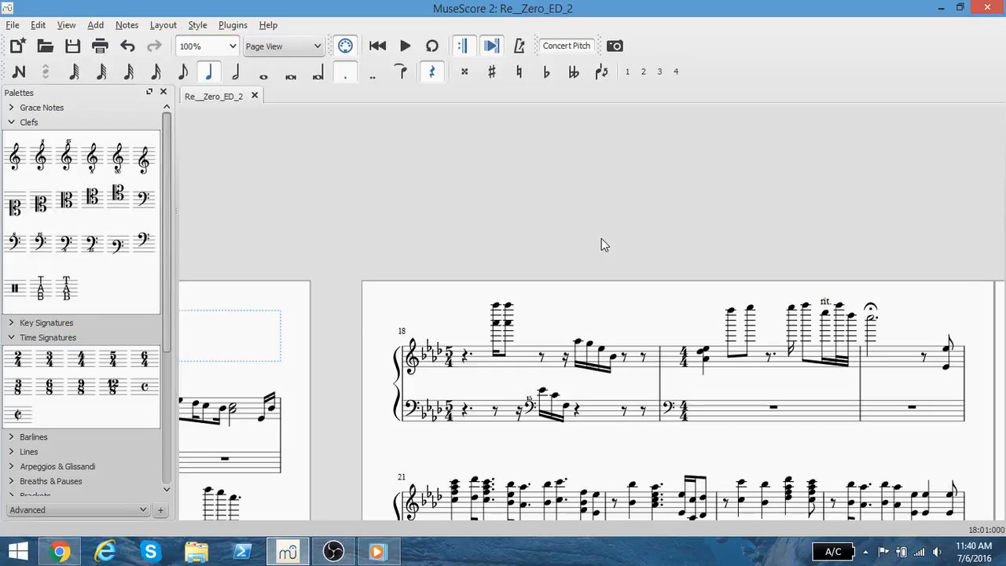
{"action": "scroll", "coordinate": [601, 244], "scroll_direction": "down", "scroll_amount": 2}
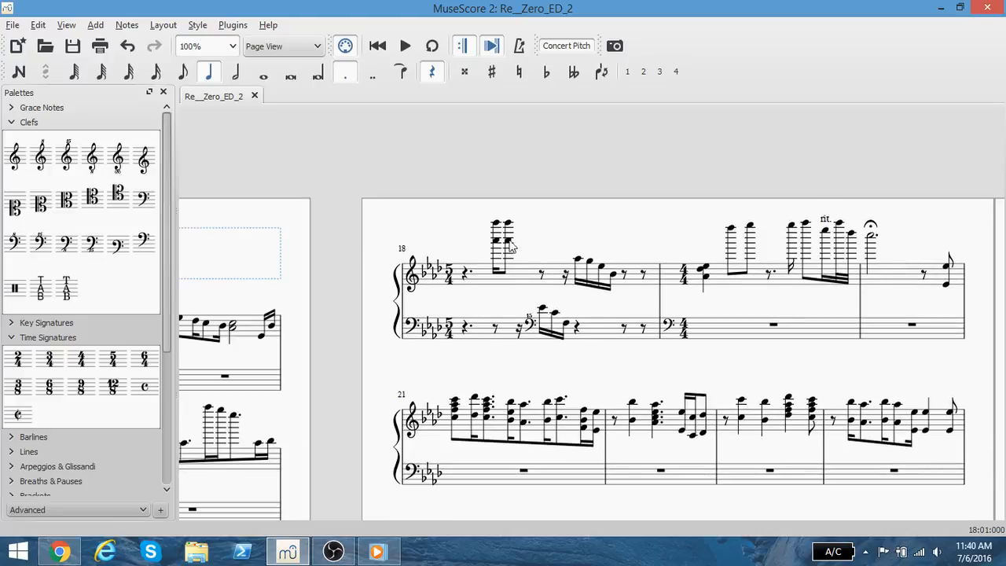
{"action": "left_click", "coordinate": [467, 275]}
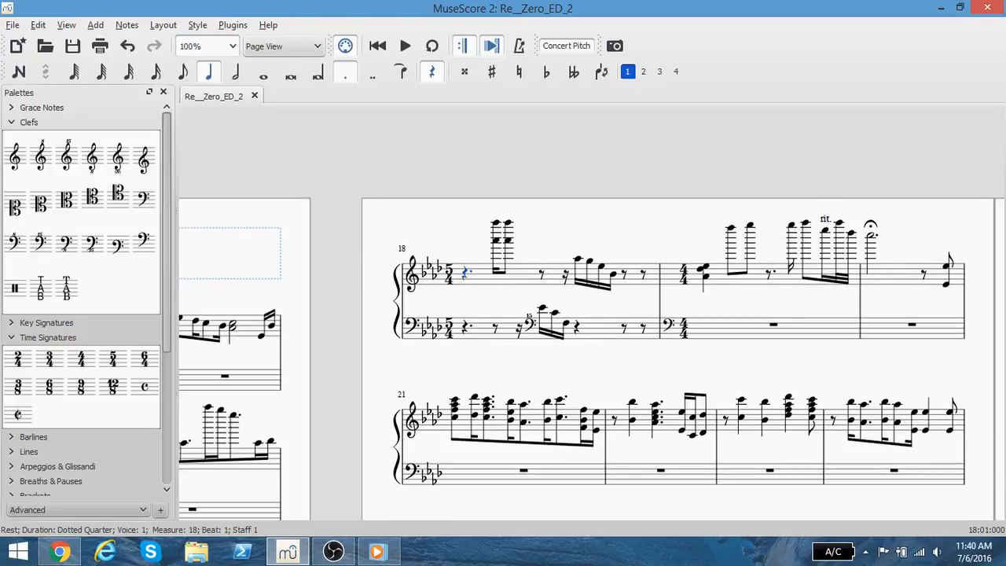
- Set the piano video's play speed to 0.5 in Windows Media Player
{"action": "left_click", "coordinate": [377, 552]}
{"action": "right_click", "coordinate": [340, 272]}
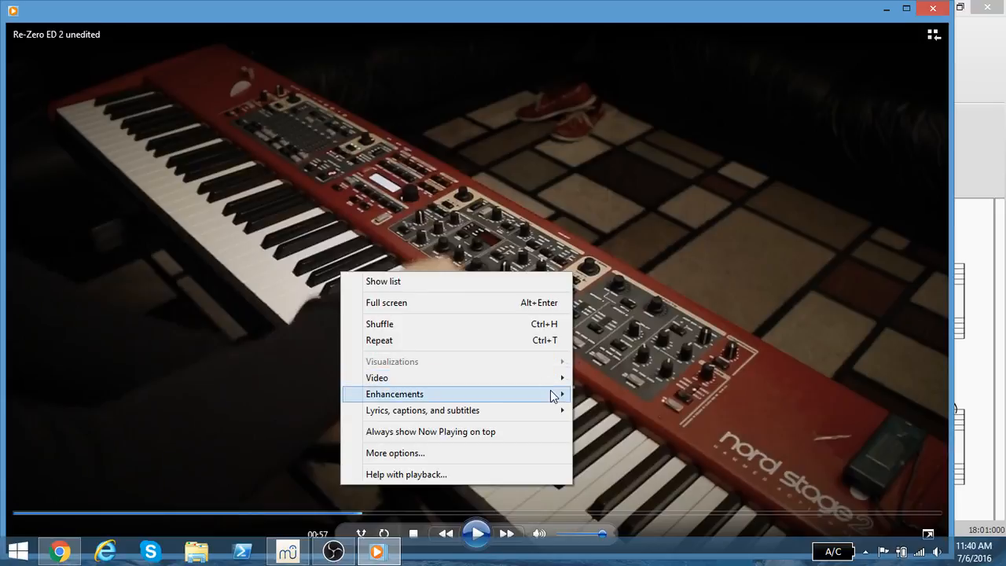
{"action": "mouse_move", "coordinate": [553, 395]}
{"action": "left_click", "coordinate": [617, 425]}
{"action": "left_click_drag", "start_coordinate": [130, 45], "coordinate": [86, 49]}
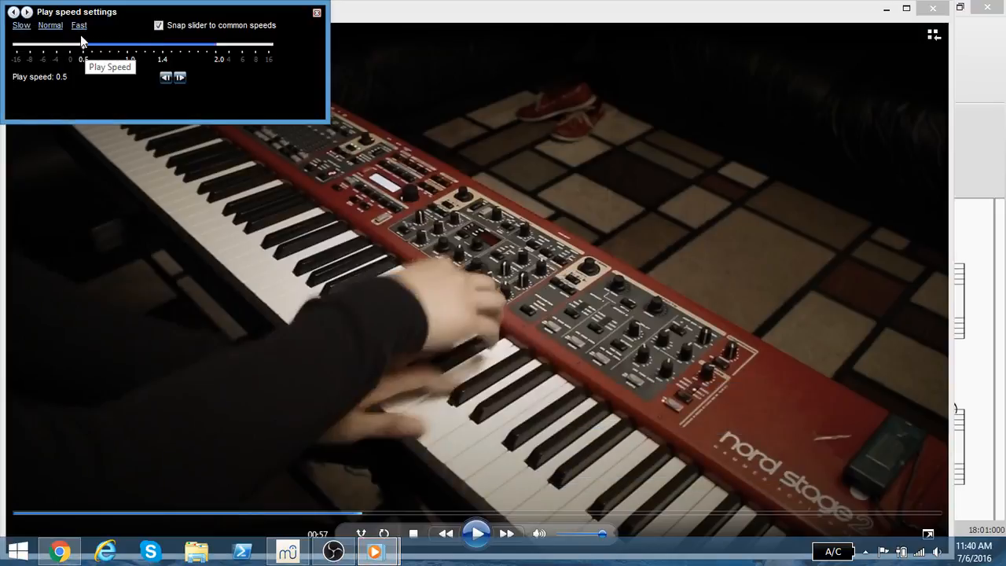
{"action": "left_click", "coordinate": [317, 13]}
- Replay the passage between about 0:55 and 0:58 full screen, pause it at 0:58 and leave full screen
{"action": "double_click", "coordinate": [321, 285]}
{"action": "left_click", "coordinate": [494, 539]}
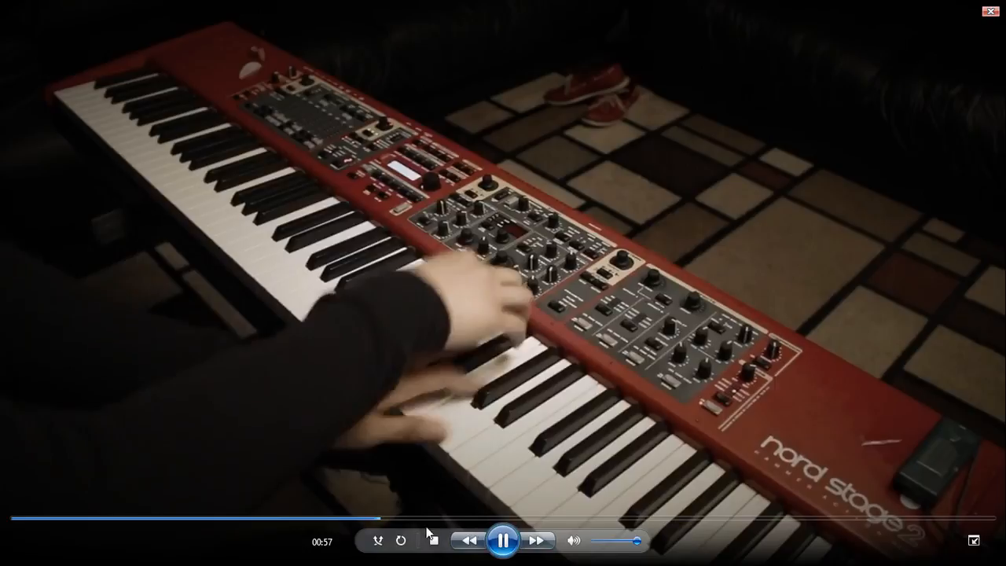
{"action": "left_click", "coordinate": [363, 520]}
{"action": "left_click", "coordinate": [355, 520]}
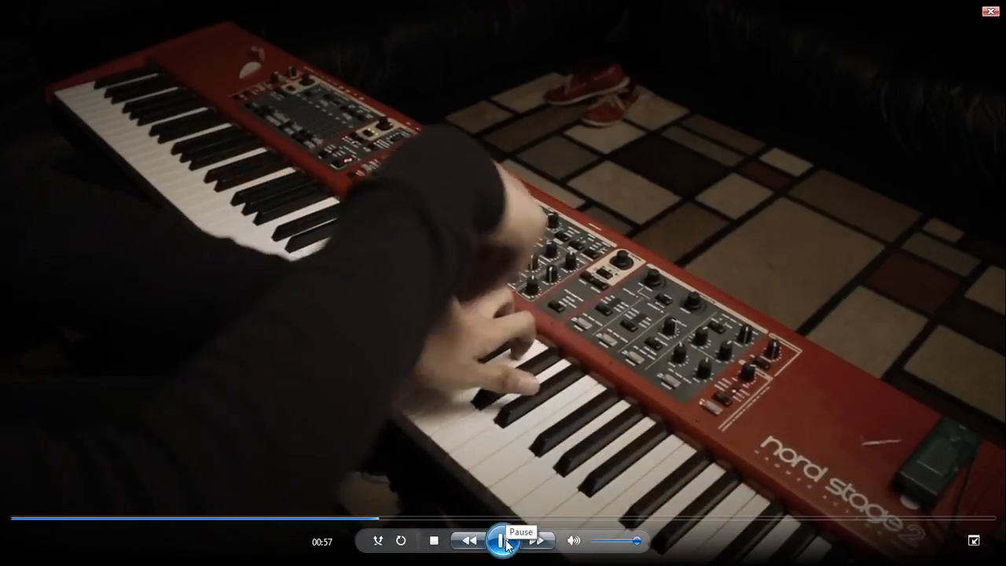
{"action": "left_click", "coordinate": [361, 519]}
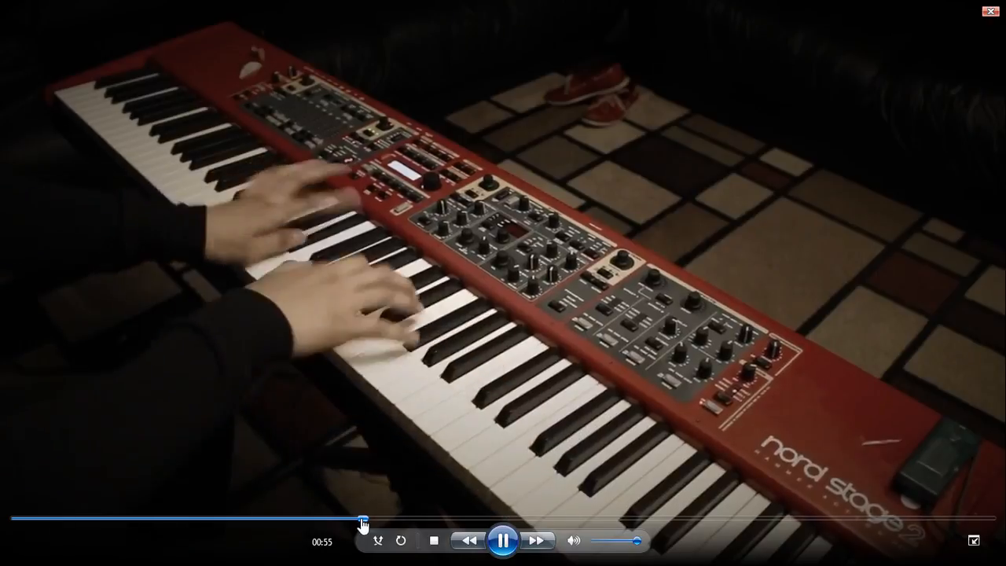
{"action": "left_click", "coordinate": [503, 550]}
{"action": "double_click", "coordinate": [514, 242]}
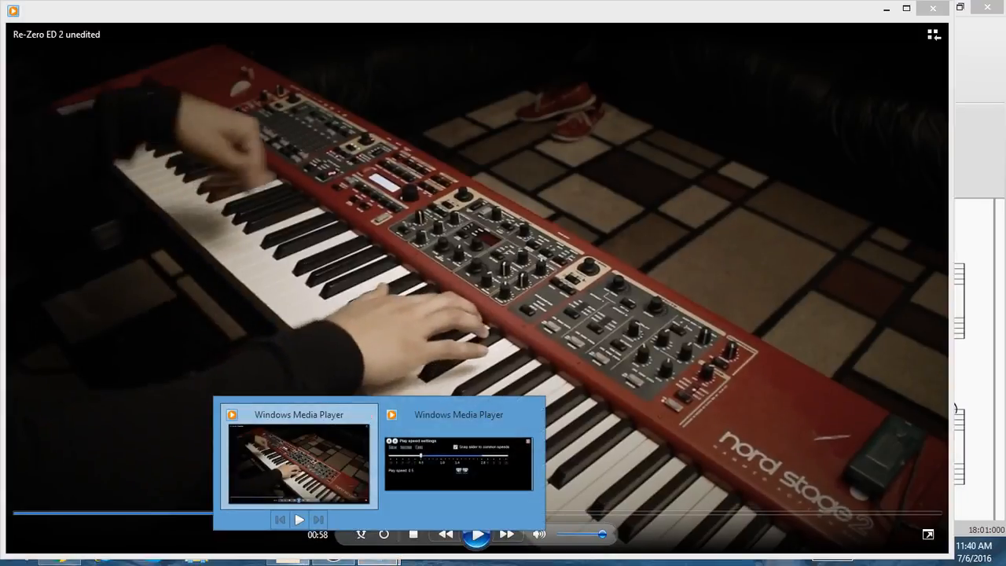
- Back in MuseScore, change the dotted quarter rest opening measure 18 on the treble staff to a plain quarter rest
{"action": "left_click", "coordinate": [311, 553]}
{"action": "left_click", "coordinate": [449, 239]}
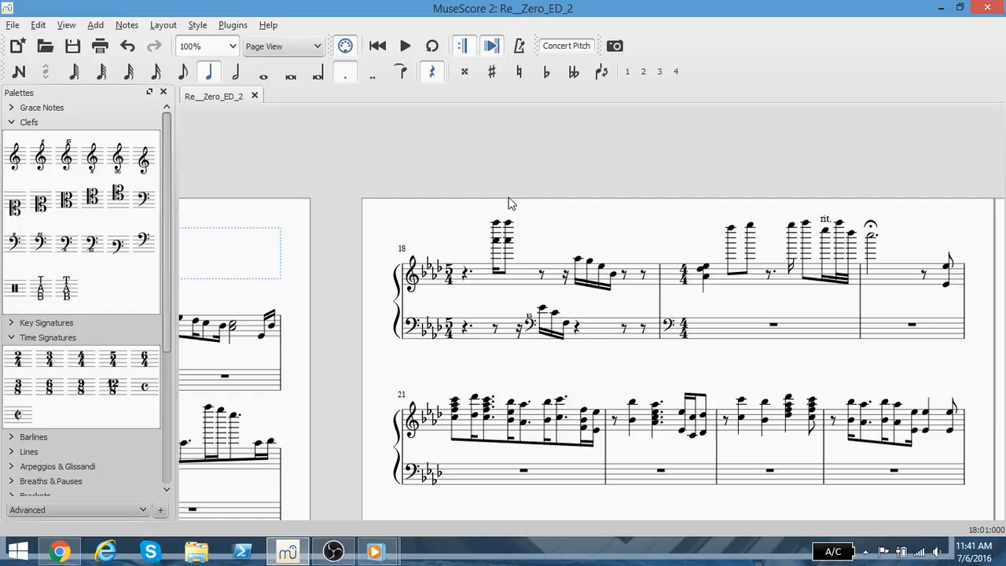
{"action": "left_click", "coordinate": [509, 224]}
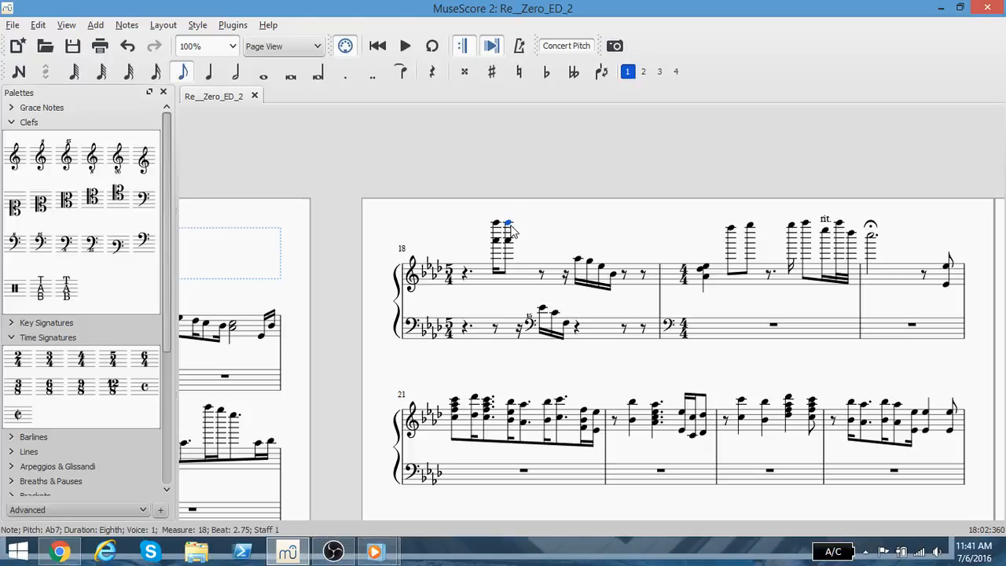
{"action": "left_click", "coordinate": [466, 273]}
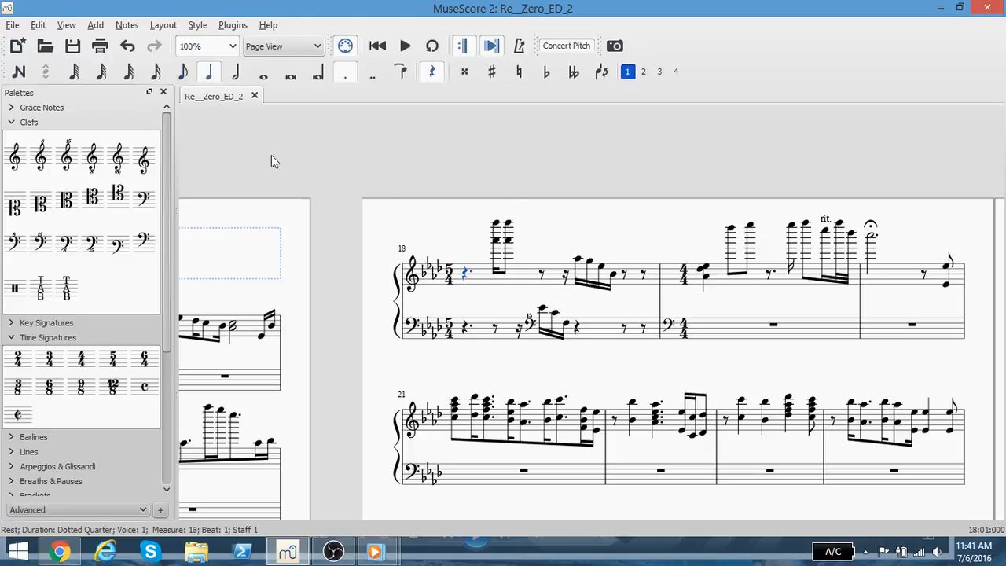
{"action": "left_click", "coordinate": [209, 72]}
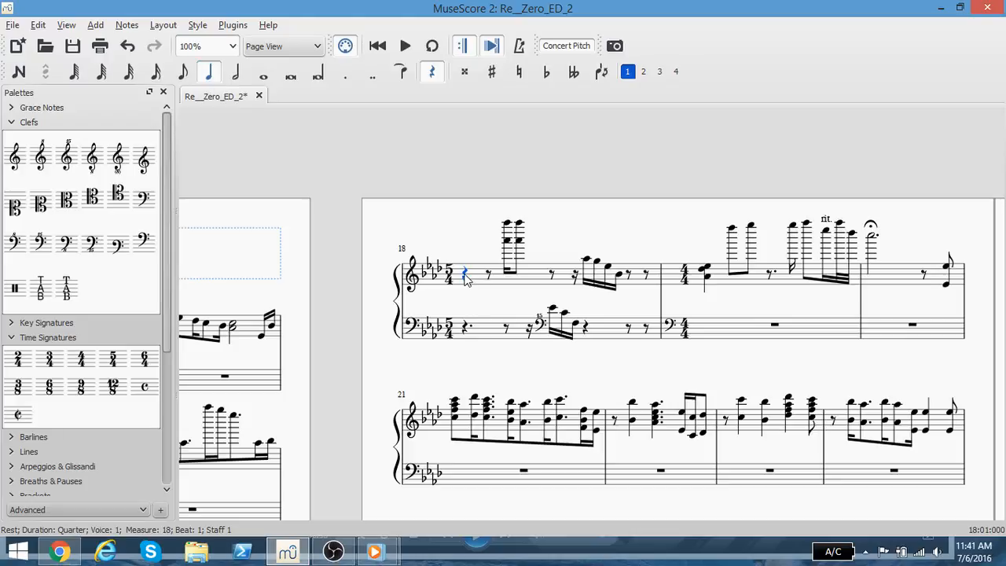
- Try shortening the second high A-flat octave chord in measure 18 from an eighth to a sixteenth
{"action": "left_click", "coordinate": [495, 275]}
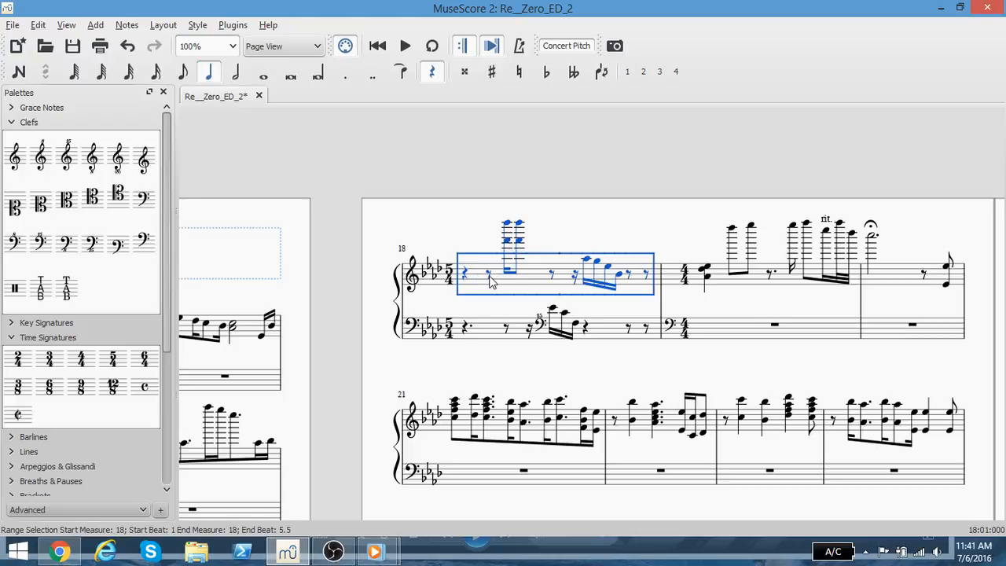
{"action": "left_click", "coordinate": [489, 276]}
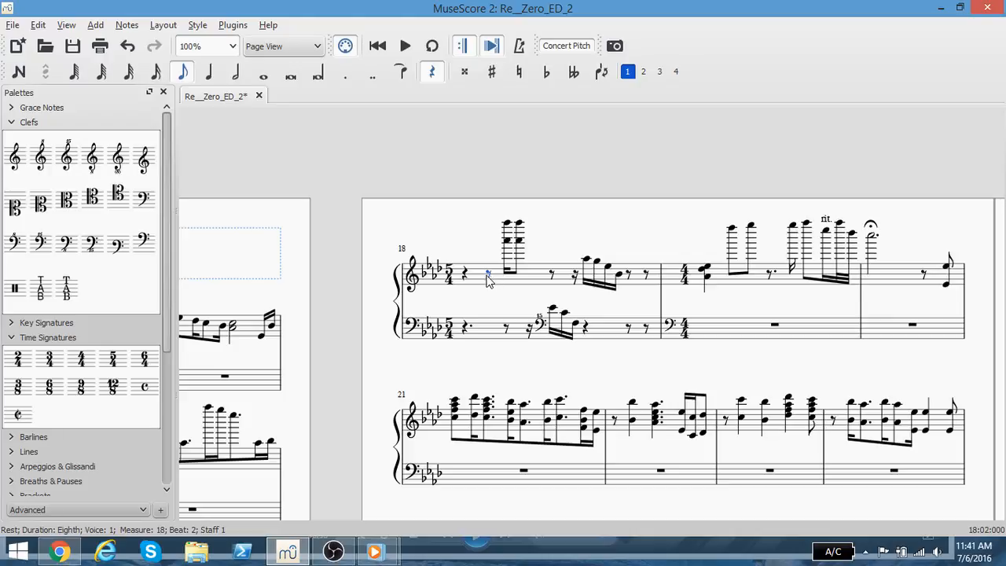
{"action": "left_click", "coordinate": [518, 242]}
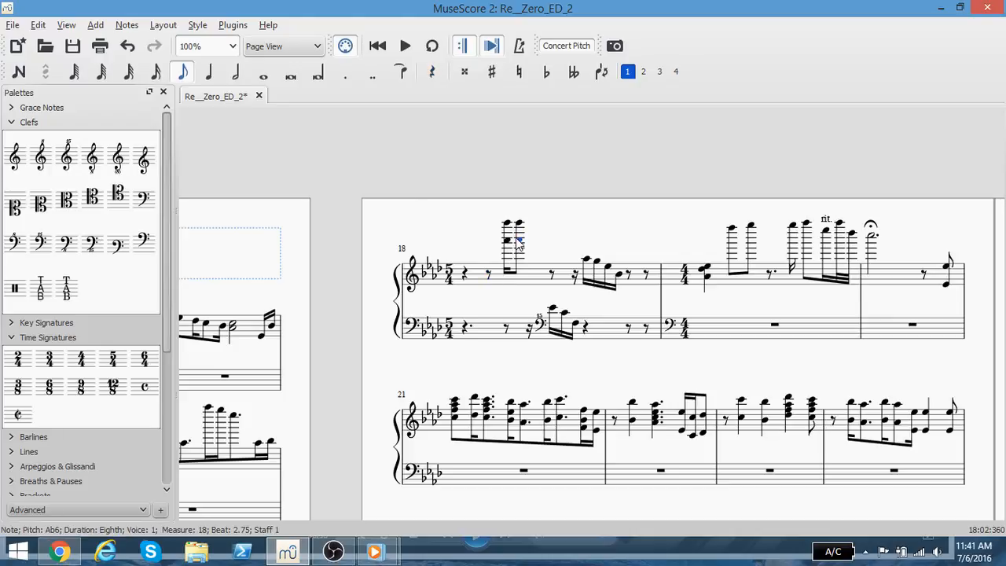
{"action": "left_click", "coordinate": [155, 72]}
{"action": "left_click", "coordinate": [532, 280]}
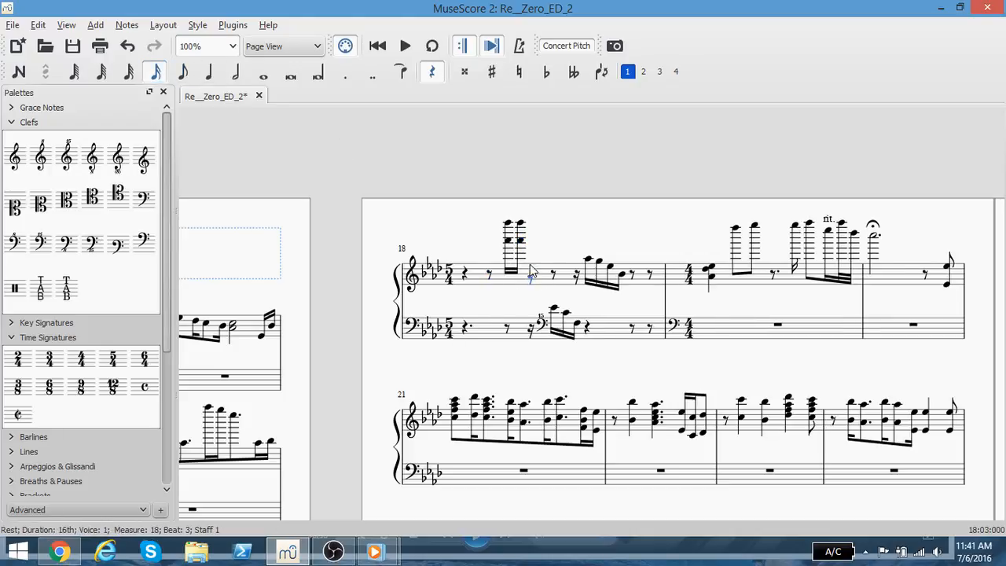
{"action": "left_click", "coordinate": [522, 241]}
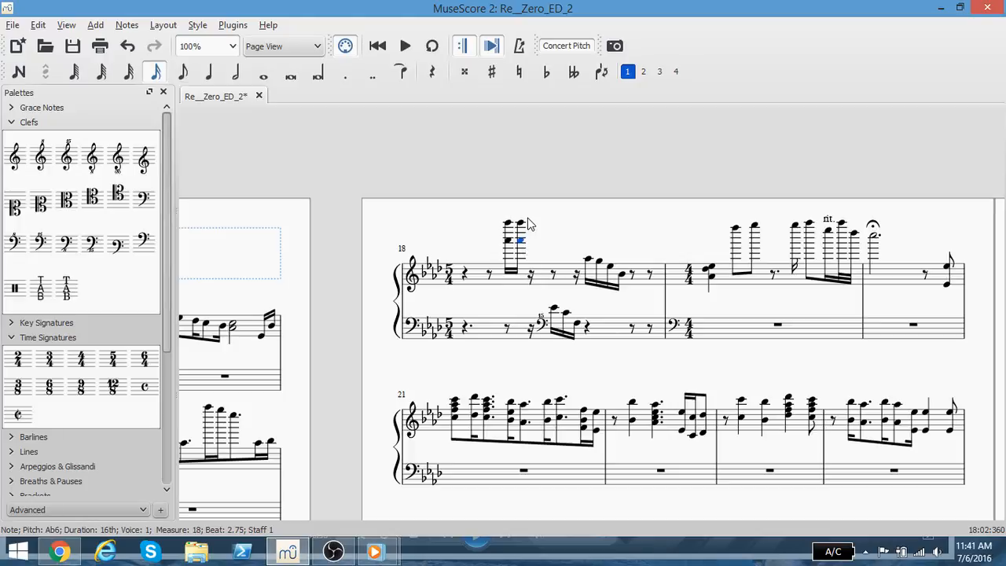
{"action": "key", "text": "ctrl+Up"}
{"action": "left_click", "coordinate": [191, 72]}
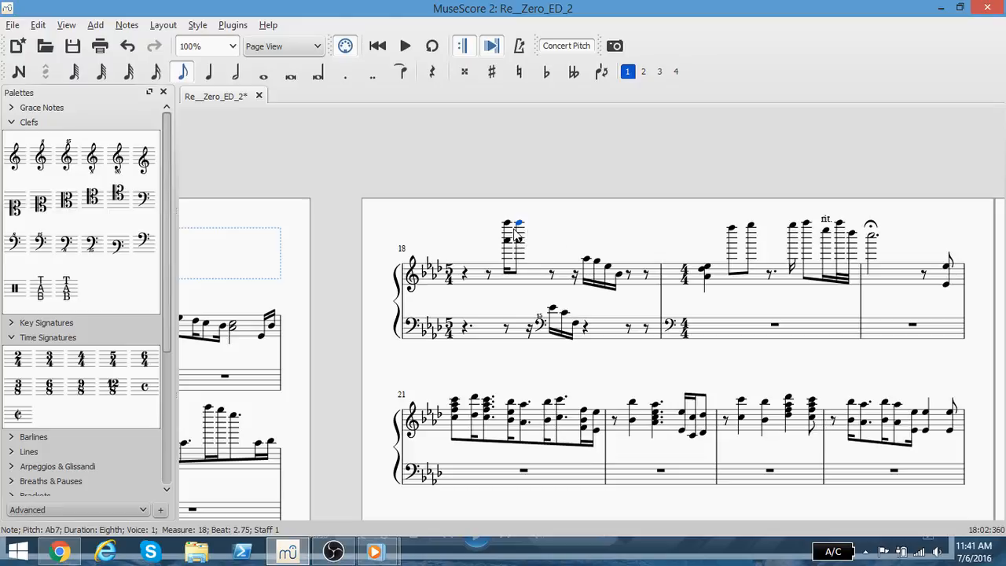
{"action": "key", "text": "Escape"}
- Switch to Windows Media Player, step the video back a little, replay the passage and pause it at 0:55
{"action": "scroll", "coordinate": [539, 224], "scroll_direction": "down", "scroll_amount": 3}
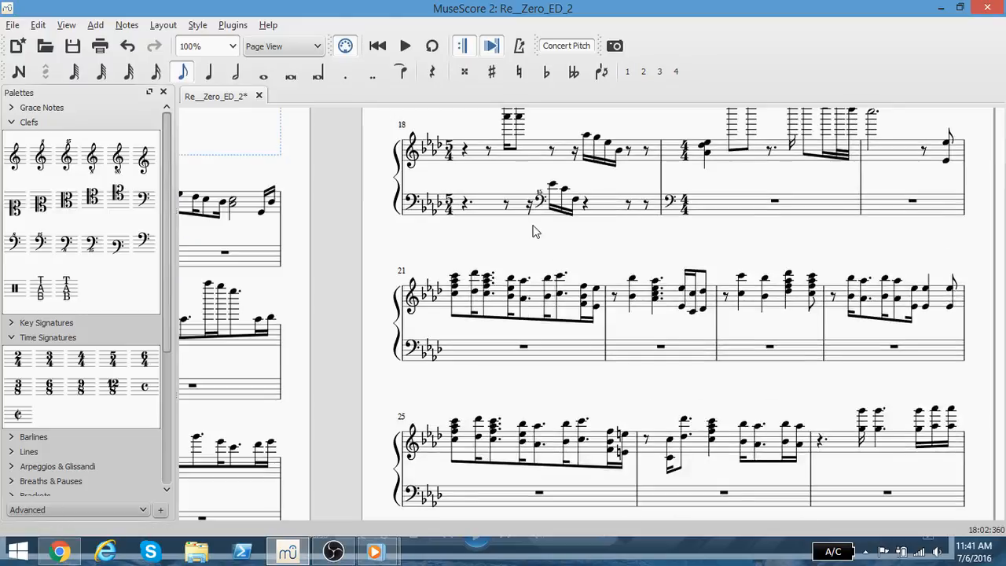
{"action": "scroll", "coordinate": [534, 228], "scroll_direction": "up", "scroll_amount": 4}
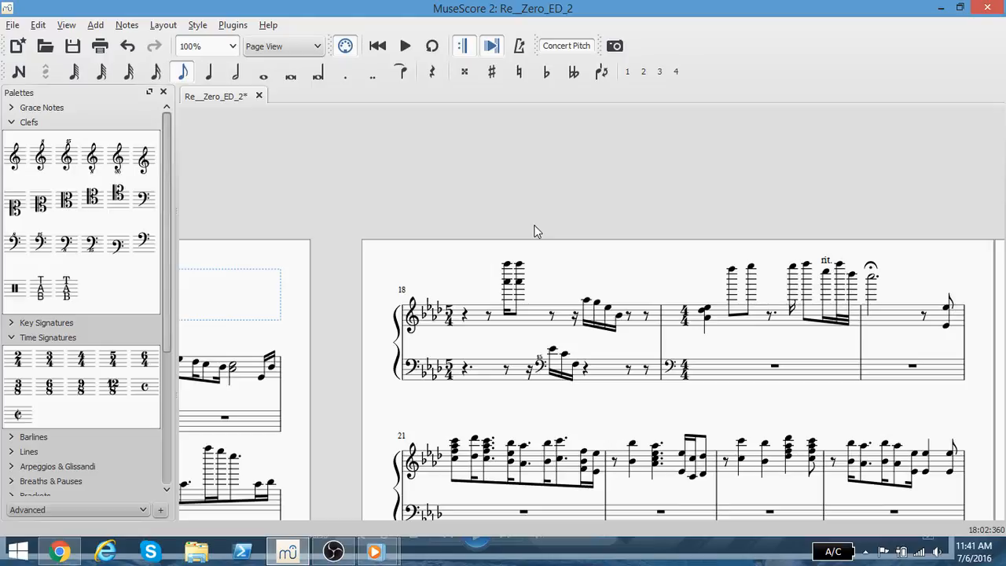
{"action": "left_click", "coordinate": [382, 553]}
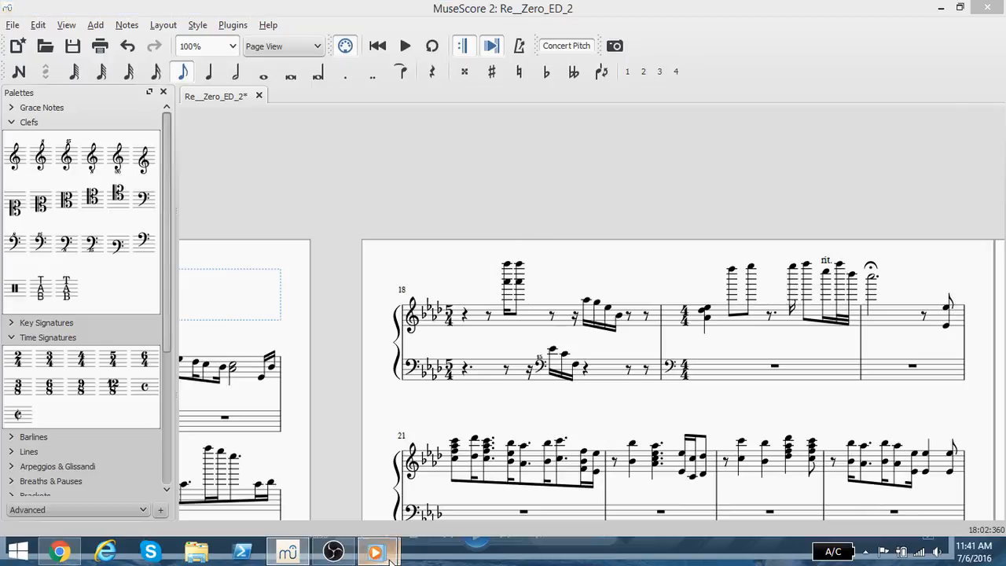
{"action": "left_click", "coordinate": [338, 475]}
{"action": "left_click", "coordinate": [386, 554]}
{"action": "left_click", "coordinate": [431, 477]}
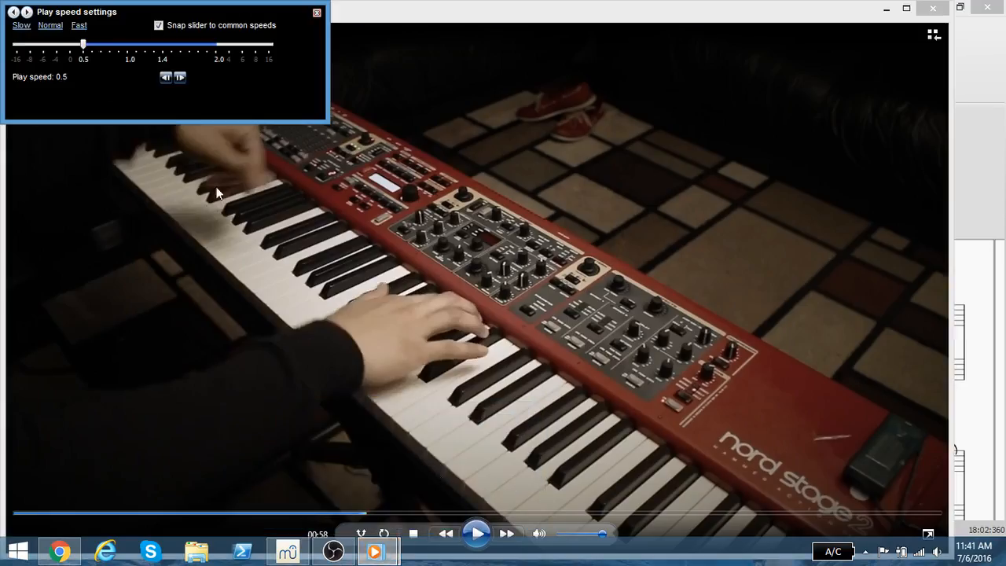
{"action": "left_click", "coordinate": [166, 77]}
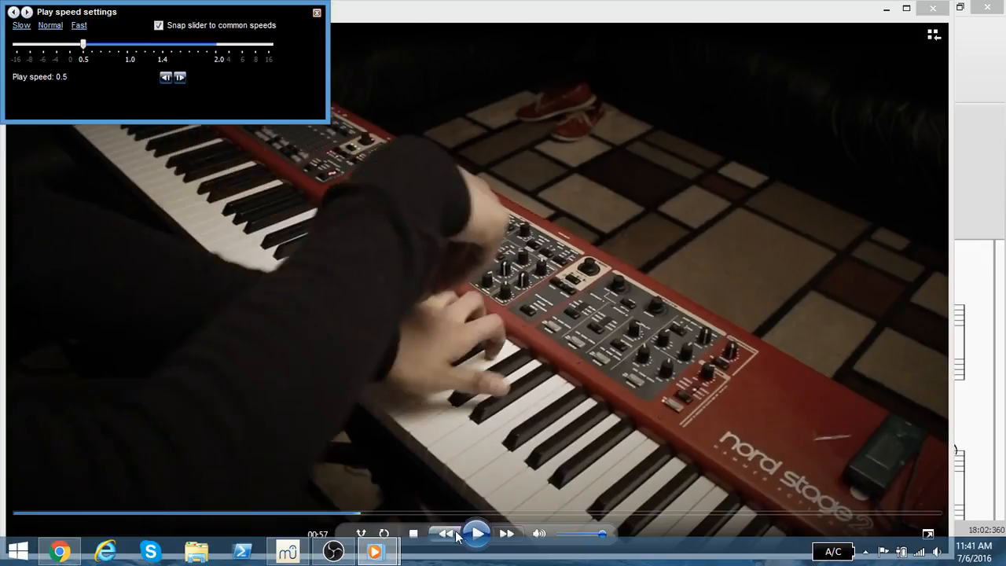
{"action": "left_click", "coordinate": [476, 535]}
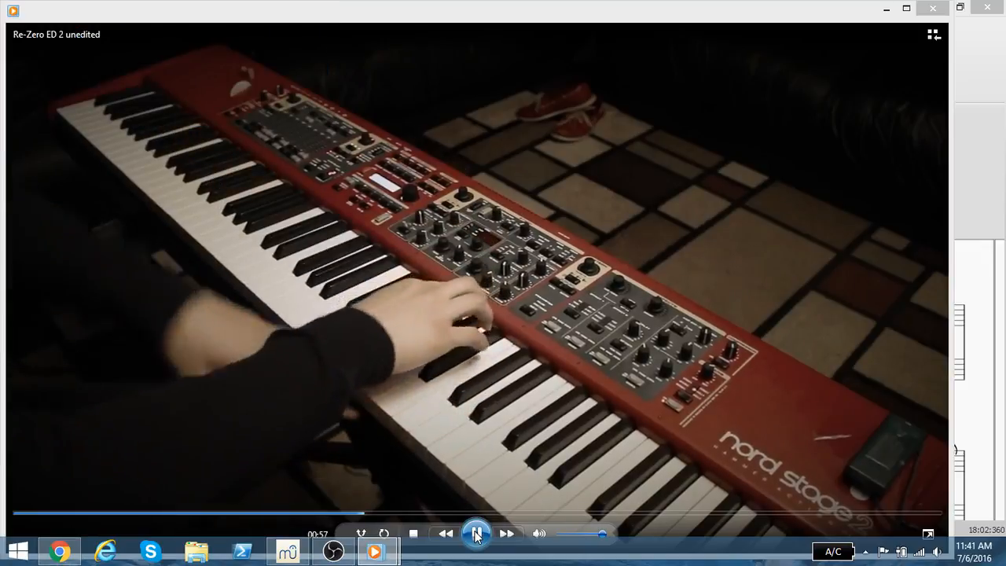
{"action": "left_click", "coordinate": [346, 516]}
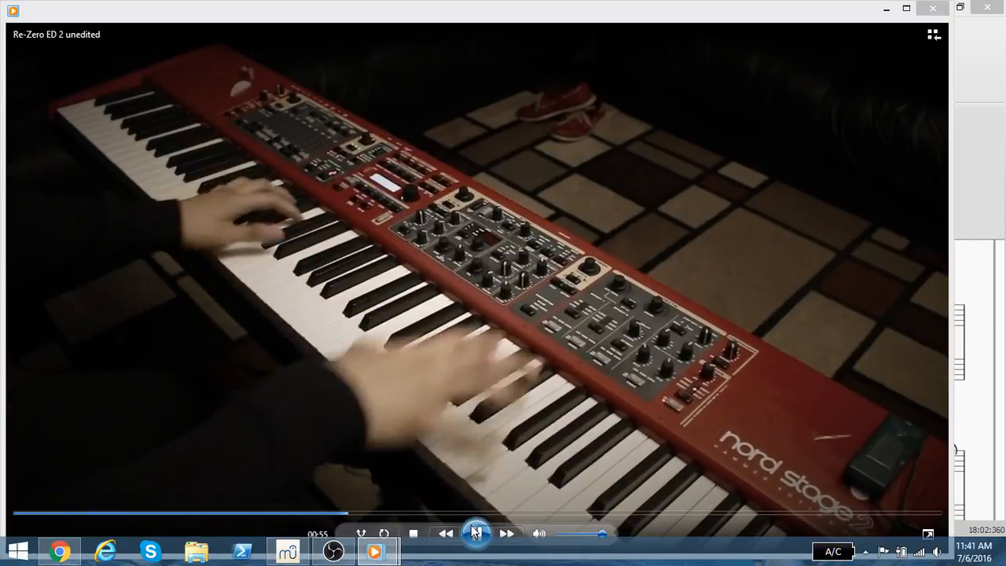
{"action": "left_click", "coordinate": [476, 534]}
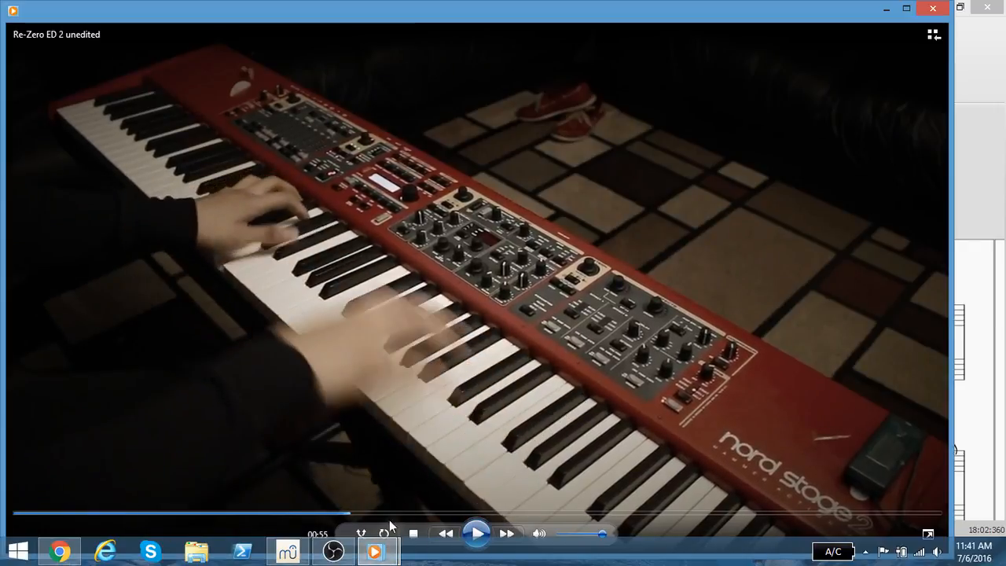
- Step the paused piano video forward frame by frame from 0:55 to 0:56 to study the hand positions
{"action": "left_click", "coordinate": [443, 477]}
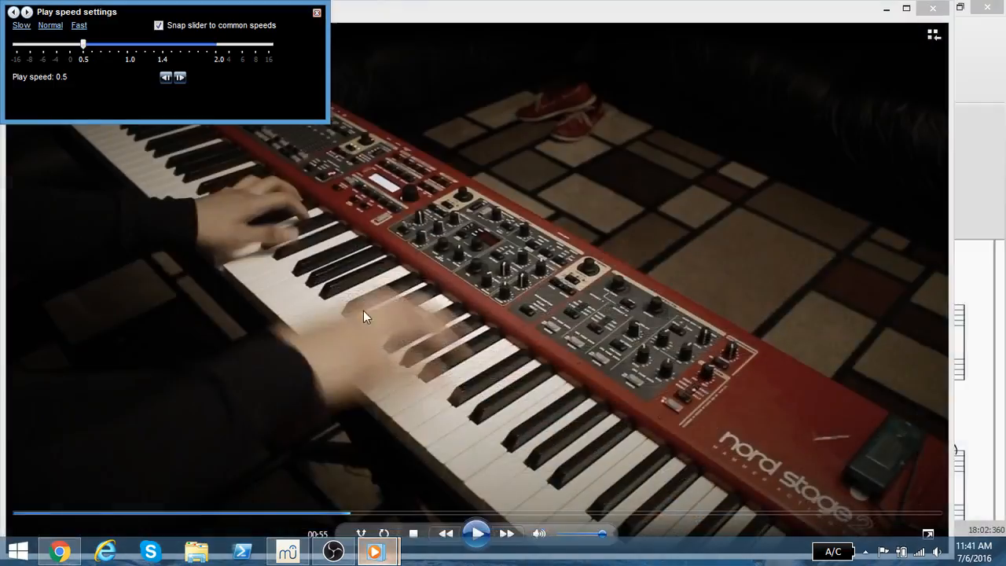
{"action": "left_click", "coordinate": [182, 79]}
{"action": "left_click", "coordinate": [183, 80]}
{"action": "left_click", "coordinate": [183, 79]}
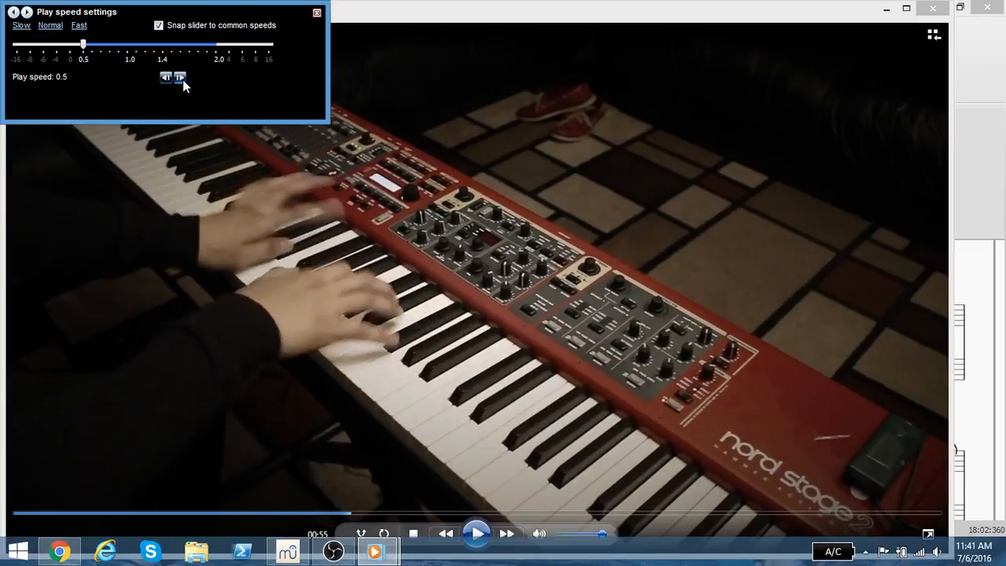
{"action": "left_click", "coordinate": [182, 79]}
{"action": "left_click", "coordinate": [182, 80]}
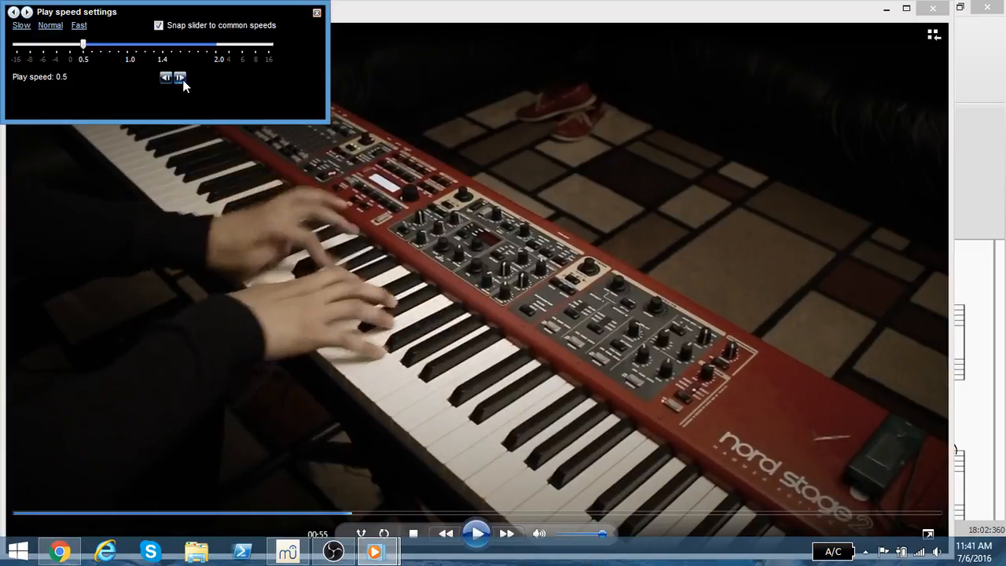
{"action": "left_click", "coordinate": [182, 80]}
{"action": "left_click", "coordinate": [182, 79]}
{"action": "left_click", "coordinate": [182, 79]}
{"action": "left_click", "coordinate": [182, 80]}
{"action": "left_click", "coordinate": [183, 81]}
{"action": "left_click", "coordinate": [183, 81]}
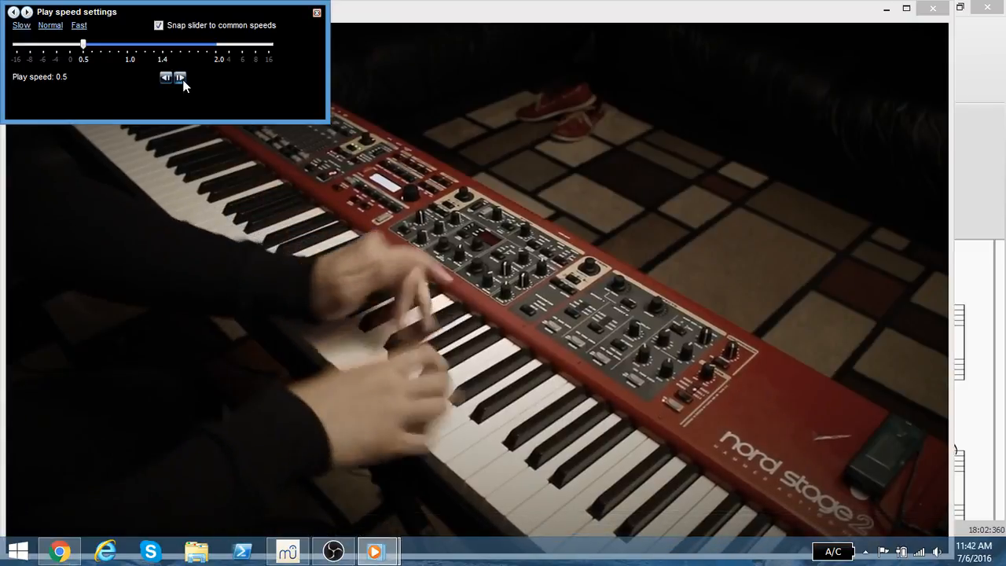
{"action": "left_click", "coordinate": [184, 81]}
{"action": "left_click", "coordinate": [183, 81]}
{"action": "left_click", "coordinate": [183, 81]}
{"action": "left_click", "coordinate": [183, 81]}
{"action": "left_click", "coordinate": [184, 81]}
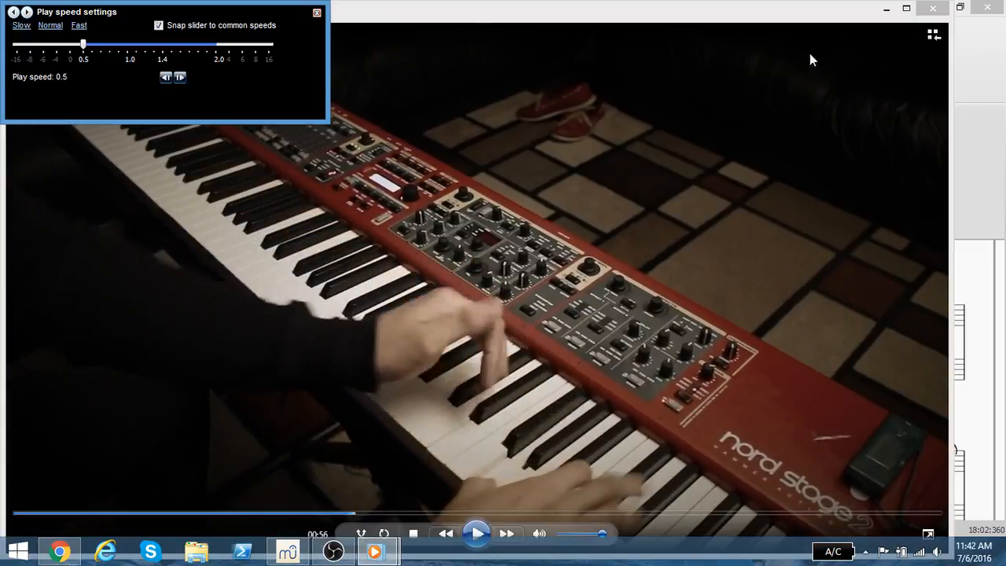
- Switch to MuseScore and examine the sketched run in measure 49, including its L and R hand markings and opening chord
{"action": "left_click", "coordinate": [288, 551]}
{"action": "left_click_drag", "start_coordinate": [625, 194], "coordinate": [205, 454]}
{"action": "scroll", "coordinate": [605, 378], "scroll_direction": "up", "scroll_amount": 10}
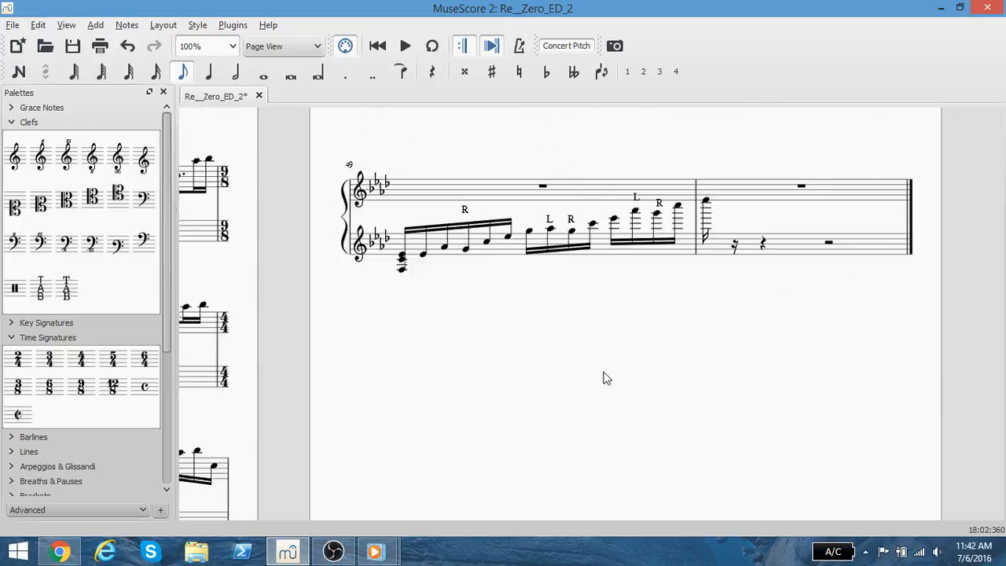
{"action": "scroll", "coordinate": [542, 363], "scroll_direction": "down", "scroll_amount": 5}
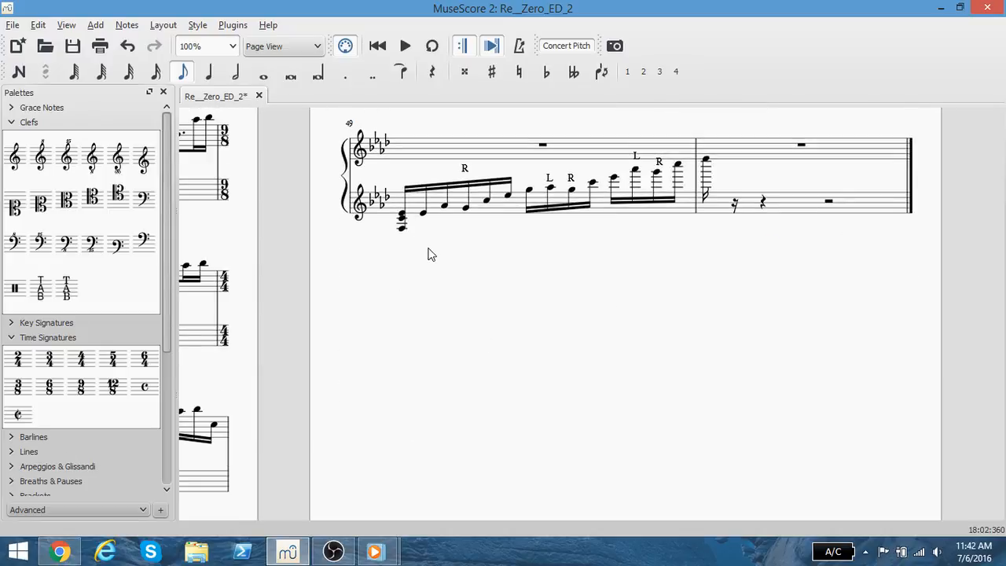
{"action": "left_click", "coordinate": [469, 169]}
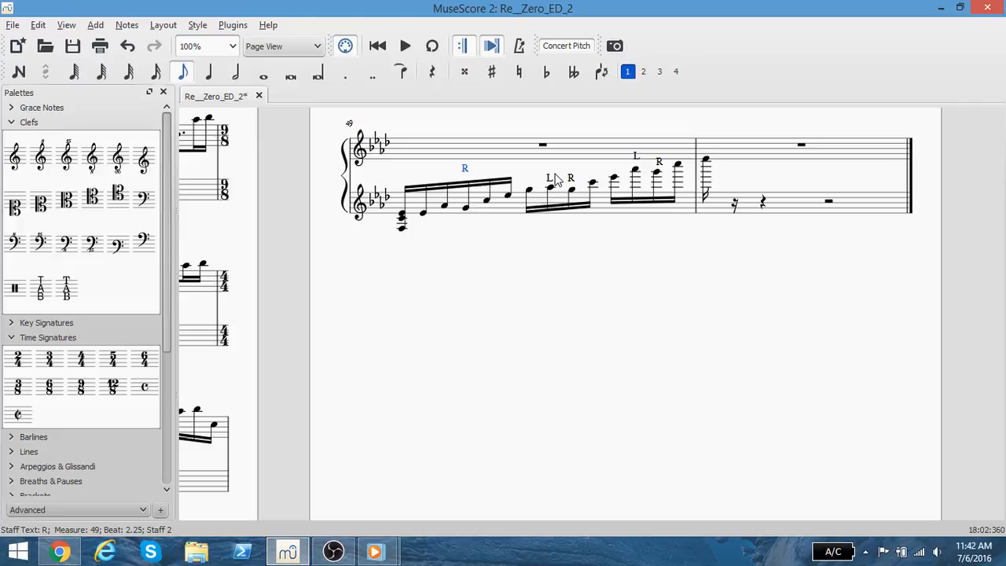
{"action": "left_click_drag", "start_coordinate": [518, 300], "coordinate": [560, 278]}
{"action": "scroll", "coordinate": [522, 275], "scroll_direction": "down", "scroll_amount": 3}
{"action": "scroll", "coordinate": [522, 275], "scroll_direction": "up", "scroll_amount": 6}
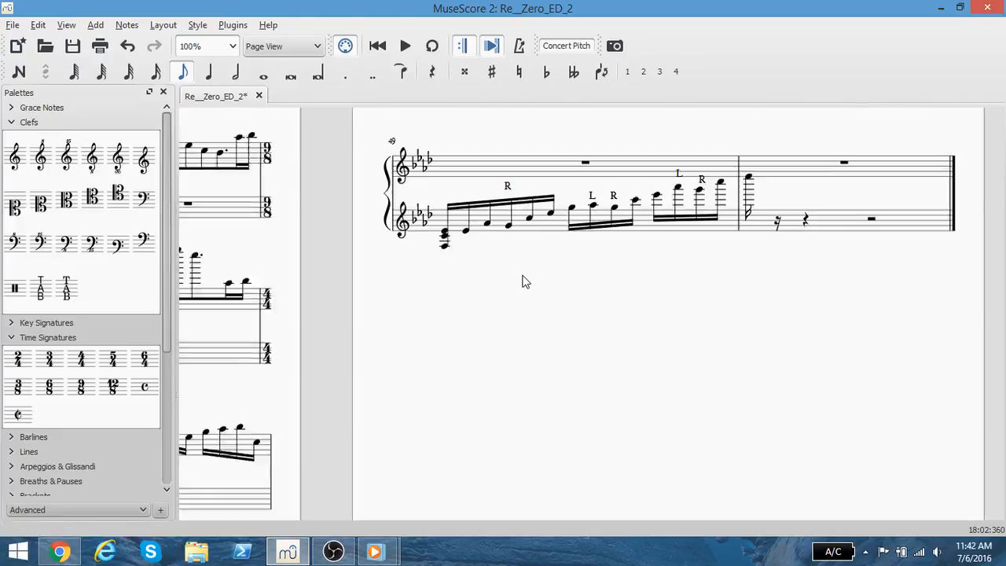
{"action": "left_click", "coordinate": [445, 315]}
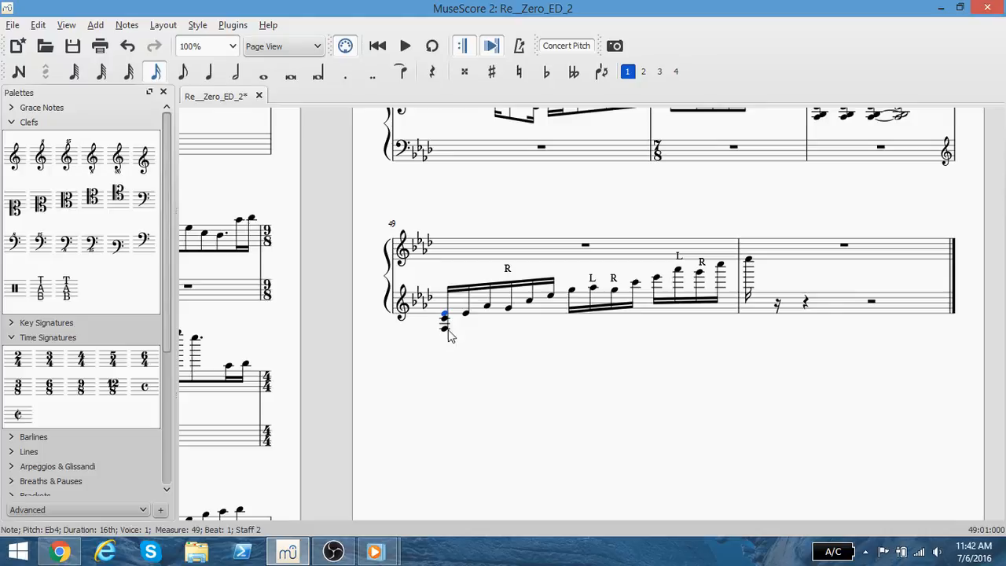
- Compare the rests and notes of measure 18 with the sketched run in measures 49 and 50
{"action": "left_click_drag", "start_coordinate": [427, 361], "coordinate": [743, 402]}
{"action": "scroll", "coordinate": [744, 401], "scroll_direction": "up", "scroll_amount": 11}
{"action": "left_click_drag", "start_coordinate": [338, 277], "coordinate": [997, 276]}
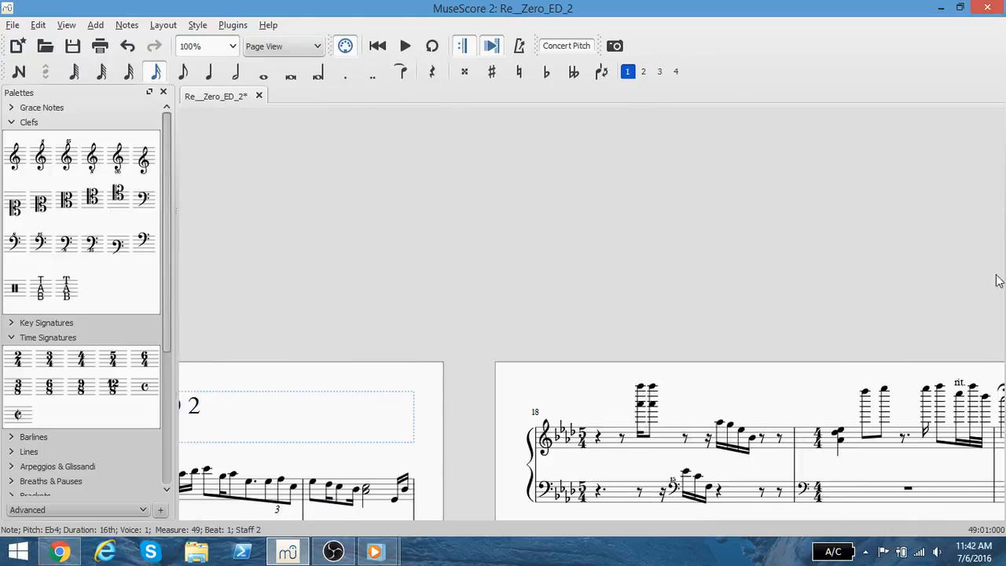
{"action": "scroll", "coordinate": [464, 275], "scroll_direction": "down", "scroll_amount": 6}
{"action": "scroll", "coordinate": [467, 271], "scroll_direction": "up", "scroll_amount": 1}
{"action": "scroll", "coordinate": [476, 266], "scroll_direction": "down", "scroll_amount": 2}
{"action": "scroll", "coordinate": [482, 260], "scroll_direction": "up", "scroll_amount": 1}
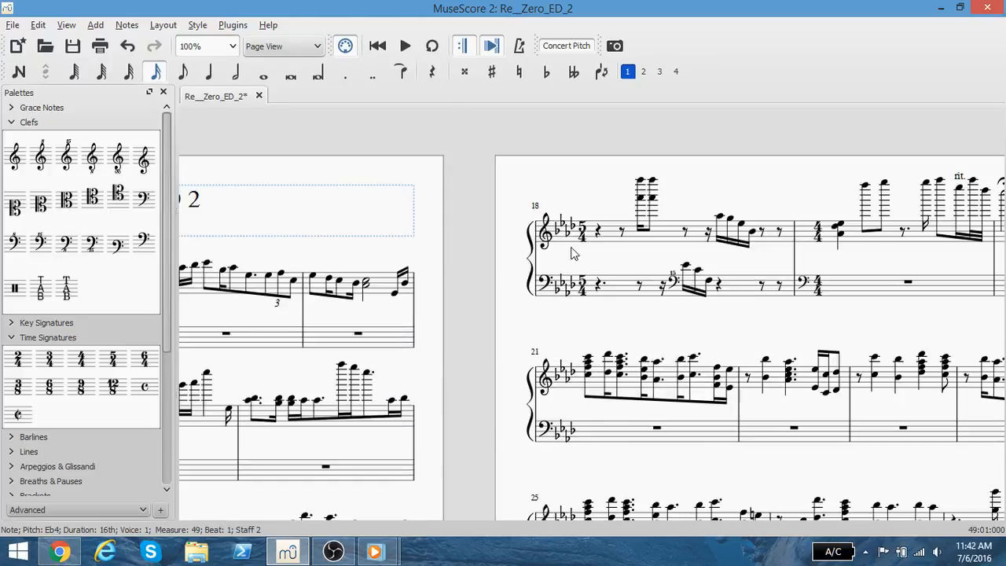
{"action": "scroll", "coordinate": [582, 192], "scroll_direction": "right", "scroll_amount": 1}
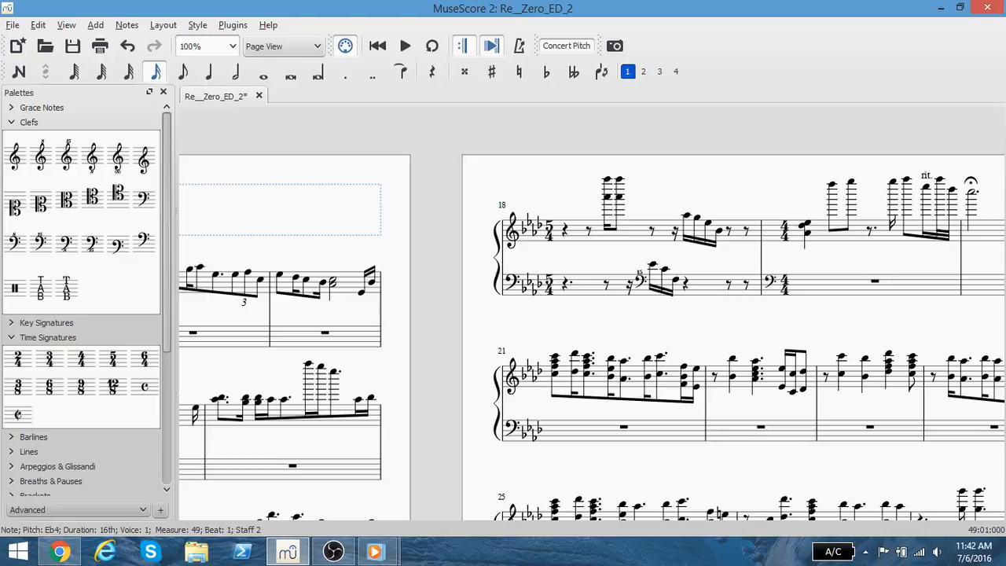
{"action": "scroll", "coordinate": [630, 460], "scroll_direction": "down", "scroll_amount": 8}
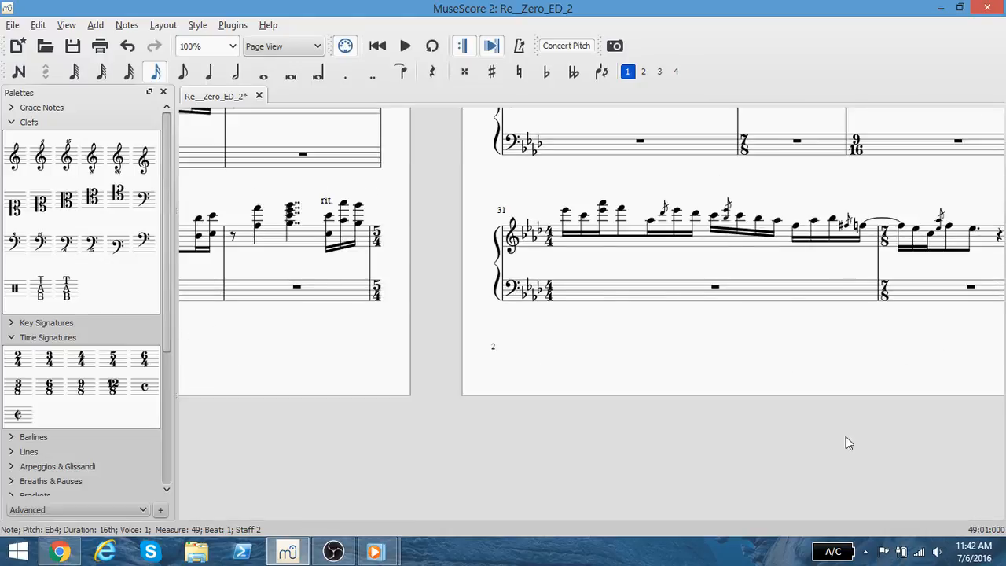
{"action": "left_click_drag", "start_coordinate": [846, 443], "coordinate": [183, 470]}
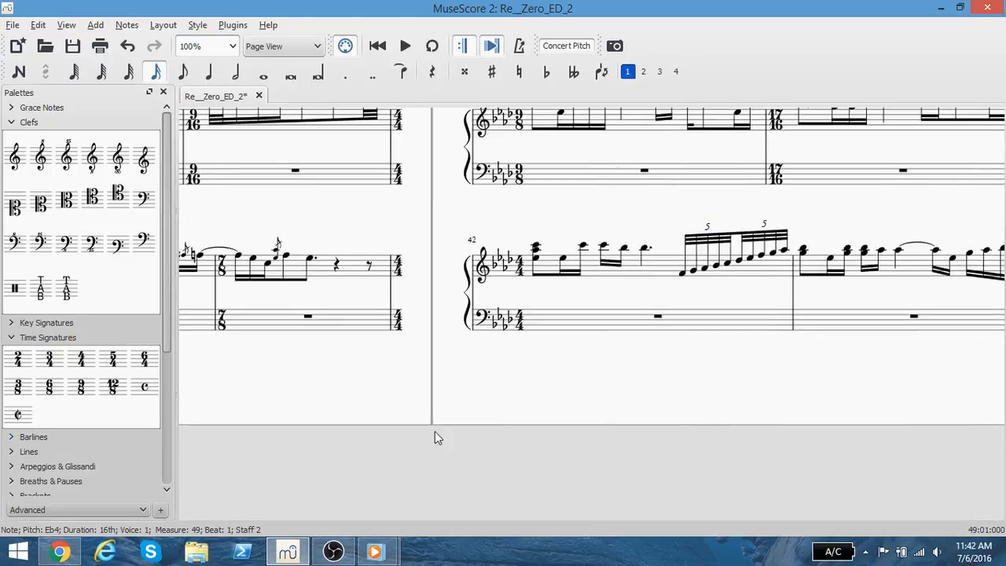
{"action": "left_click_drag", "start_coordinate": [734, 414], "coordinate": [45, 445]}
{"action": "left_click_drag", "start_coordinate": [750, 370], "coordinate": [603, 509]}
{"action": "scroll", "coordinate": [600, 515], "scroll_direction": "up", "scroll_amount": 8}
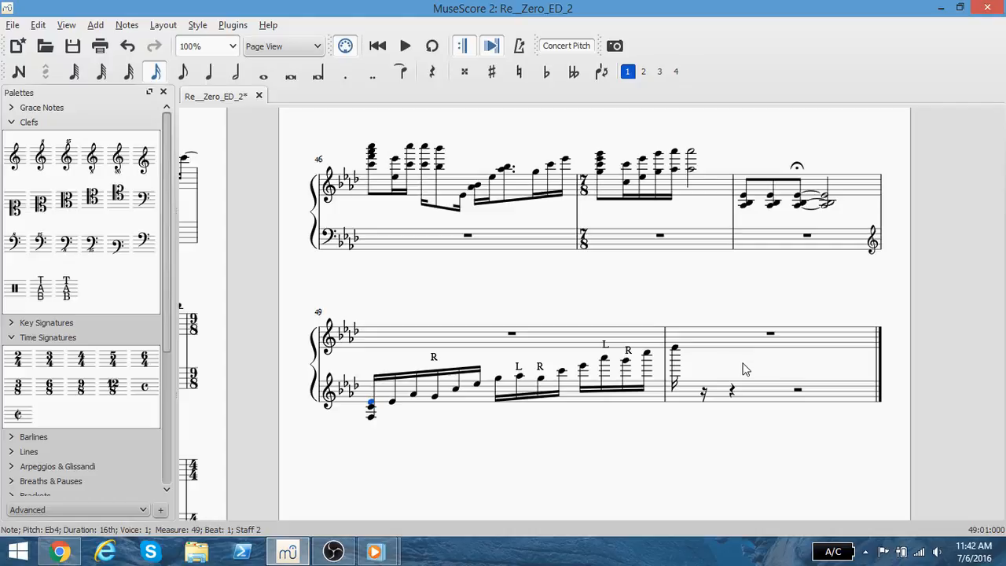
- Enter a sixteenth-note chord of F, C4 and E-flat at the start of measure 18 on the bass staff
{"action": "left_click_drag", "start_coordinate": [404, 443], "coordinate": [913, 402]}
{"action": "scroll", "coordinate": [571, 402], "scroll_direction": "up", "scroll_amount": 10}
{"action": "left_click_drag", "start_coordinate": [423, 363], "coordinate": [852, 269]}
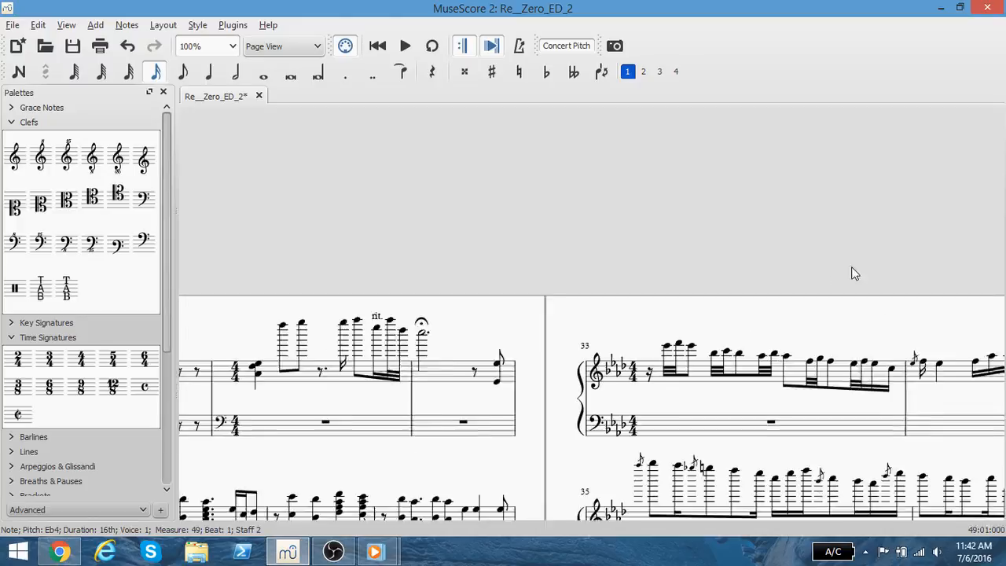
{"action": "scroll", "coordinate": [856, 274], "scroll_direction": "left", "scroll_amount": 10}
{"action": "scroll", "coordinate": [519, 188], "scroll_direction": "down", "scroll_amount": 5}
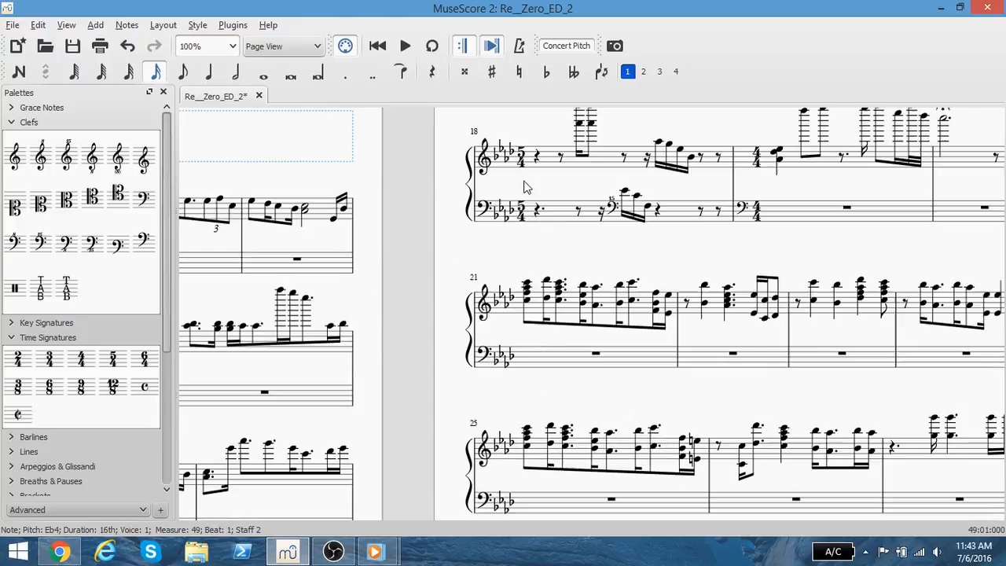
{"action": "left_click", "coordinate": [538, 159]}
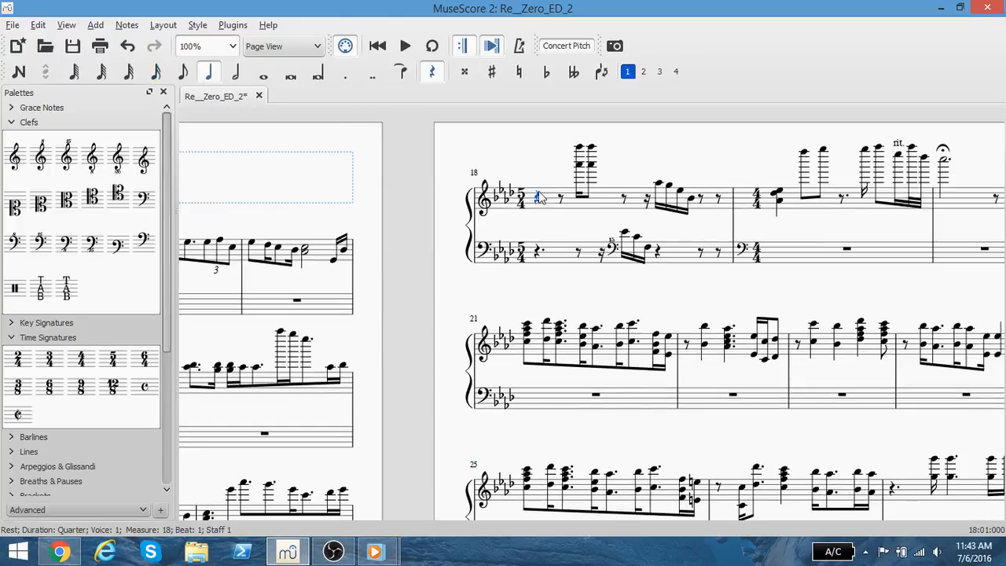
{"action": "left_click", "coordinate": [538, 253]}
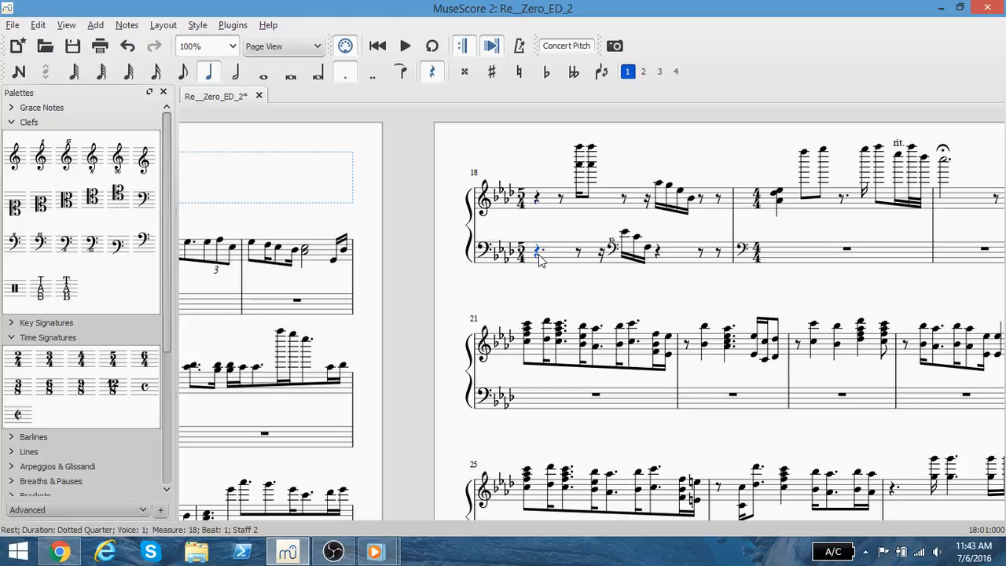
{"action": "key", "text": "n"}
{"action": "key", "text": "3"}
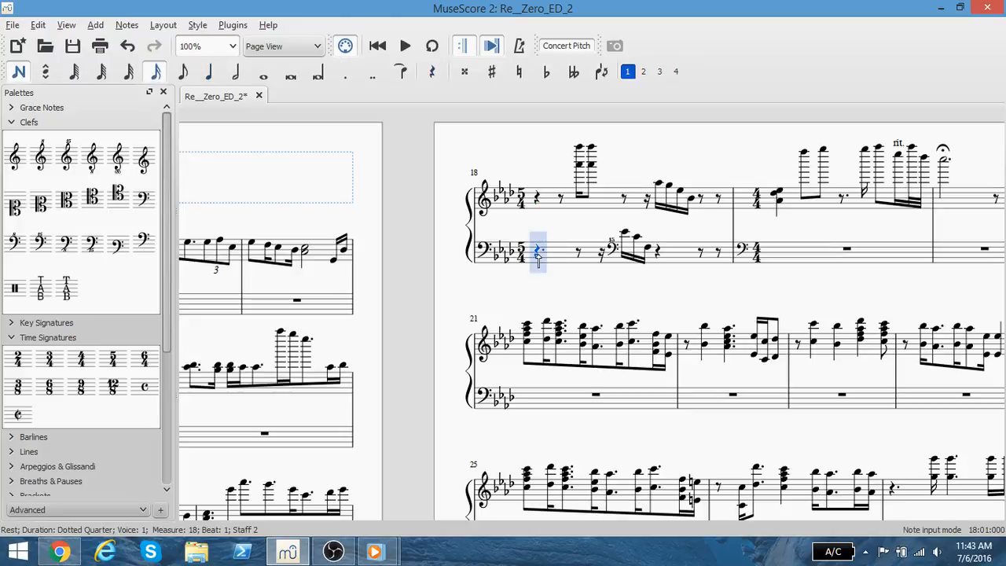
{"action": "key", "text": "c"}
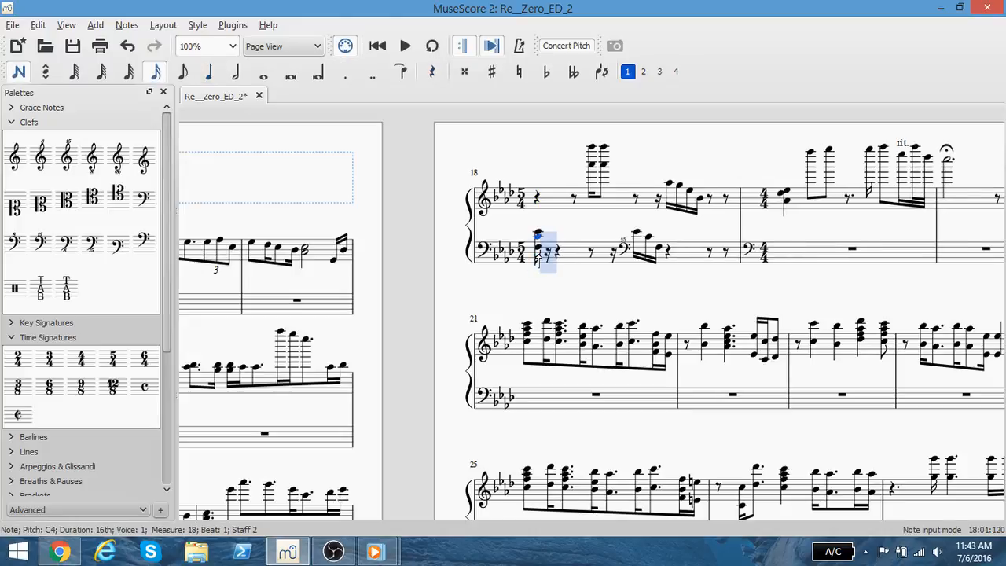
{"action": "key", "text": "Escape"}
- Replace the opening quarter rest of measure 18 on the treble staff with a sixteenth rest followed by a dotted eighth rest
{"action": "left_click", "coordinate": [540, 198]}
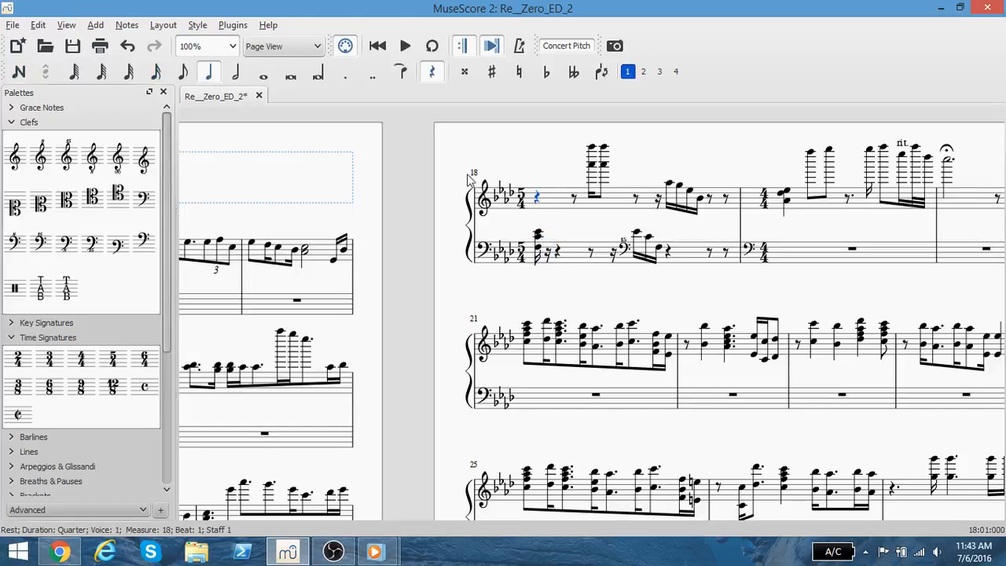
{"action": "left_click", "coordinate": [155, 71]}
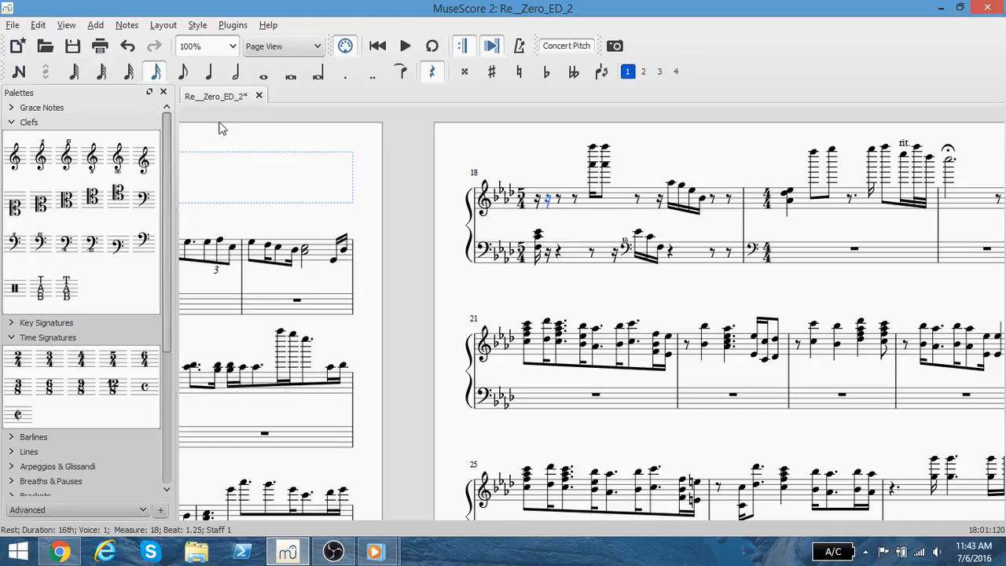
{"action": "left_click", "coordinate": [183, 72]}
{"action": "left_click", "coordinate": [346, 72]}
{"action": "left_click", "coordinate": [562, 224]}
{"action": "left_click", "coordinate": [552, 198]}
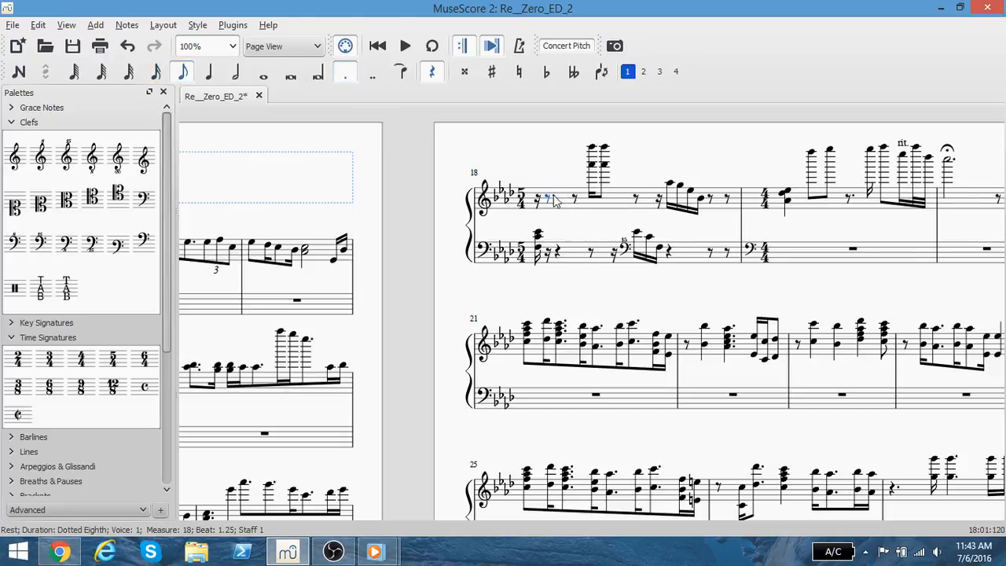
{"action": "left_click", "coordinate": [576, 199]}
{"action": "left_click", "coordinate": [559, 201]}
{"action": "left_click", "coordinate": [549, 200]}
{"action": "left_click", "coordinate": [575, 198]}
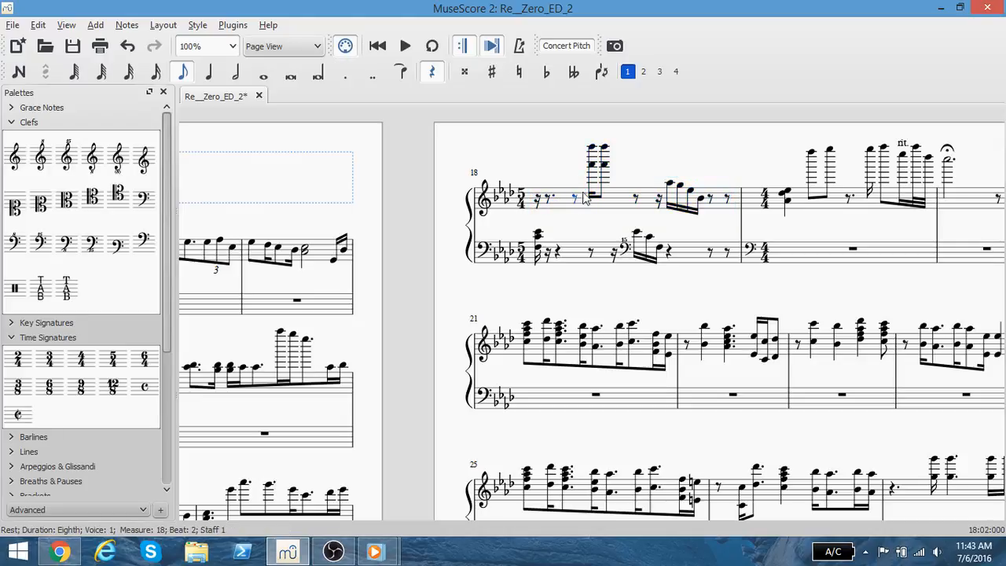
- Review the run and hand markings in measure 49 again, and return to measure 18 to compare
{"action": "left_click", "coordinate": [593, 166]}
{"action": "scroll", "coordinate": [578, 239], "scroll_direction": "down", "scroll_amount": 10}
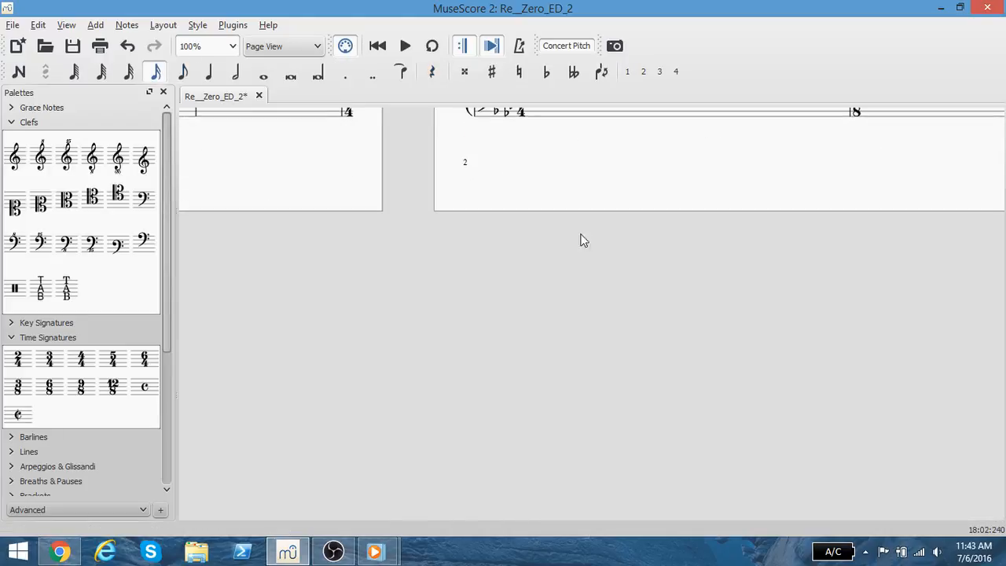
{"action": "scroll", "coordinate": [583, 330], "scroll_direction": "up", "scroll_amount": 5}
{"action": "left_click_drag", "start_coordinate": [570, 364], "coordinate": [488, 417]}
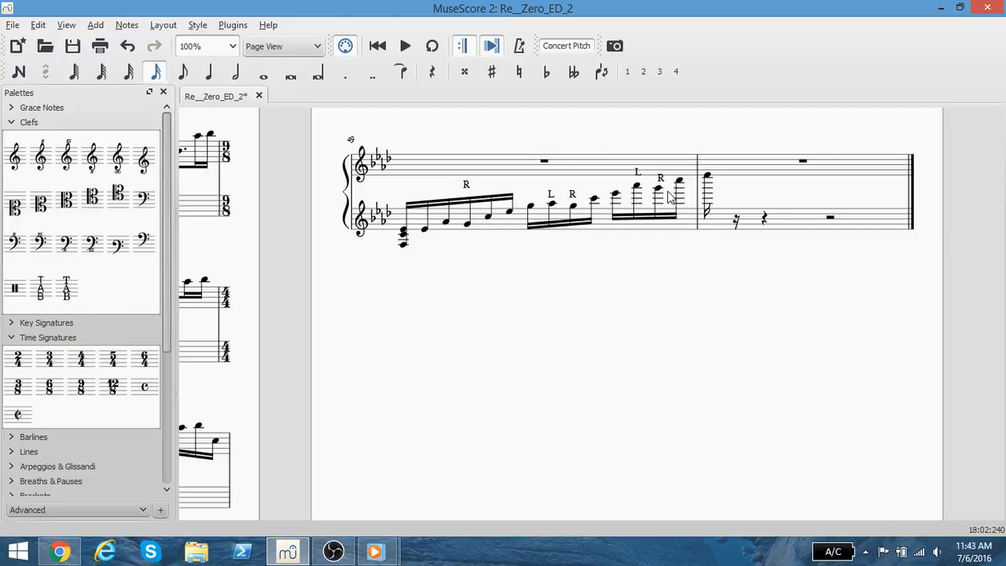
{"action": "left_click_drag", "start_coordinate": [463, 364], "coordinate": [796, 372]}
{"action": "scroll", "coordinate": [357, 373], "scroll_direction": "up", "scroll_amount": 15}
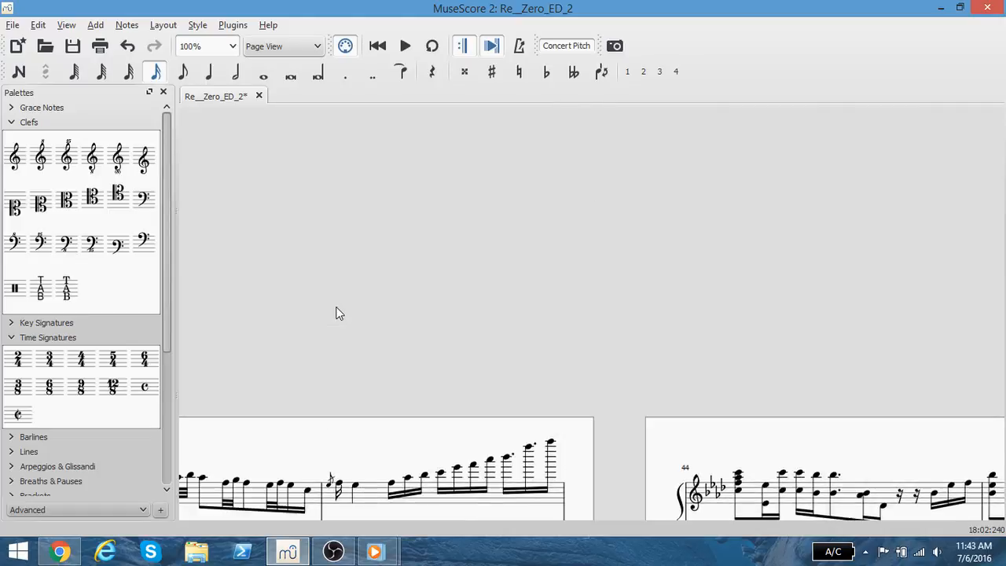
{"action": "left_click_drag", "start_coordinate": [337, 313], "coordinate": [798, 291]}
{"action": "left_click_drag", "start_coordinate": [449, 269], "coordinate": [818, 204]}
{"action": "scroll", "coordinate": [391, 236], "scroll_direction": "down", "scroll_amount": 5}
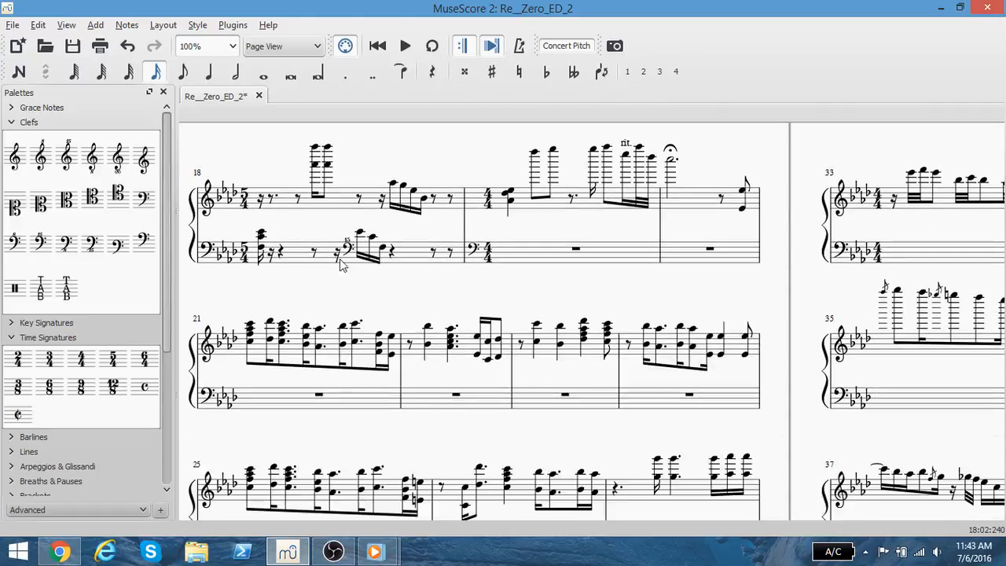
{"action": "left_click_drag", "start_coordinate": [328, 286], "coordinate": [370, 288]}
- Change the dotted eighth rest after the opening sixteenth rest in measure 18's treble staff to a quarter rest
{"action": "left_click", "coordinate": [316, 199]}
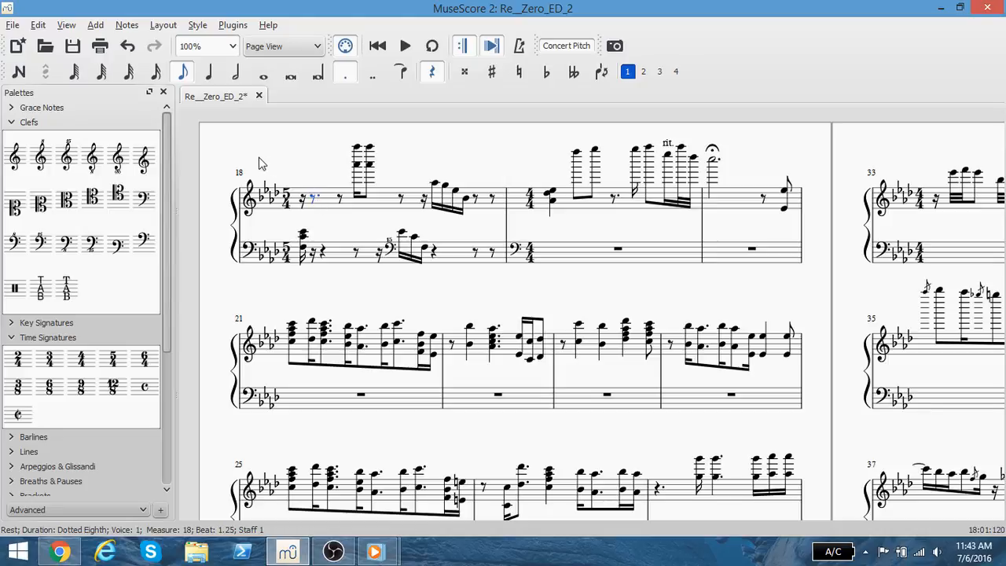
{"action": "left_click", "coordinate": [208, 71]}
{"action": "left_click", "coordinate": [347, 201]}
{"action": "left_click", "coordinate": [313, 201]}
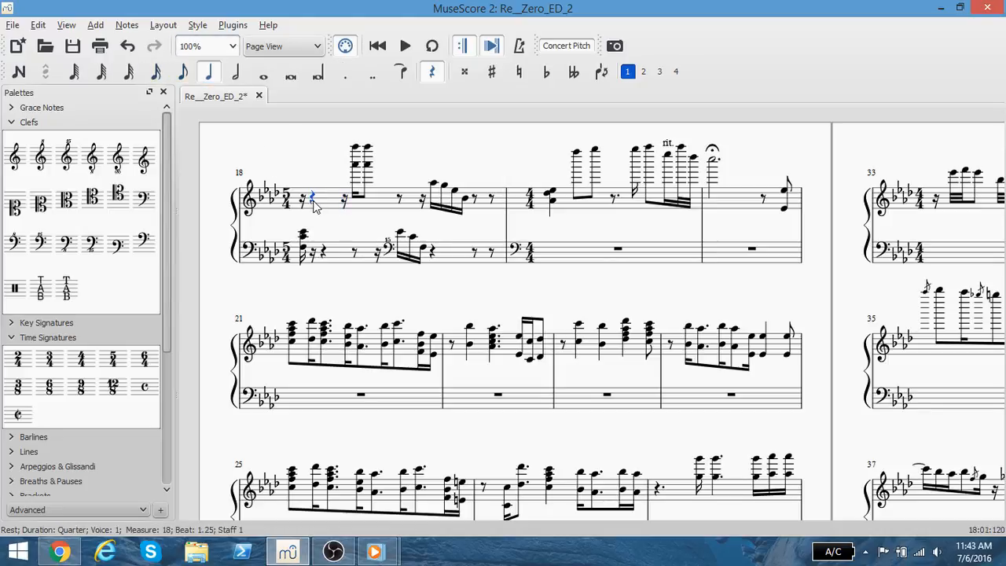
{"action": "left_click", "coordinate": [346, 201]}
{"action": "left_click", "coordinate": [314, 201]}
{"action": "left_click", "coordinate": [346, 202]}
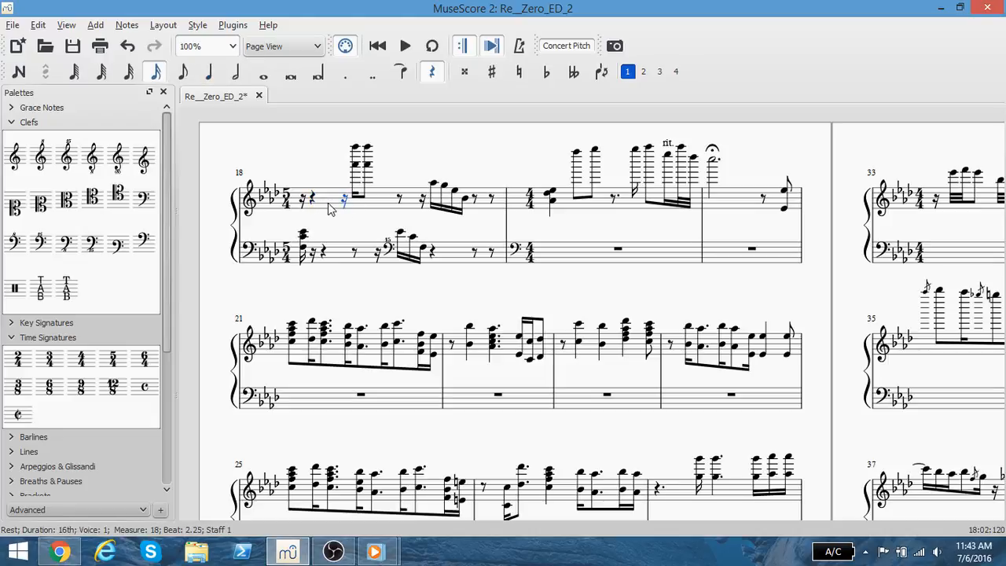
{"action": "left_click", "coordinate": [316, 202]}
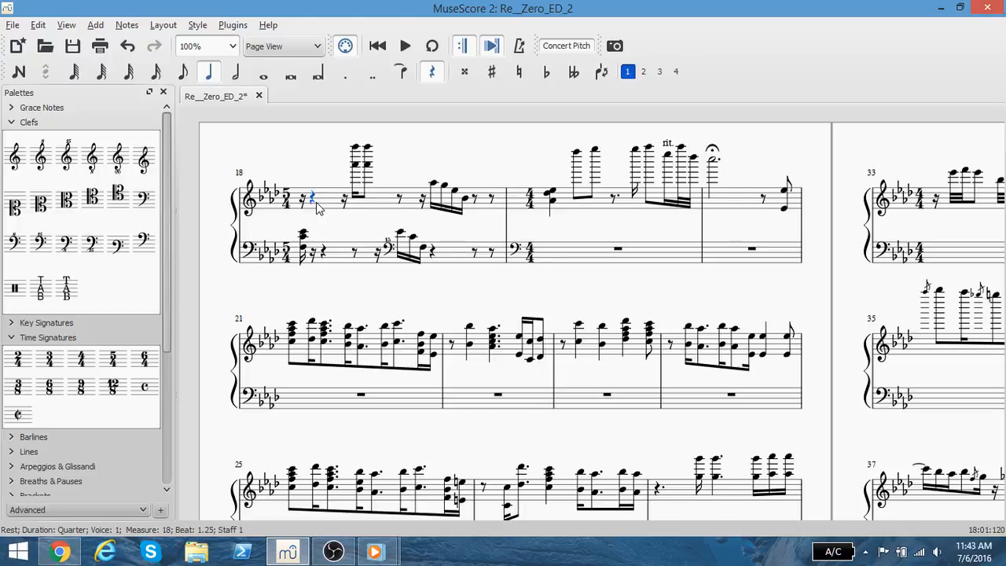
- Try another duration for the quarter rest in measure 18's treble staff, undo it, and return to the measure
{"action": "key", "text": "ctrl+6"}
{"action": "key", "text": "ctrl+z"}
{"action": "left_click", "coordinate": [341, 200]}
{"action": "left_click", "coordinate": [316, 197]}
{"action": "scroll", "coordinate": [348, 202], "scroll_direction": "down", "scroll_amount": 16}
{"action": "left_click_drag", "start_coordinate": [250, 321], "coordinate": [548, 346]}
{"action": "scroll", "coordinate": [545, 341], "scroll_direction": "up", "scroll_amount": 18}
{"action": "left_click_drag", "start_coordinate": [595, 269], "coordinate": [454, 261]}
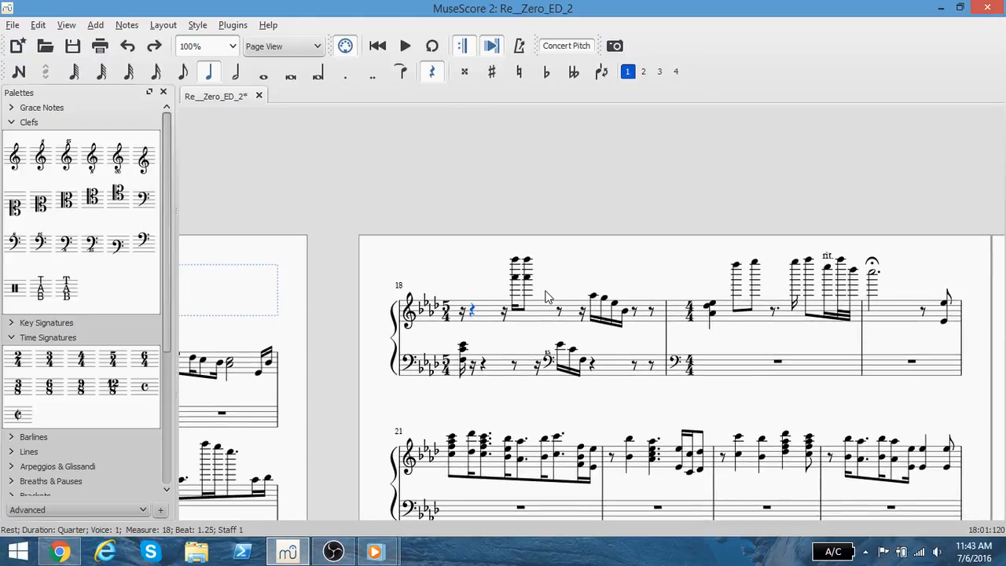
- Insert one empty measure directly before measure 18, ahead of the 5/4 run
{"action": "left_click", "coordinate": [463, 346]}
{"action": "scroll", "coordinate": [464, 318], "scroll_direction": "down", "scroll_amount": 2}
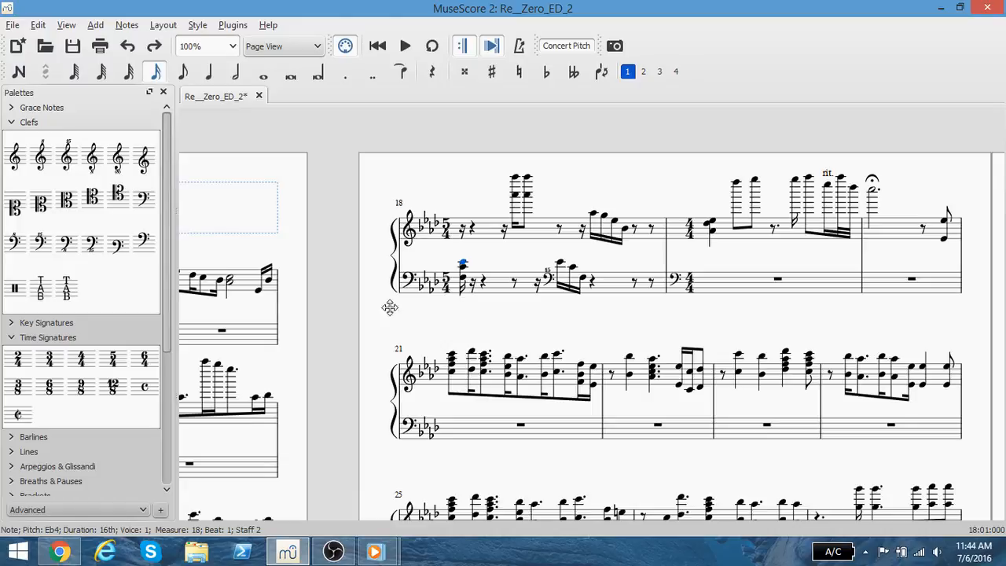
{"action": "left_click", "coordinate": [487, 235]}
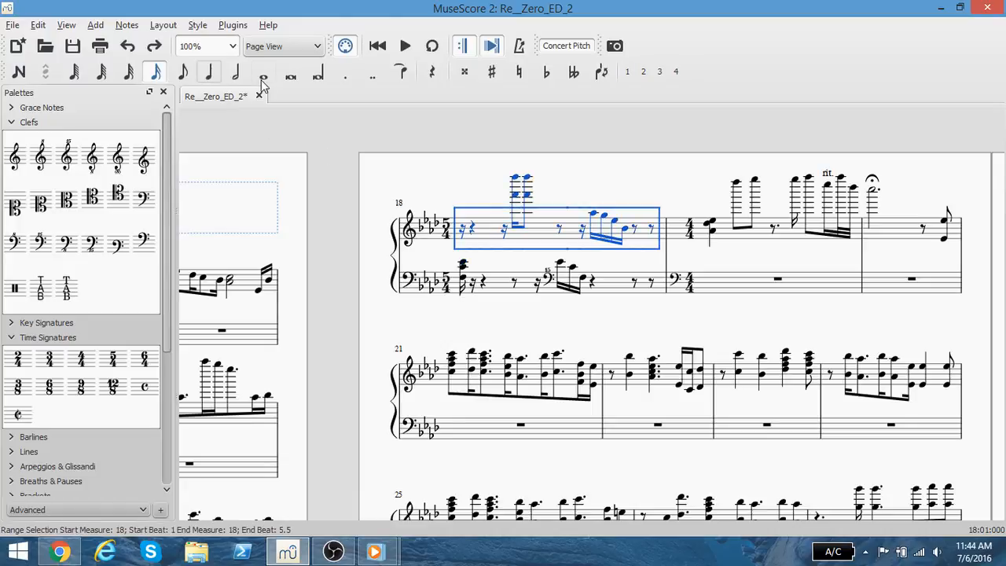
{"action": "left_click", "coordinate": [128, 26]}
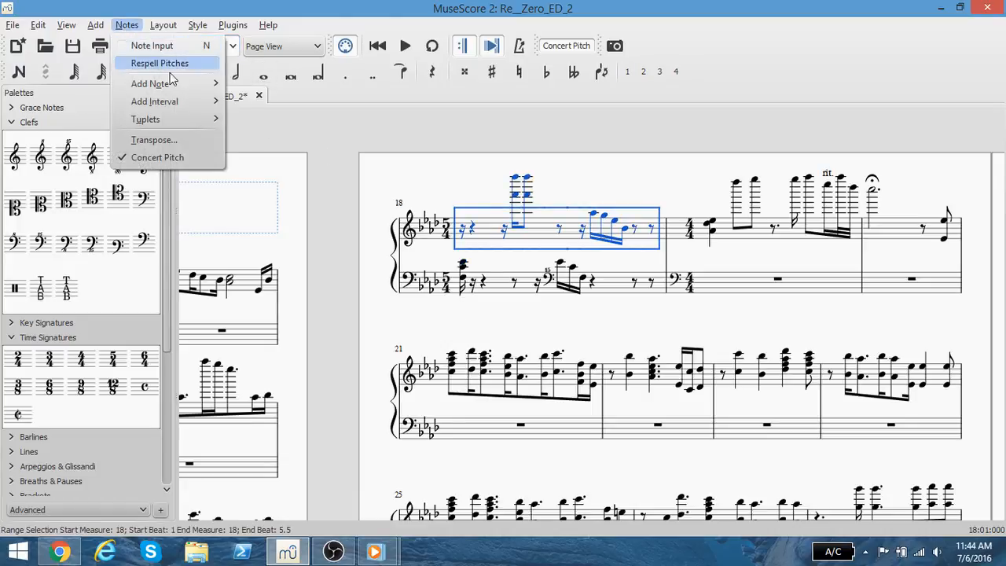
{"action": "mouse_move", "coordinate": [155, 30]}
{"action": "mouse_move", "coordinate": [95, 25]}
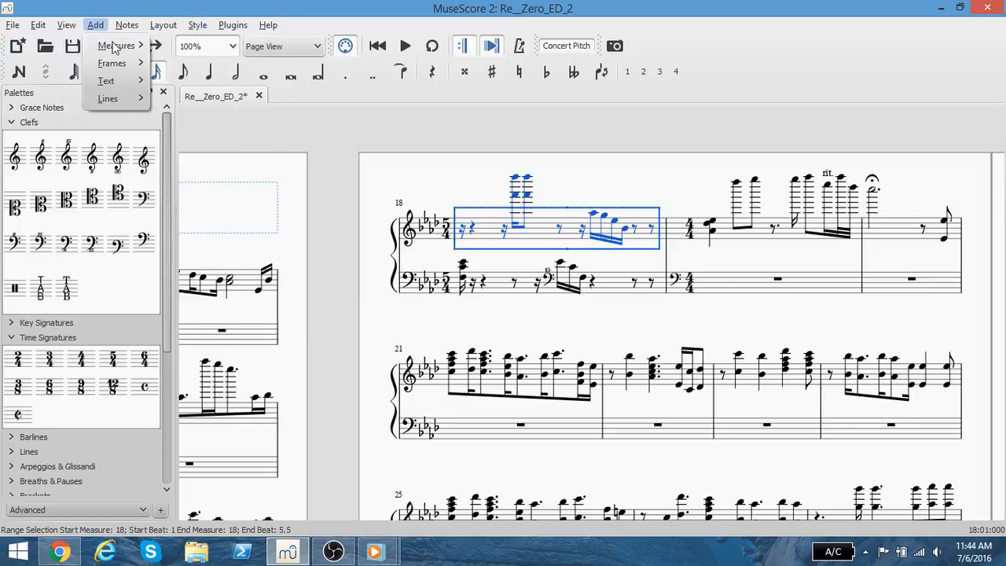
{"action": "mouse_move", "coordinate": [118, 45]}
{"action": "left_click", "coordinate": [192, 45]}
{"action": "scroll", "coordinate": [326, 248], "scroll_direction": "down", "scroll_amount": 14}
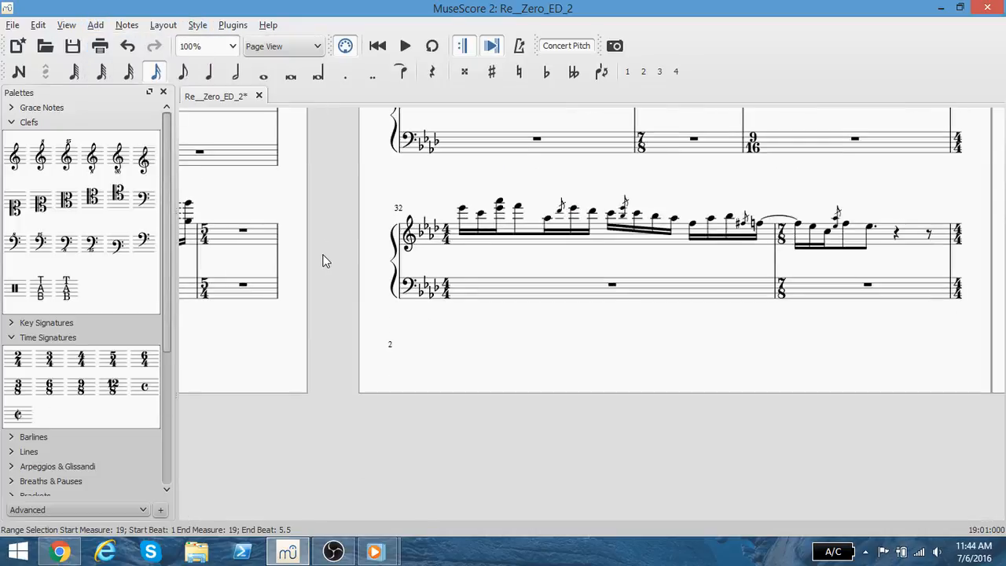
{"action": "left_click_drag", "start_coordinate": [327, 322], "coordinate": [420, 350]}
{"action": "scroll", "coordinate": [420, 350], "scroll_direction": "up", "scroll_amount": 14}
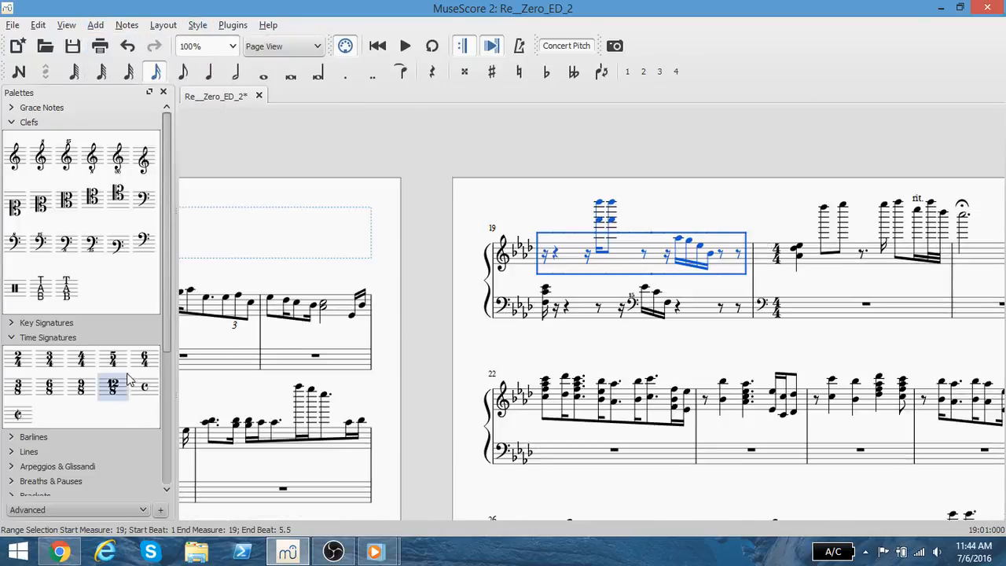
- Create a 1/16 time signature in the Master Palette and add it to the available time signatures
{"action": "scroll", "coordinate": [504, 298], "scroll_direction": "down", "scroll_amount": 5}
{"action": "scroll", "coordinate": [503, 293], "scroll_direction": "down", "scroll_amount": 7}
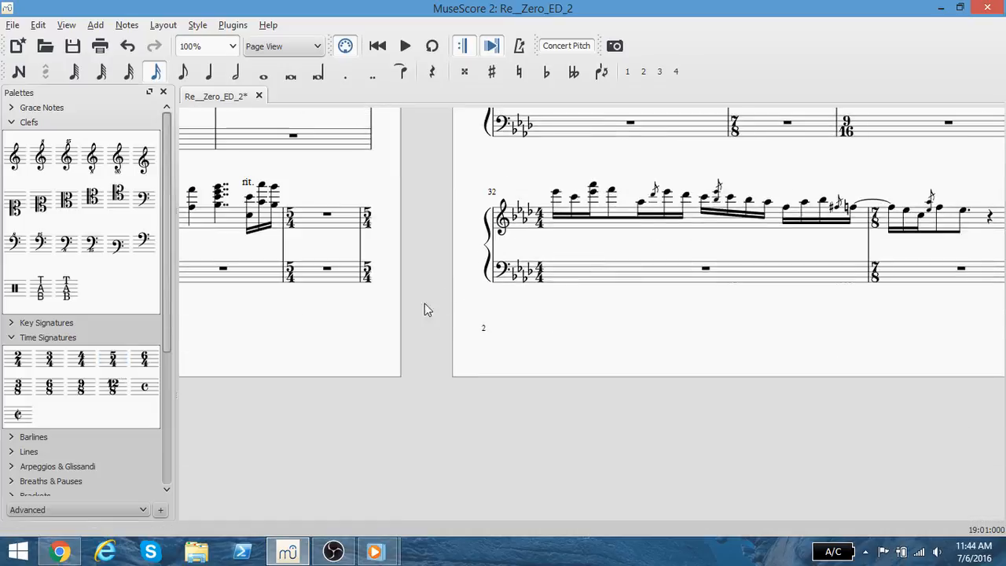
{"action": "left_click_drag", "start_coordinate": [368, 289], "coordinate": [492, 371]}
{"action": "scroll", "coordinate": [488, 376], "scroll_direction": "up", "scroll_amount": 2}
{"action": "scroll", "coordinate": [485, 377], "scroll_direction": "down", "scroll_amount": 3}
{"action": "left_click", "coordinate": [431, 324]}
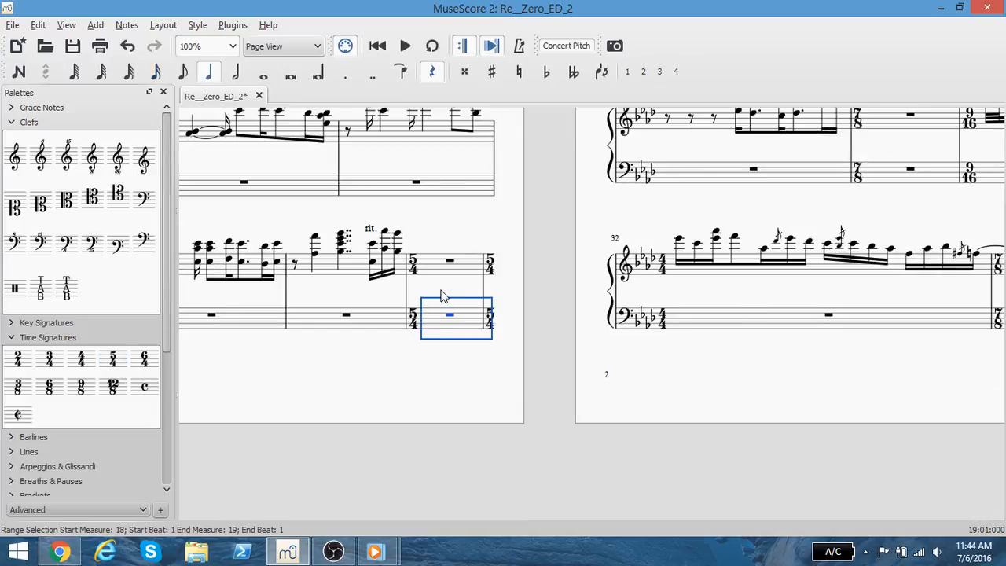
{"action": "key", "text": "shift+F9"}
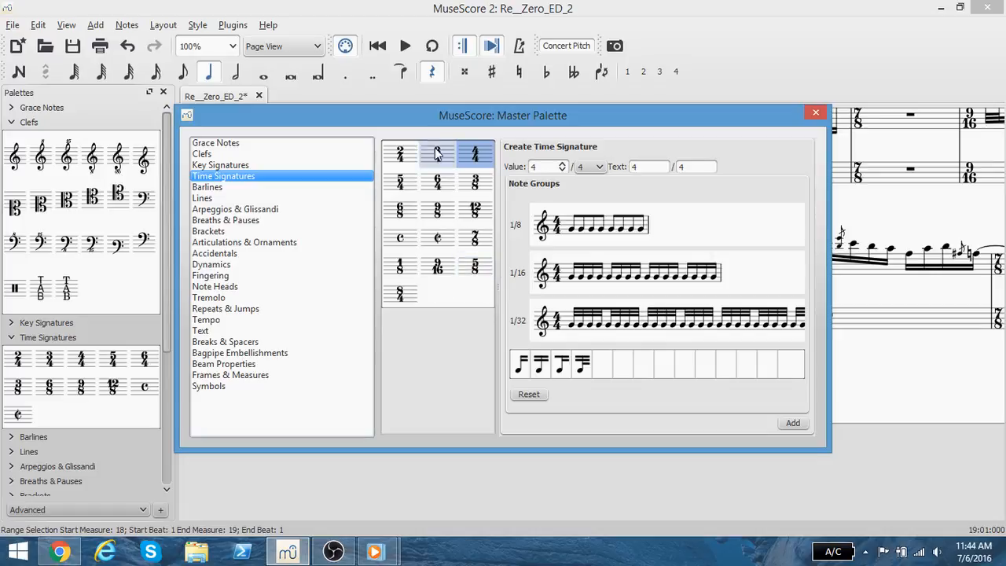
{"action": "left_click_drag", "start_coordinate": [443, 118], "coordinate": [526, 121]}
{"action": "double_click", "coordinate": [648, 172]}
{"action": "type", "text": "1"}
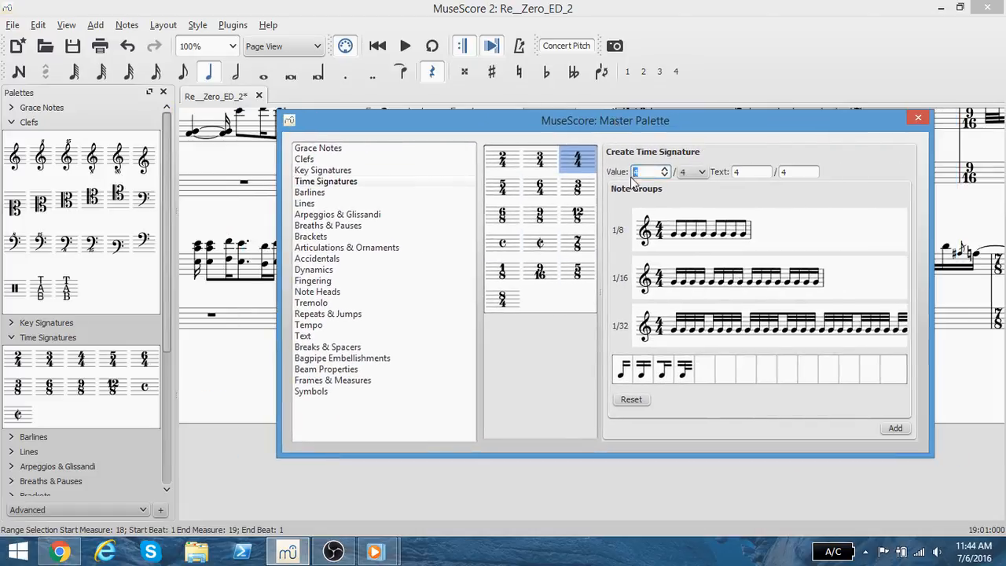
{"action": "left_click", "coordinate": [700, 175]}
{"action": "left_click", "coordinate": [689, 215]}
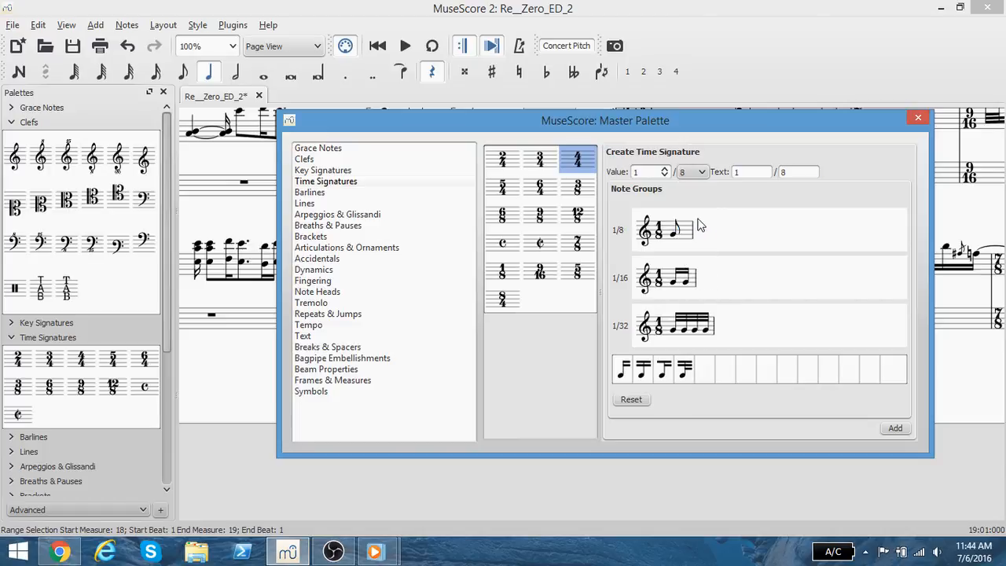
{"action": "left_click", "coordinate": [694, 173]}
{"action": "left_click", "coordinate": [685, 225]}
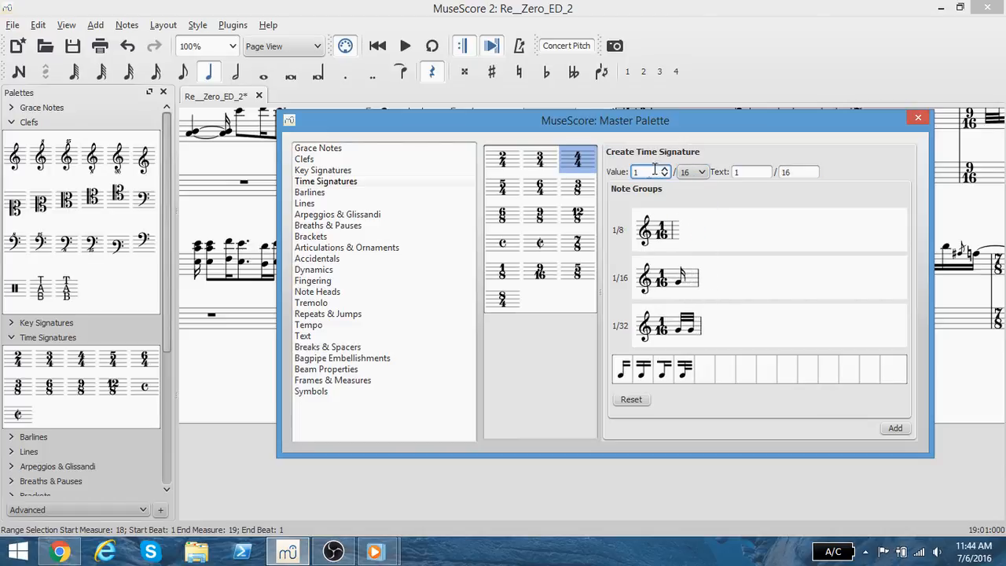
{"action": "left_click", "coordinate": [902, 433]}
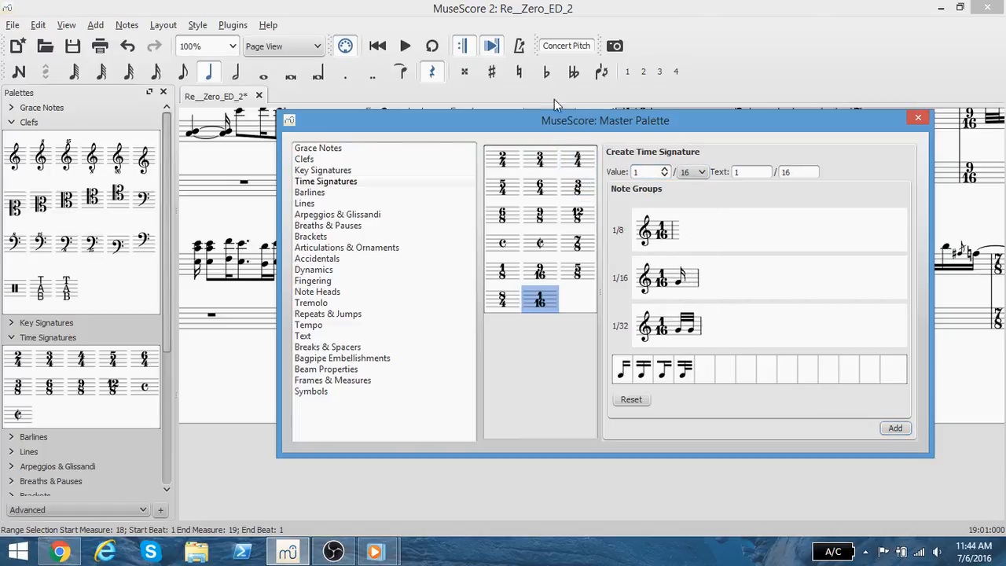
- Apply the 1/16 time signature to the new empty measure 18 and close the Master Palette
{"action": "left_click_drag", "start_coordinate": [542, 124], "coordinate": [838, 111]}
{"action": "mouse_move", "coordinate": [833, 287]}
{"action": "left_mouse_down"}
{"action": "mouse_move", "coordinate": [644, 285]}
{"action": "mouse_move", "coordinate": [458, 306]}
{"action": "left_mouse_up"}
{"action": "left_click_drag", "start_coordinate": [877, 117], "coordinate": [488, 129]}
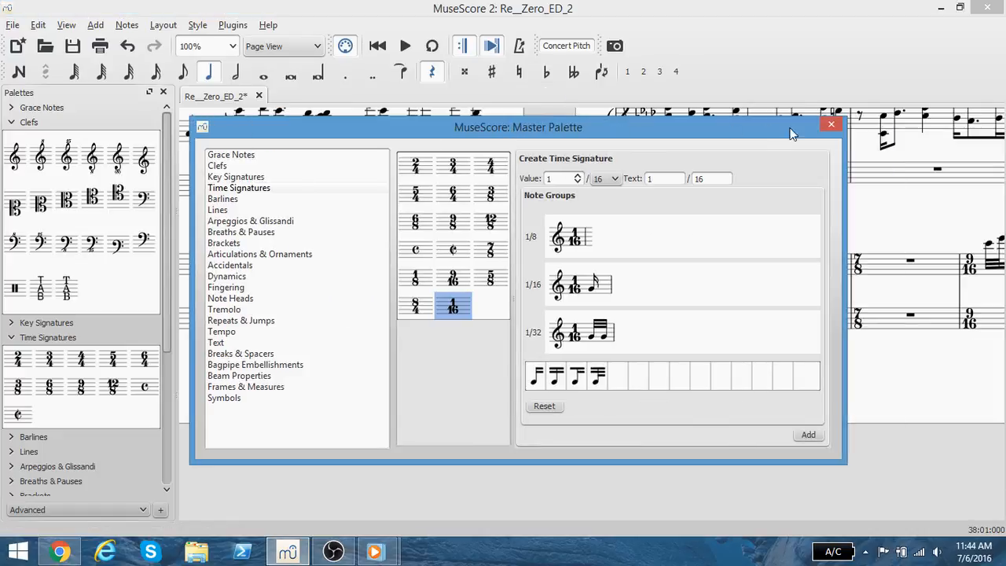
{"action": "left_click", "coordinate": [831, 126]}
- Delete the surplus empty measures 19 through 37 on both staves, keeping the single 1/16 measure 18
{"action": "scroll", "coordinate": [470, 247], "scroll_direction": "up", "scroll_amount": 15}
{"action": "scroll", "coordinate": [535, 250], "scroll_direction": "down", "scroll_amount": 13}
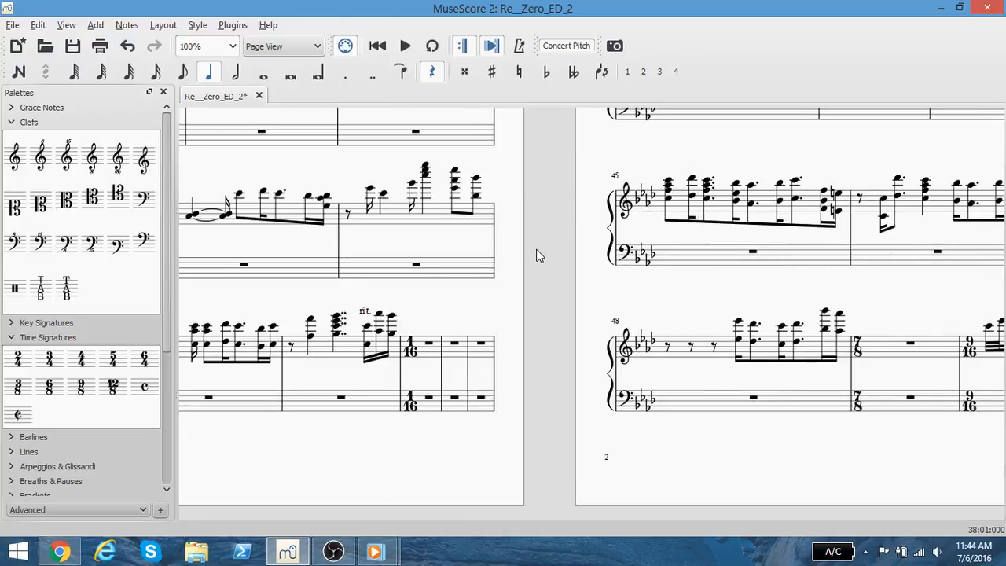
{"action": "left_click_drag", "start_coordinate": [536, 250], "coordinate": [341, 284]}
{"action": "scroll", "coordinate": [346, 284], "scroll_direction": "up", "scroll_amount": 15}
{"action": "scroll", "coordinate": [357, 285], "scroll_direction": "down", "scroll_amount": 14}
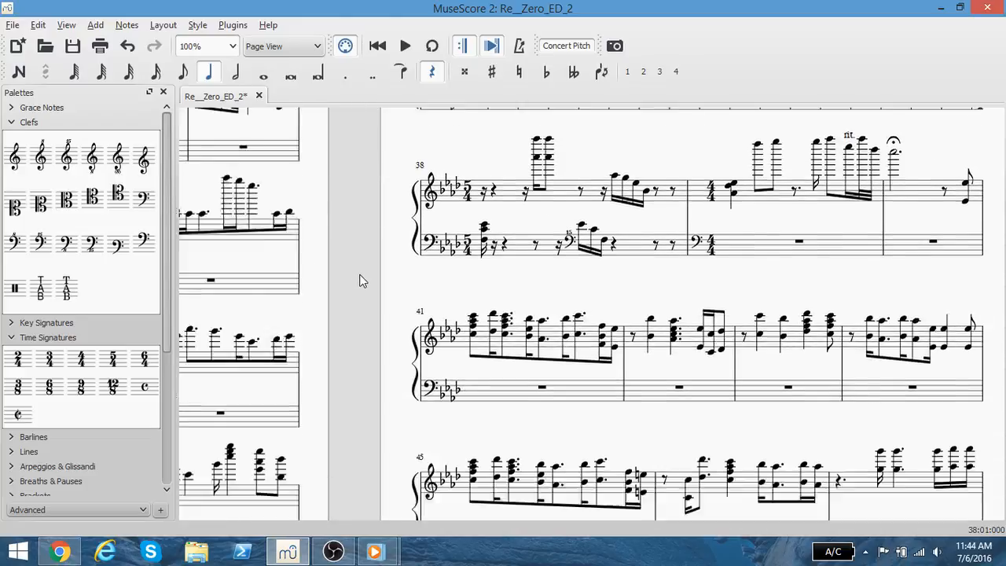
{"action": "left_click", "coordinate": [265, 428]}
{"action": "scroll", "coordinate": [831, 305], "scroll_direction": "up", "scroll_amount": 6}
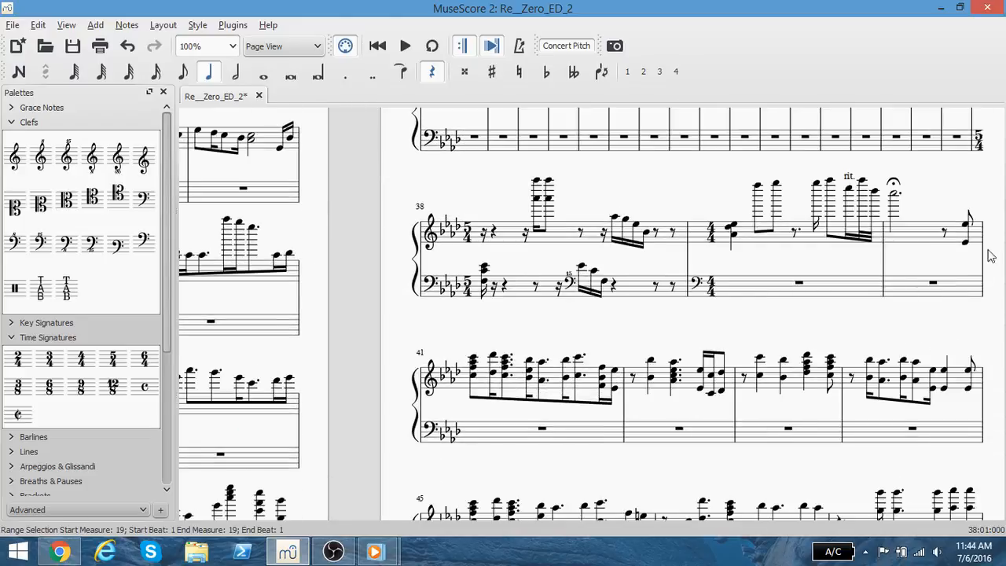
{"action": "scroll", "coordinate": [920, 247], "scroll_direction": "up", "scroll_amount": 3}
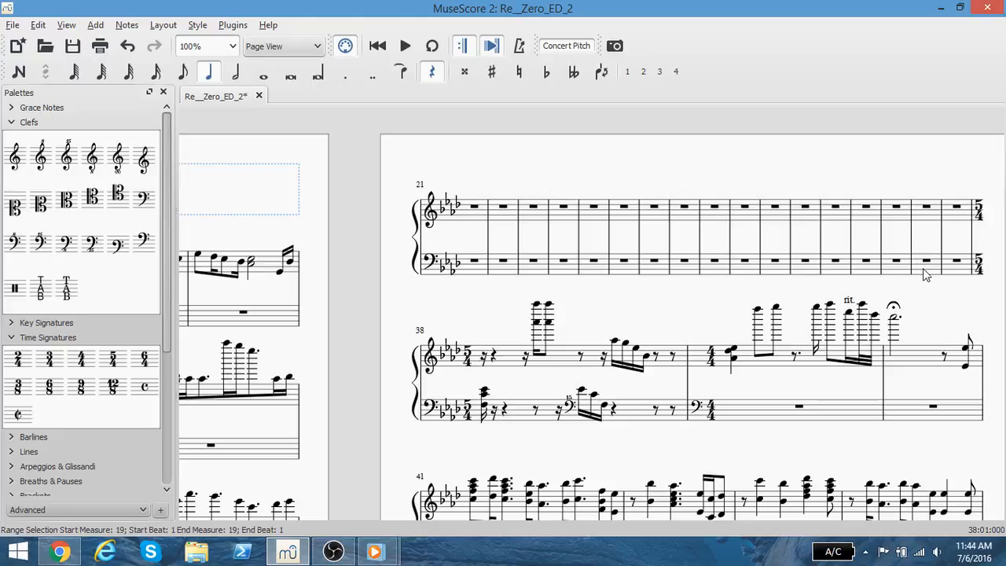
{"action": "left_click", "coordinate": [958, 275], "text": "shift"}
{"action": "key", "text": "ctrl+Delete"}
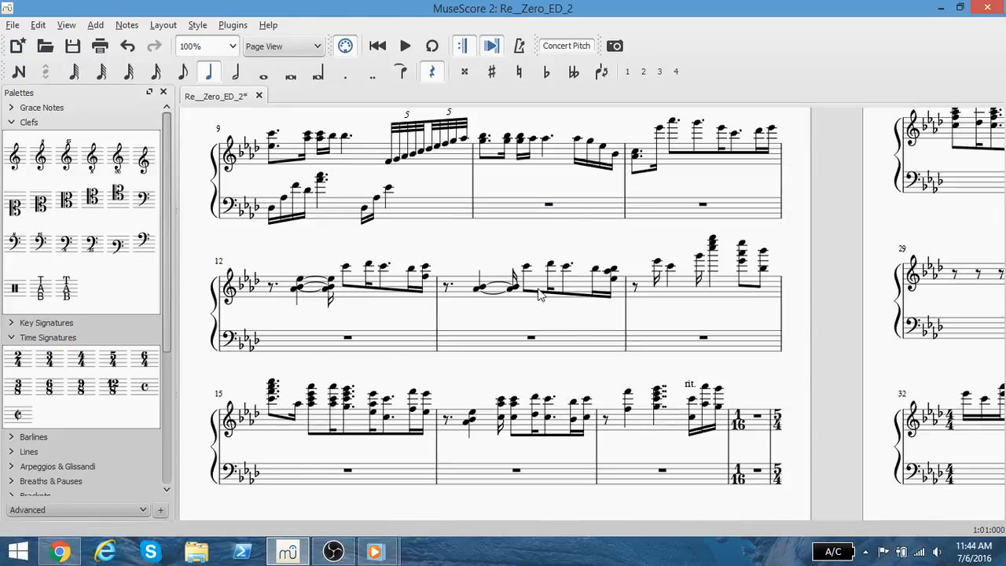
- Try an eighth rest in place of the quarter rest on beat 4 of measure 19's bass staff, and undo it
{"action": "scroll", "coordinate": [539, 295], "scroll_direction": "down", "scroll_amount": 6}
{"action": "left_click_drag", "start_coordinate": [830, 374], "coordinate": [275, 446]}
{"action": "left_click_drag", "start_coordinate": [317, 407], "coordinate": [405, 347]}
{"action": "scroll", "coordinate": [400, 336], "scroll_direction": "up", "scroll_amount": 17}
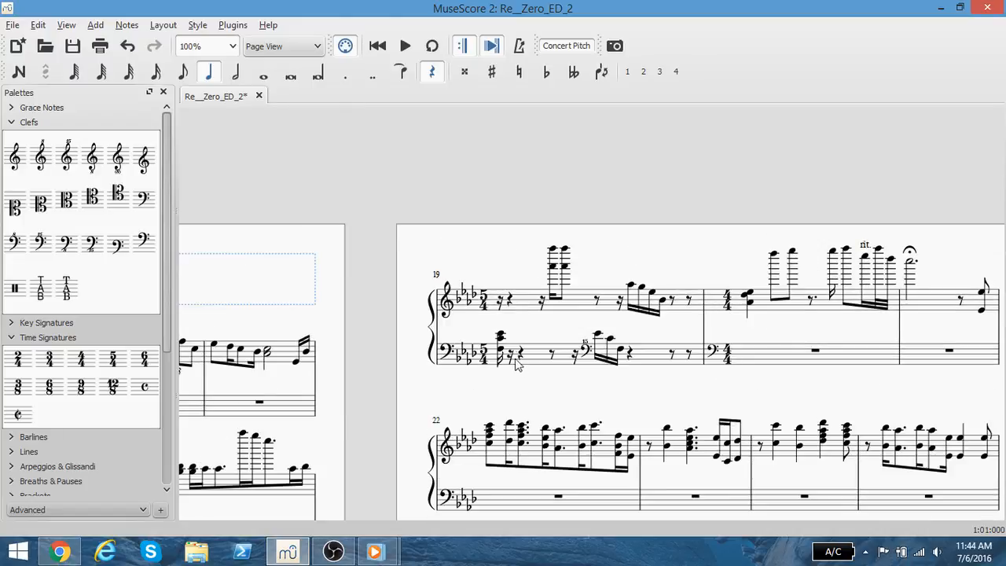
{"action": "left_click", "coordinate": [501, 336]}
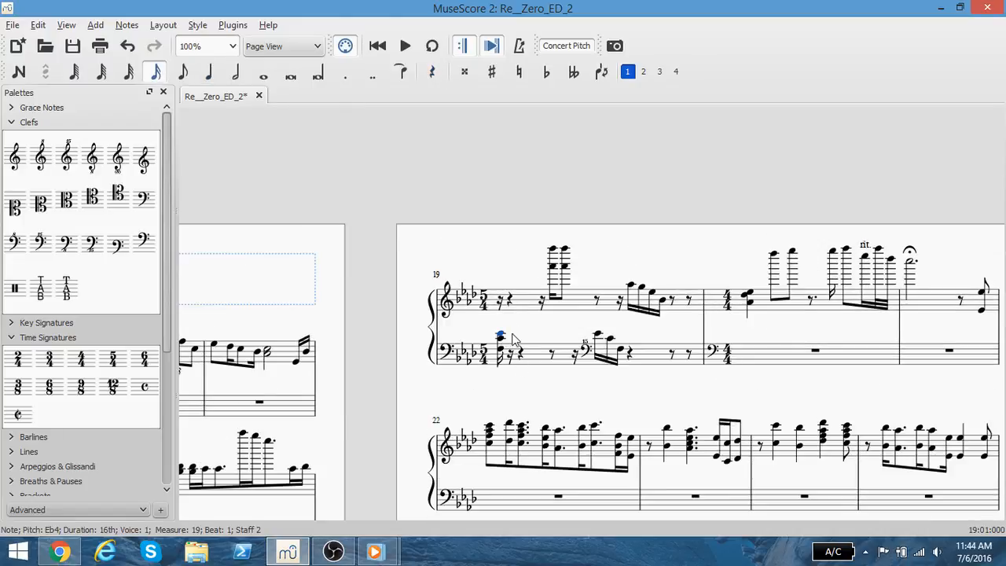
{"action": "left_click", "coordinate": [661, 307]}
{"action": "left_click", "coordinate": [673, 355]}
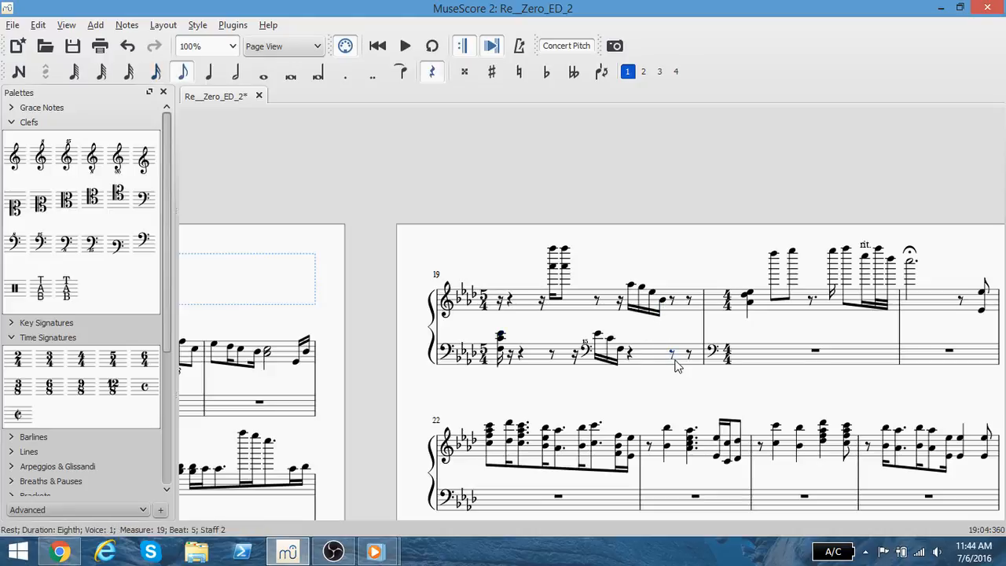
{"action": "left_click", "coordinate": [632, 357]}
{"action": "left_click", "coordinate": [185, 74]}
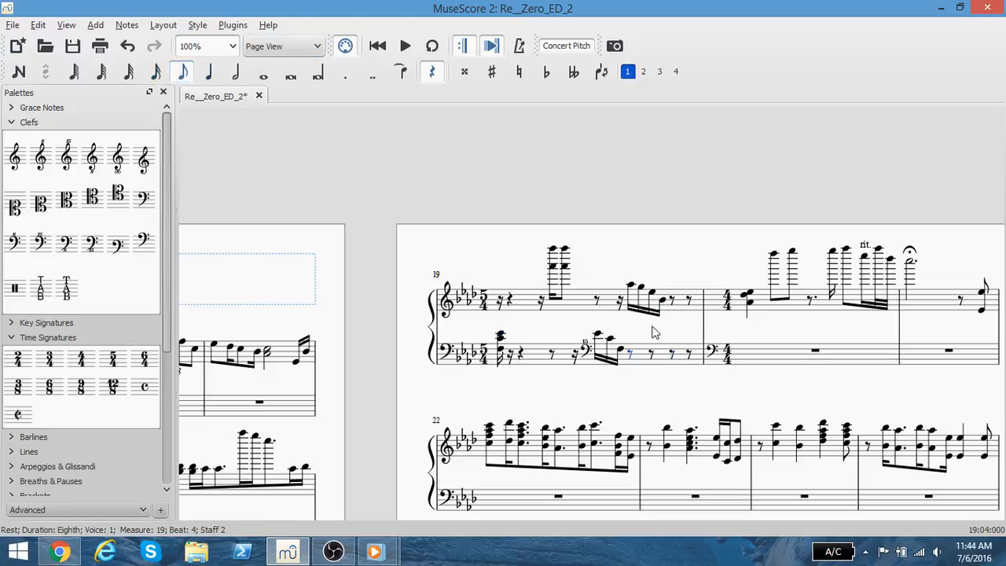
{"action": "key", "text": "ctrl+z"}
- Cut the music in measure 19 from the opening sixteenth rest through the beat 4 quarter rest on both staves
{"action": "left_click", "coordinate": [501, 303]}
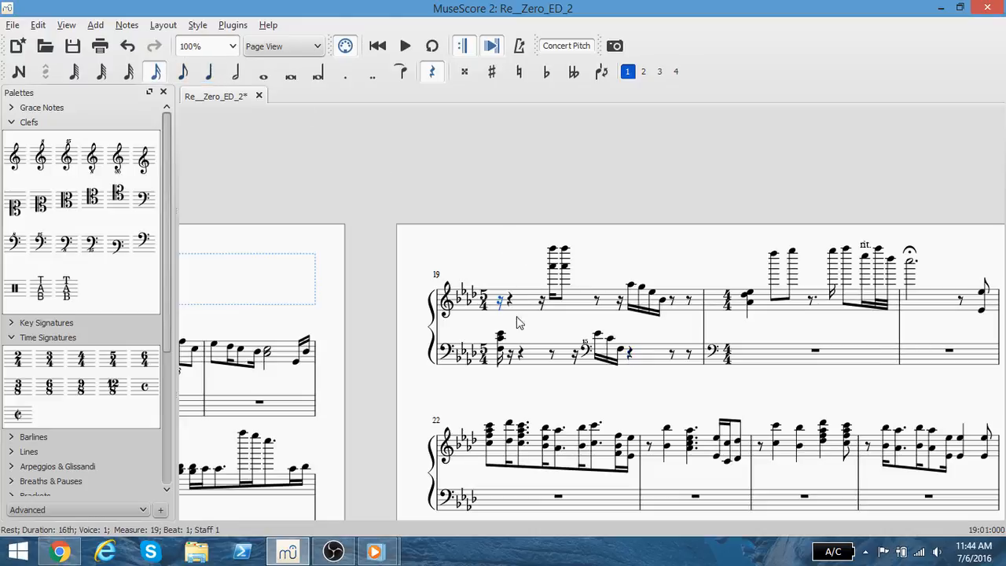
{"action": "left_click", "coordinate": [634, 362], "text": "shift"}
{"action": "key", "text": "Delete"}
{"action": "scroll", "coordinate": [389, 265], "scroll_direction": "down", "scroll_amount": 5}
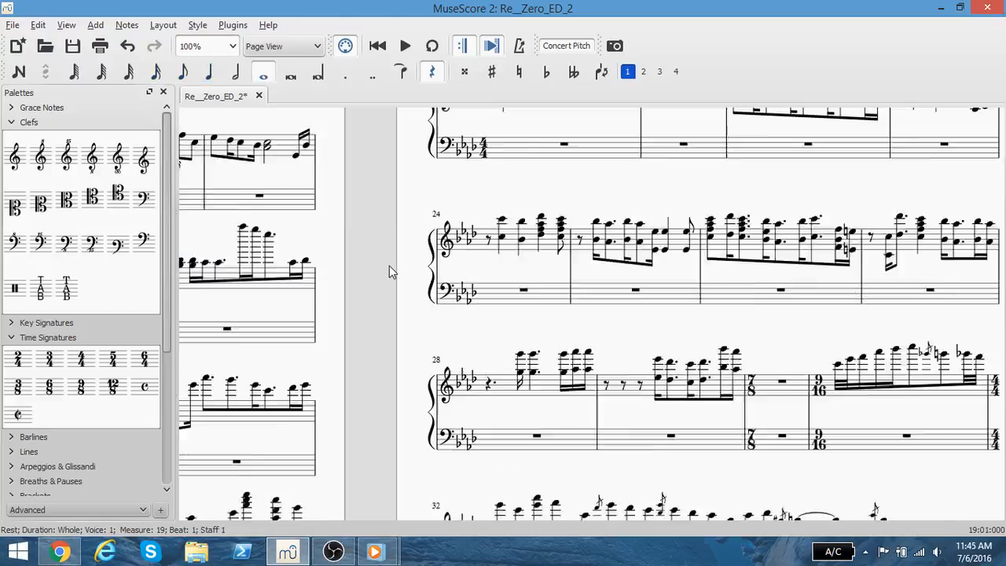
{"action": "scroll", "coordinate": [385, 272], "scroll_direction": "down", "scroll_amount": 5}
{"action": "scroll", "coordinate": [440, 283], "scroll_direction": "left", "scroll_amount": 2}
{"action": "scroll", "coordinate": [380, 380], "scroll_direction": "left", "scroll_amount": 3}
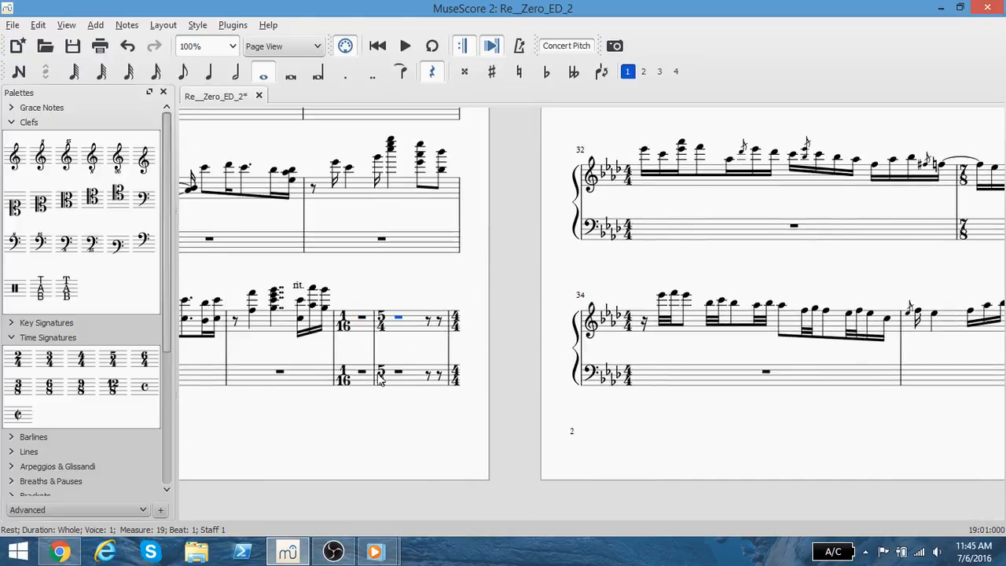
- Paste the cut music at the start of measure 18's treble staff so it fills both staves and runs on into measure 19
{"action": "key", "text": "ctrl+z"}
{"action": "key", "text": "ctrl+z"}
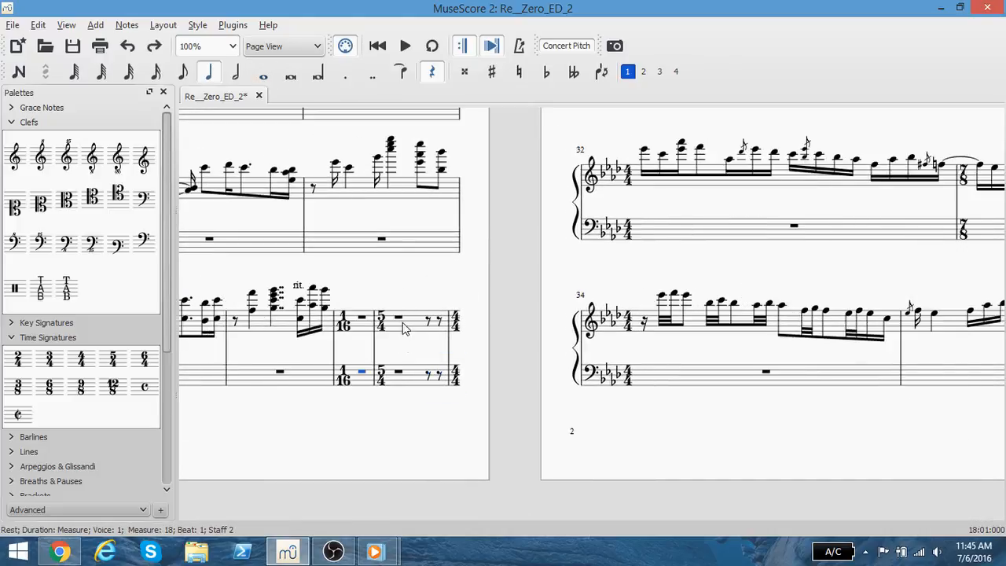
{"action": "left_click", "coordinate": [366, 316]}
{"action": "key", "text": "ctrl+v"}
{"action": "left_click_drag", "start_coordinate": [422, 446], "coordinate": [323, 457]}
{"action": "key", "text": "ctrl+z"}
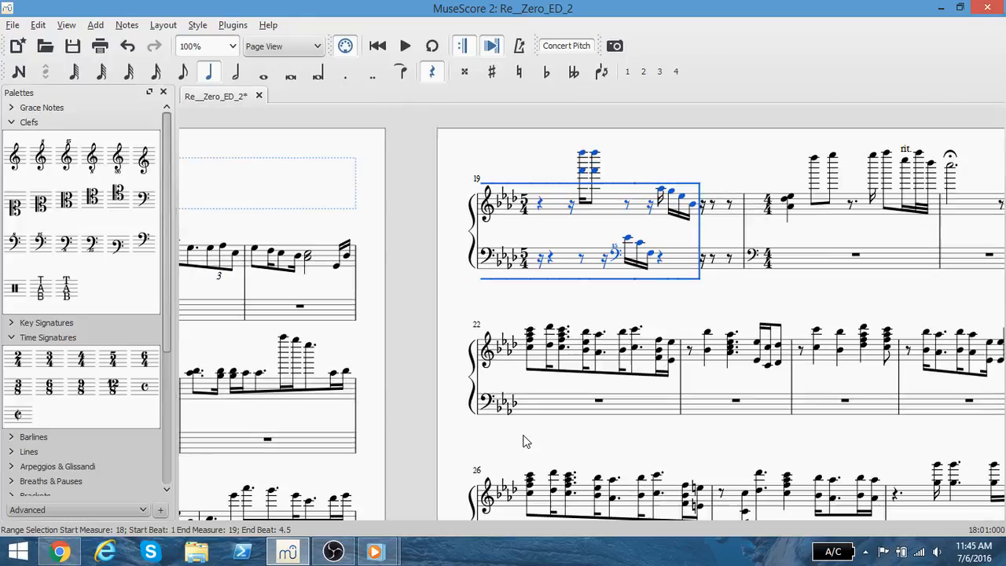
{"action": "scroll", "coordinate": [523, 440], "scroll_direction": "up", "scroll_amount": 1}
- Examine the opening rests of measure 19's treble staff and compare the measure with the 1/16 measure 18
{"action": "left_click", "coordinate": [527, 192]}
{"action": "left_click", "coordinate": [542, 245]}
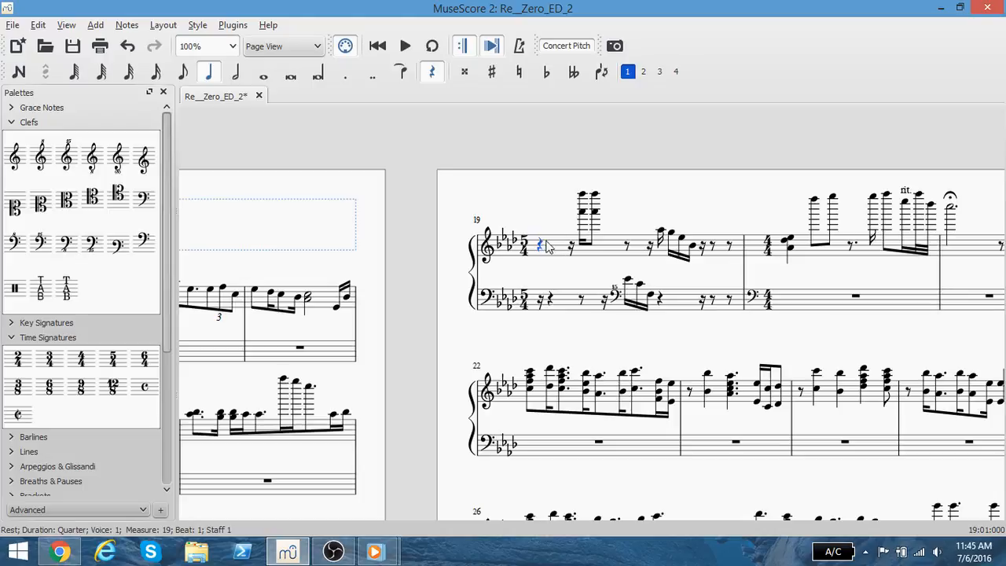
{"action": "left_click", "coordinate": [572, 246]}
{"action": "left_click", "coordinate": [551, 245]}
{"action": "left_click", "coordinate": [545, 245]}
{"action": "left_click", "coordinate": [563, 247]}
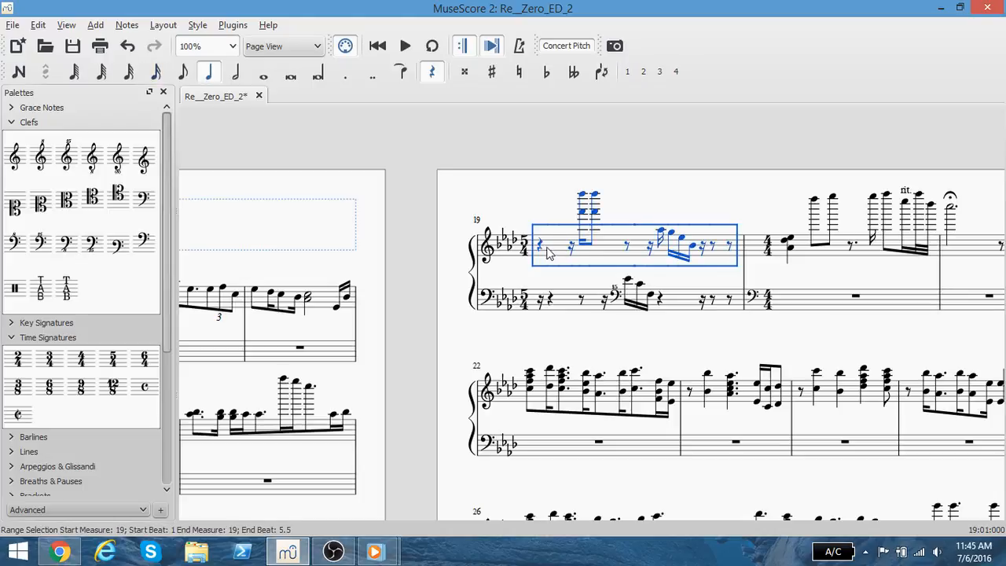
{"action": "left_click", "coordinate": [541, 245]}
{"action": "left_click", "coordinate": [568, 248]}
{"action": "left_click", "coordinate": [539, 248]}
{"action": "left_click", "coordinate": [568, 247]}
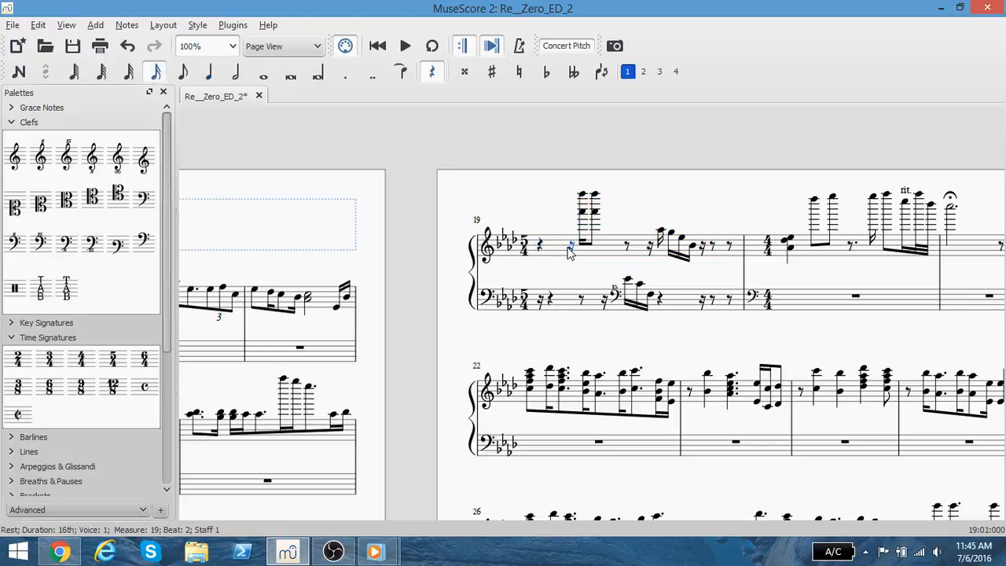
{"action": "left_click", "coordinate": [535, 251]}
{"action": "scroll", "coordinate": [539, 249], "scroll_direction": "down", "scroll_amount": 5}
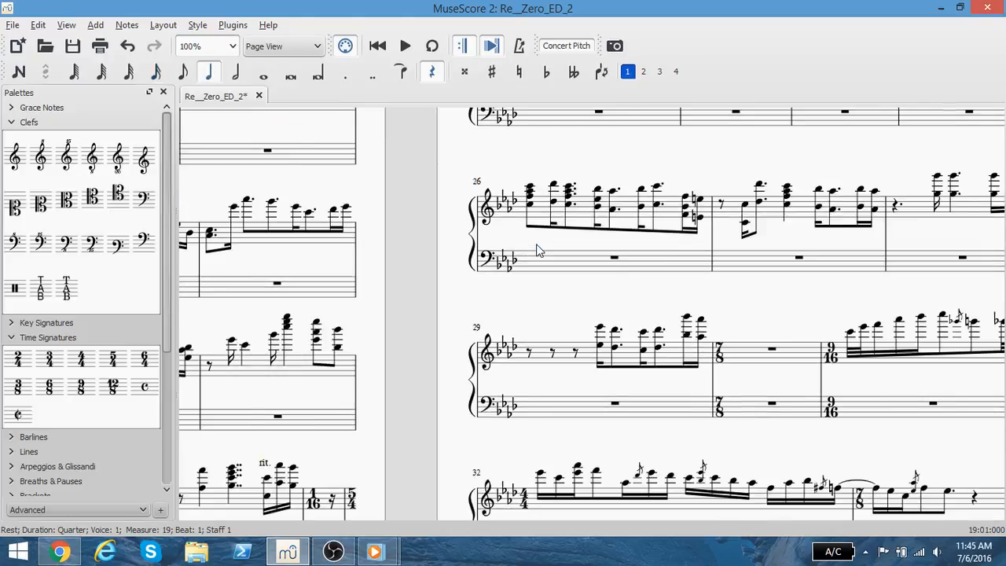
{"action": "scroll", "coordinate": [504, 272], "scroll_direction": "up", "scroll_amount": 3}
{"action": "scroll", "coordinate": [489, 287], "scroll_direction": "down", "scroll_amount": 4}
{"action": "scroll", "coordinate": [487, 287], "scroll_direction": "up", "scroll_amount": 5}
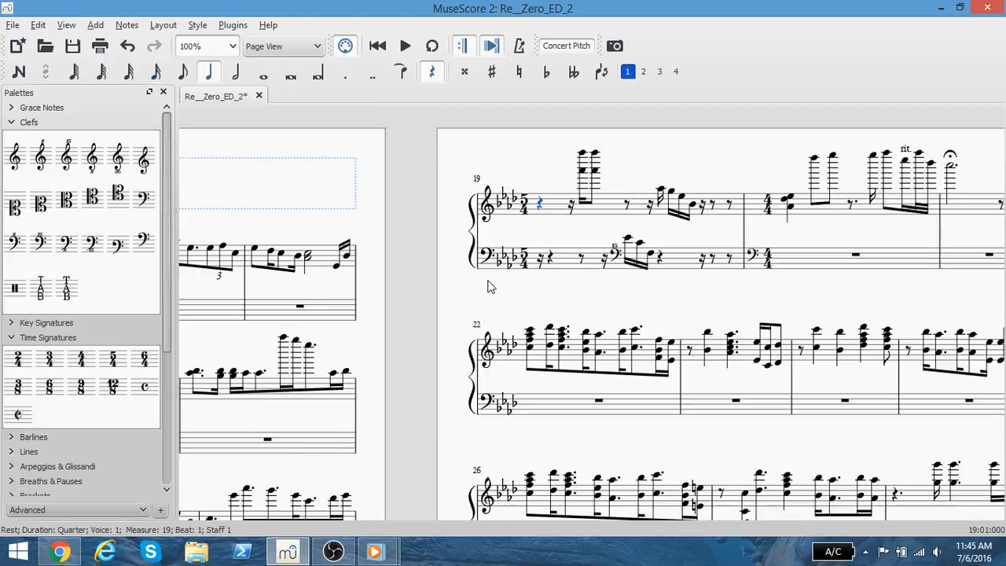
- Insert one empty 5/4 measure directly before measure 19
{"action": "left_click", "coordinate": [555, 214]}
{"action": "left_click", "coordinate": [94, 25]}
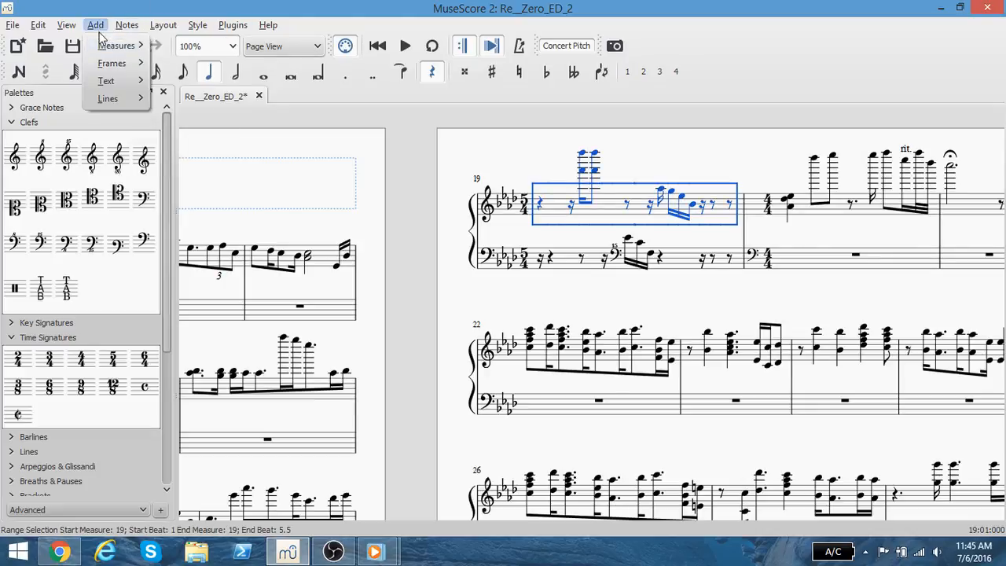
{"action": "mouse_move", "coordinate": [130, 45]}
{"action": "left_click", "coordinate": [236, 49]}
{"action": "scroll", "coordinate": [391, 406], "scroll_direction": "down", "scroll_amount": 12}
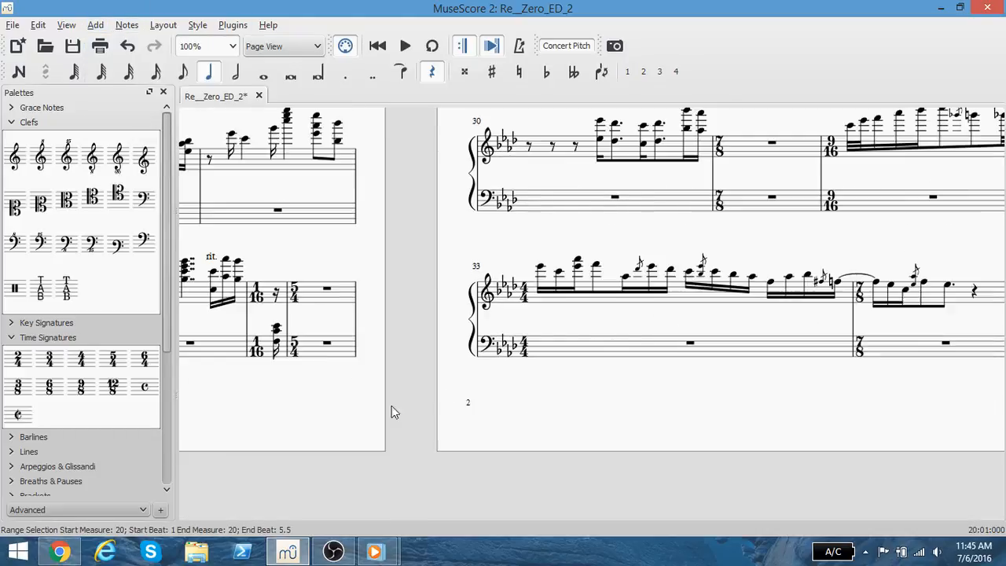
- Add a 5/4 time signature at the start of measure 20, directly after the empty inserted measure
{"action": "left_click_drag", "start_coordinate": [391, 405], "coordinate": [402, 409]}
{"action": "scroll", "coordinate": [424, 413], "scroll_direction": "up", "scroll_amount": 13}
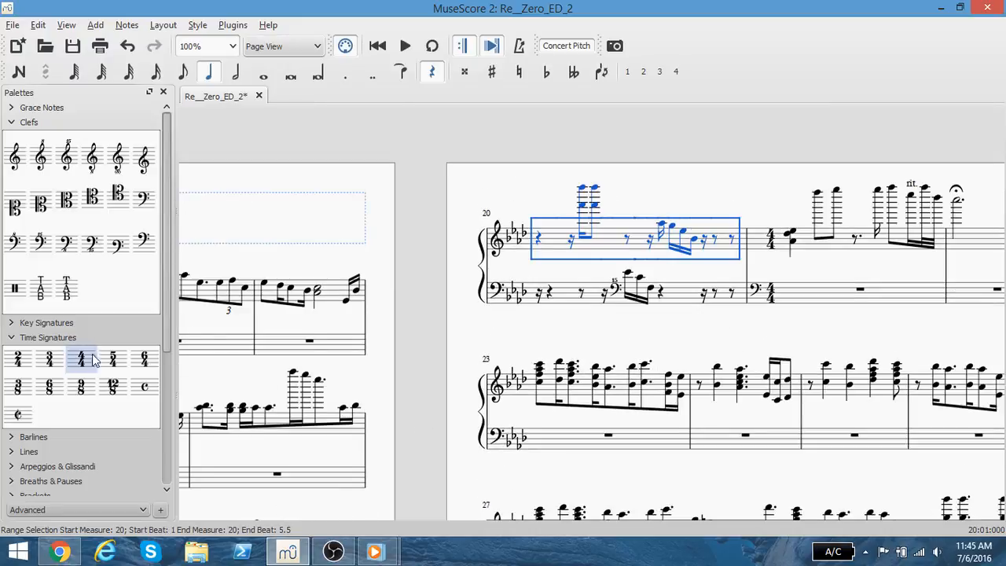
{"action": "mouse_move", "coordinate": [113, 359]}
{"action": "left_mouse_down"}
{"action": "mouse_move", "coordinate": [482, 297]}
{"action": "mouse_move", "coordinate": [560, 297]}
{"action": "left_mouse_up"}
- Delete the custom 1/16 time signature from the available ones and create a custom 5/16 time signature instead
{"action": "scroll", "coordinate": [454, 353], "scroll_direction": "down", "scroll_amount": 8}
{"action": "scroll", "coordinate": [472, 378], "scroll_direction": "up", "scroll_amount": 6}
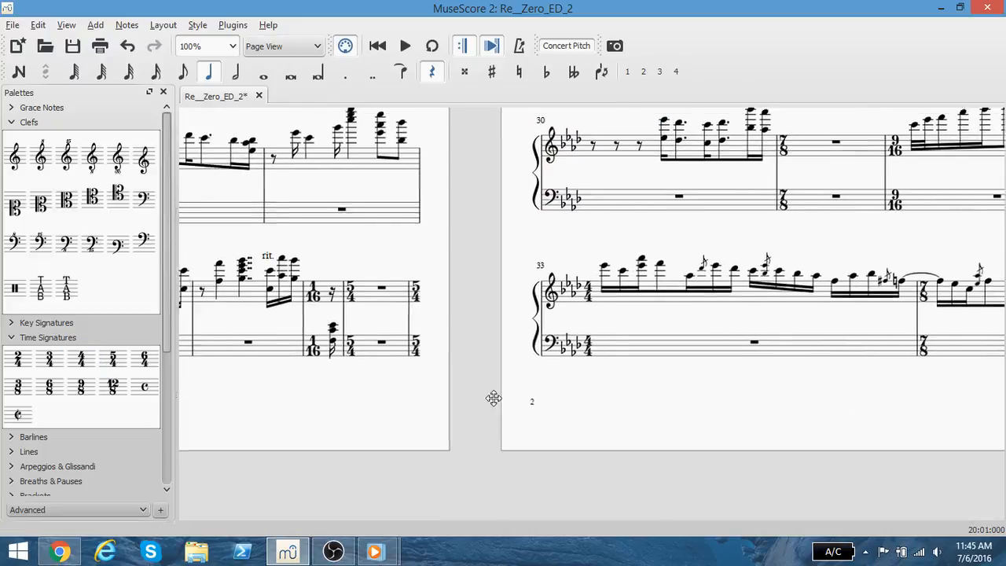
{"action": "left_click", "coordinate": [398, 360]}
{"action": "key", "text": "shift+F9"}
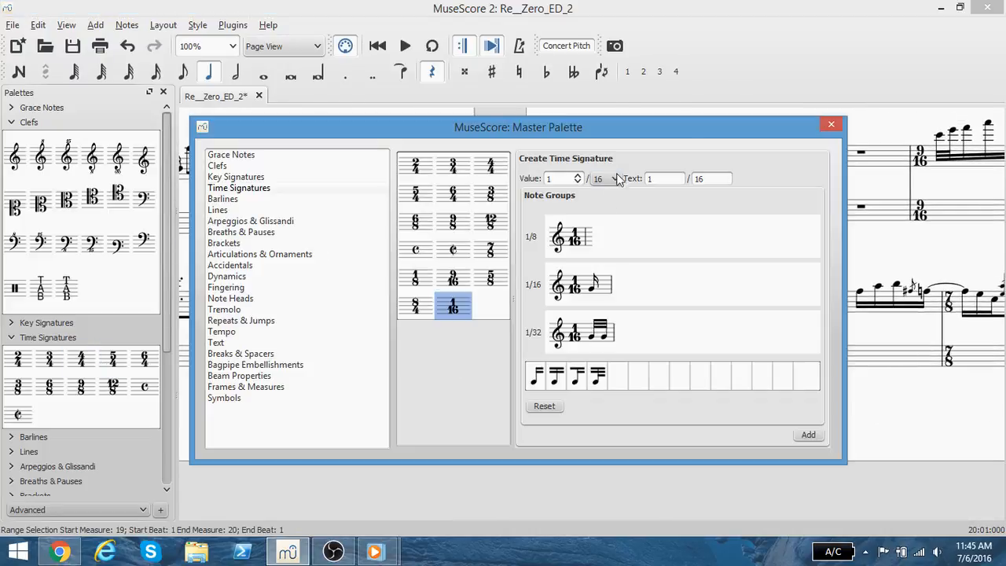
{"action": "right_click", "coordinate": [464, 312]}
{"action": "left_click", "coordinate": [482, 322]}
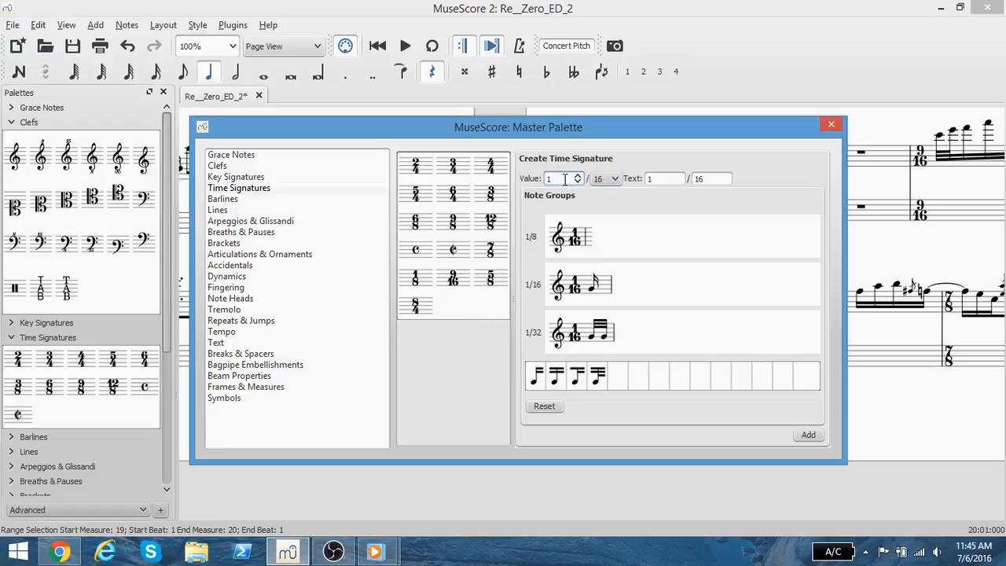
{"action": "left_click_drag", "start_coordinate": [559, 180], "coordinate": [429, 193]}
{"action": "type", "text": "5"}
{"action": "left_click", "coordinate": [808, 434]}
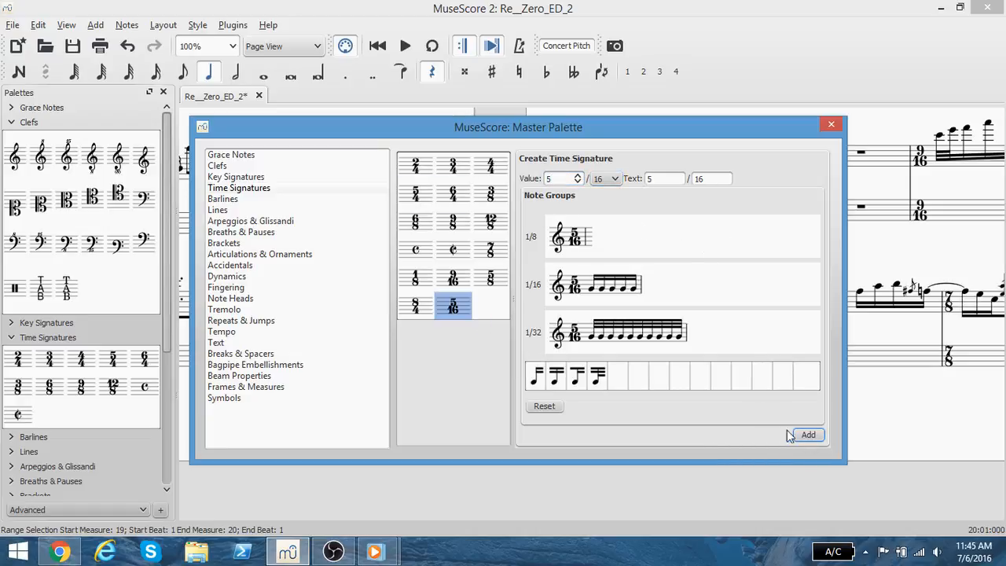
- Apply the custom 5/16 time signature to the empty measure 19
{"action": "left_click_drag", "start_coordinate": [493, 133], "coordinate": [871, 130]}
{"action": "left_click_drag", "start_coordinate": [829, 302], "coordinate": [406, 350]}
{"action": "left_click_drag", "start_coordinate": [803, 125], "coordinate": [218, 171]}
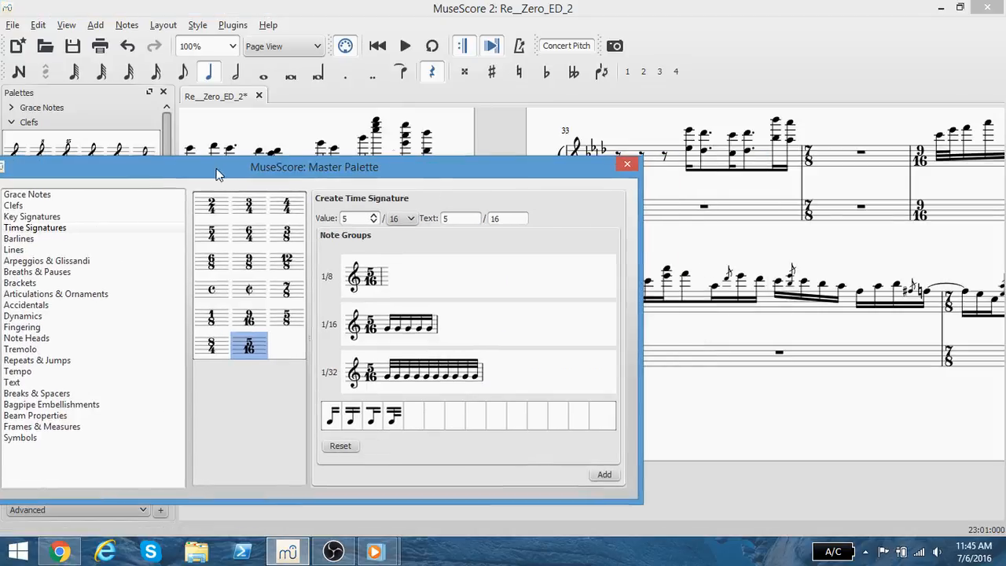
{"action": "left_click", "coordinate": [632, 164]}
- Delete the three surplus empty measures 20 to 22 on both staves, directly before the 5/4 measure
{"action": "scroll", "coordinate": [501, 255], "scroll_direction": "up", "scroll_amount": 10}
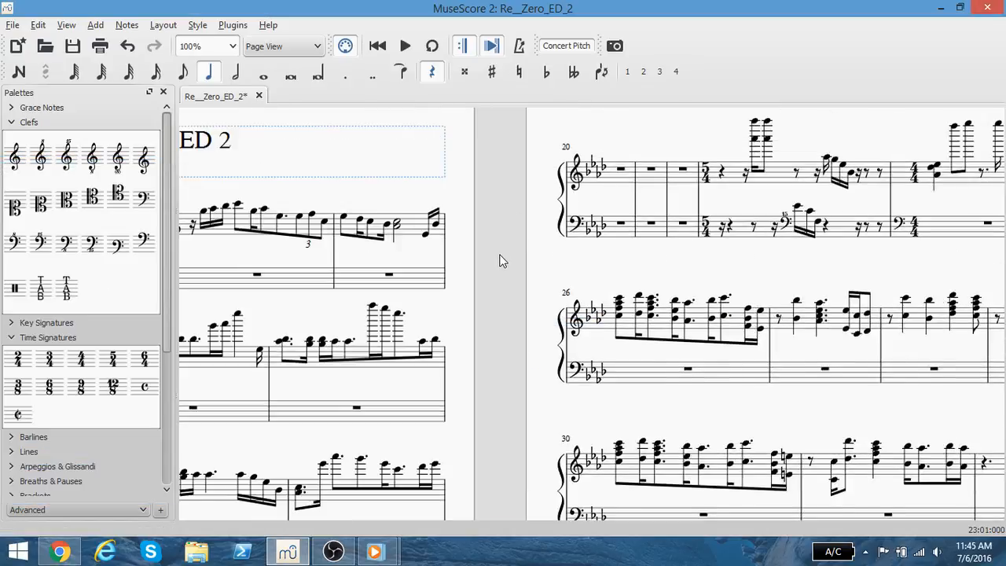
{"action": "scroll", "coordinate": [500, 257], "scroll_direction": "down", "scroll_amount": 7}
{"action": "scroll", "coordinate": [512, 320], "scroll_direction": "up", "scroll_amount": 10}
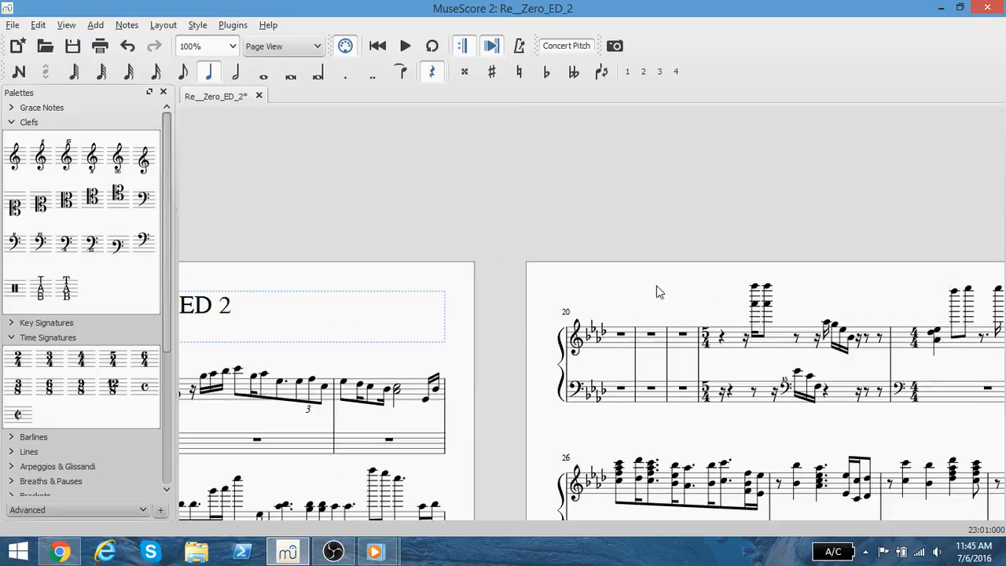
{"action": "left_click", "coordinate": [616, 351]}
{"action": "left_click", "coordinate": [674, 403], "text": "shift"}
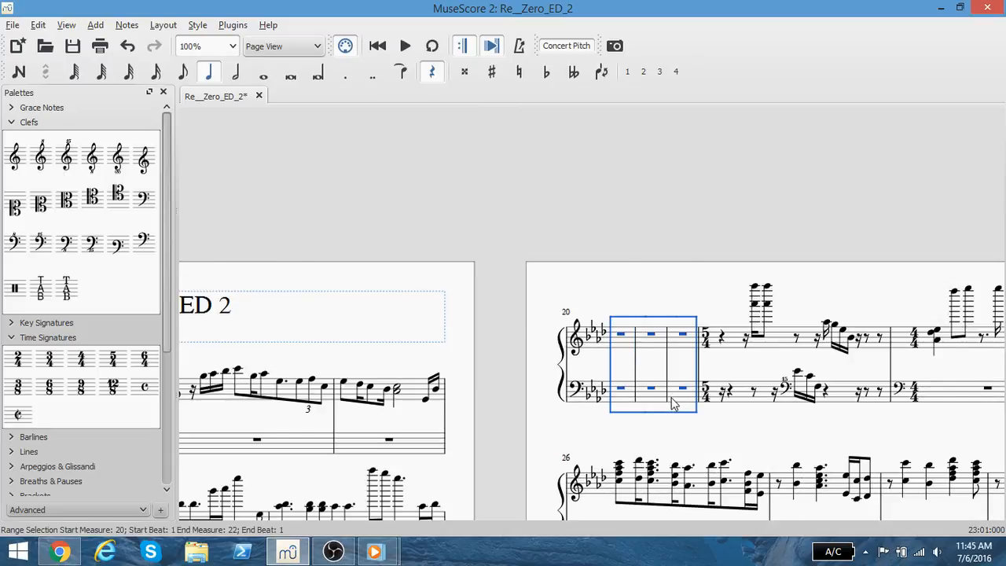
{"action": "key", "text": "ctrl+Delete"}
- Try to divide the treble rest of the 5/16 measure 19 into a triplet, and undo it
{"action": "scroll", "coordinate": [291, 385], "scroll_direction": "down", "scroll_amount": 8}
{"action": "left_click_drag", "start_coordinate": [407, 378], "coordinate": [215, 494]}
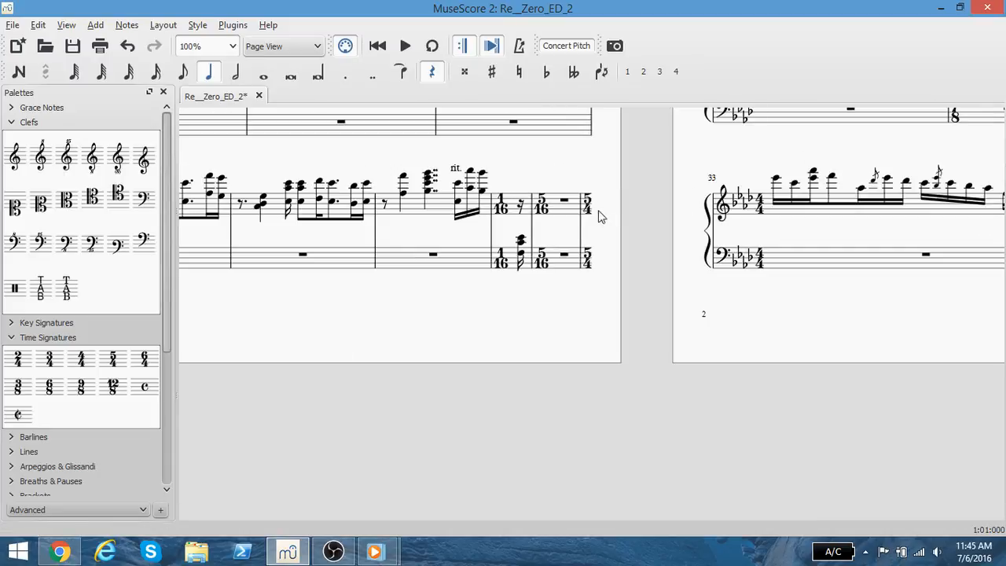
{"action": "left_click", "coordinate": [565, 202]}
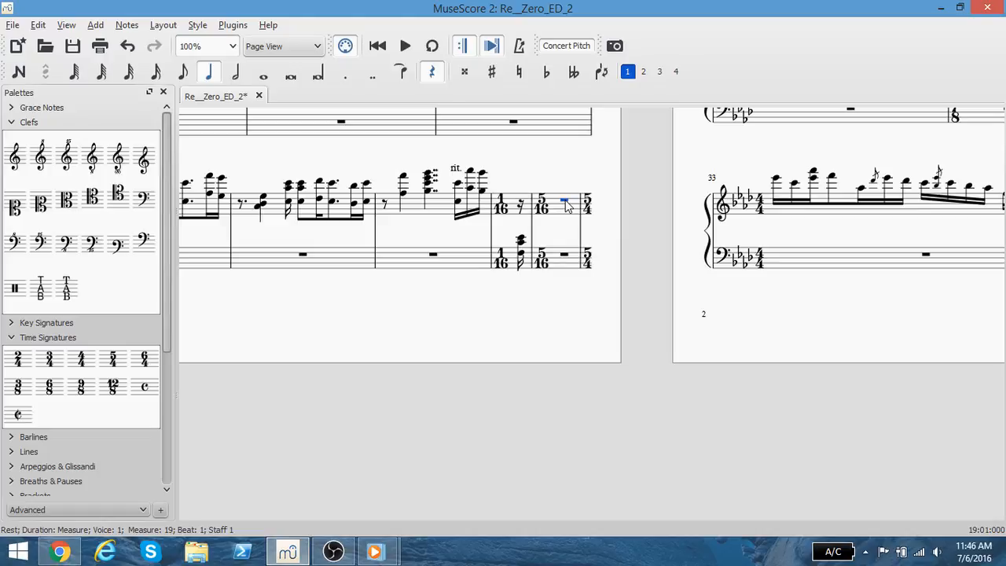
{"action": "key", "text": "ctrl+3"}
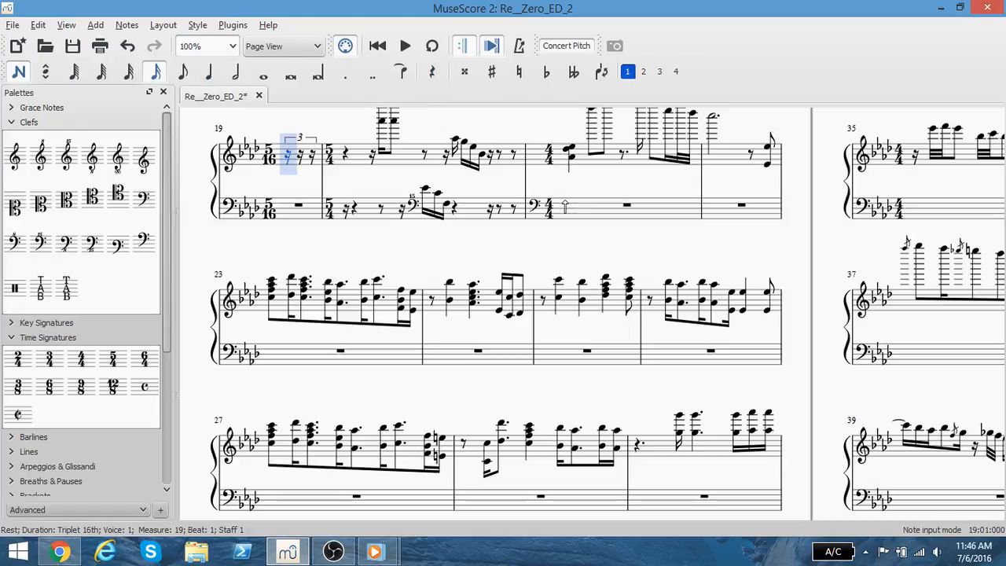
{"action": "key", "text": "ctrl+z"}
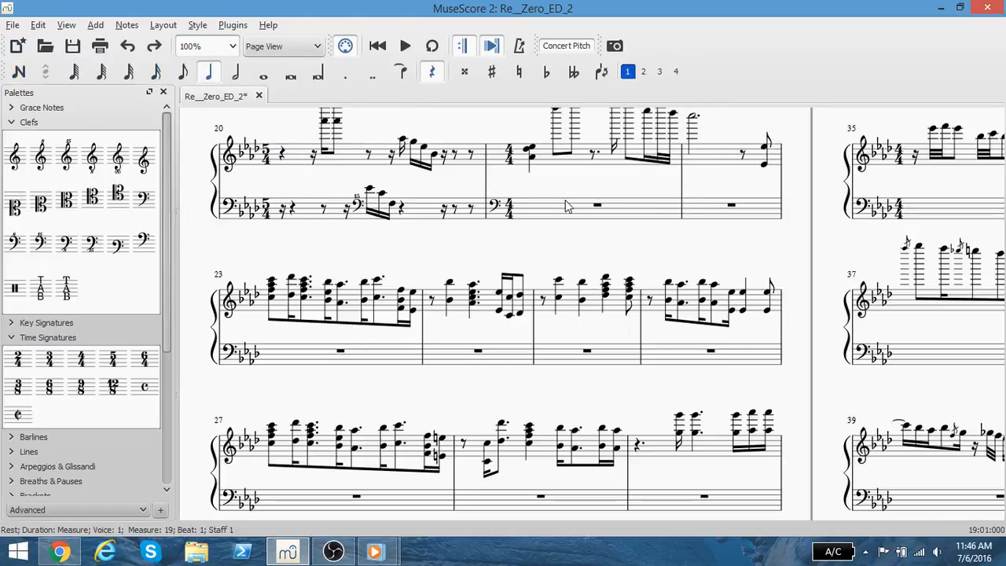
- Try to divide measure 19's treble rest into a quintuplet instead, and undo it
{"action": "scroll", "coordinate": [554, 251], "scroll_direction": "down", "scroll_amount": 10}
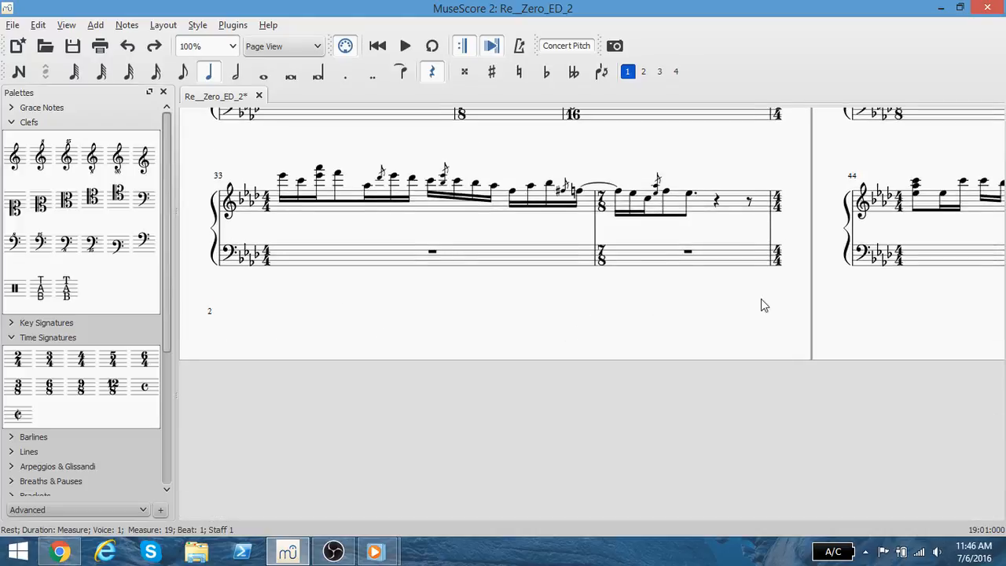
{"action": "left_click_drag", "start_coordinate": [761, 299], "coordinate": [632, 341]}
{"action": "key", "text": "ctrl+5"}
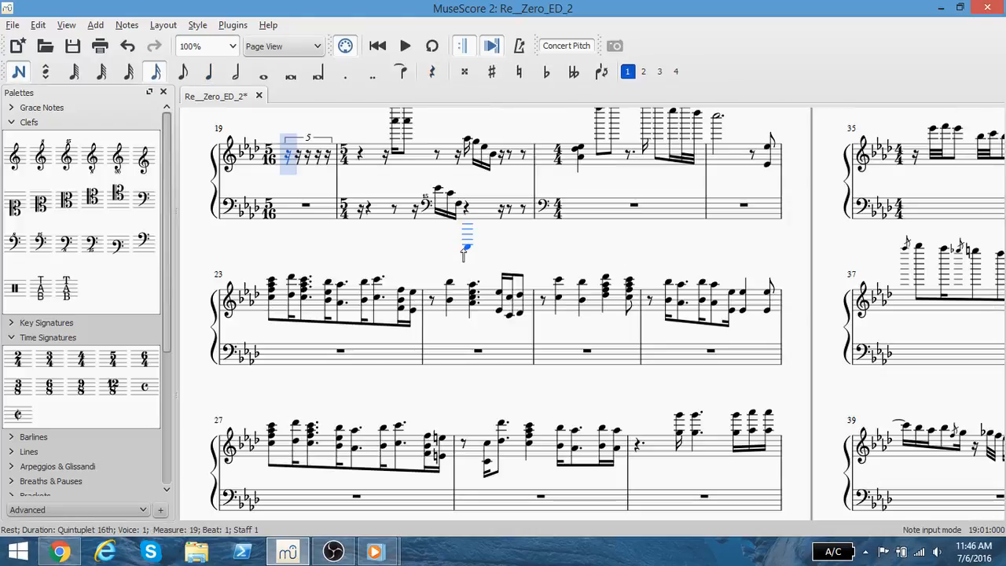
{"action": "key", "text": "ctrl+z"}
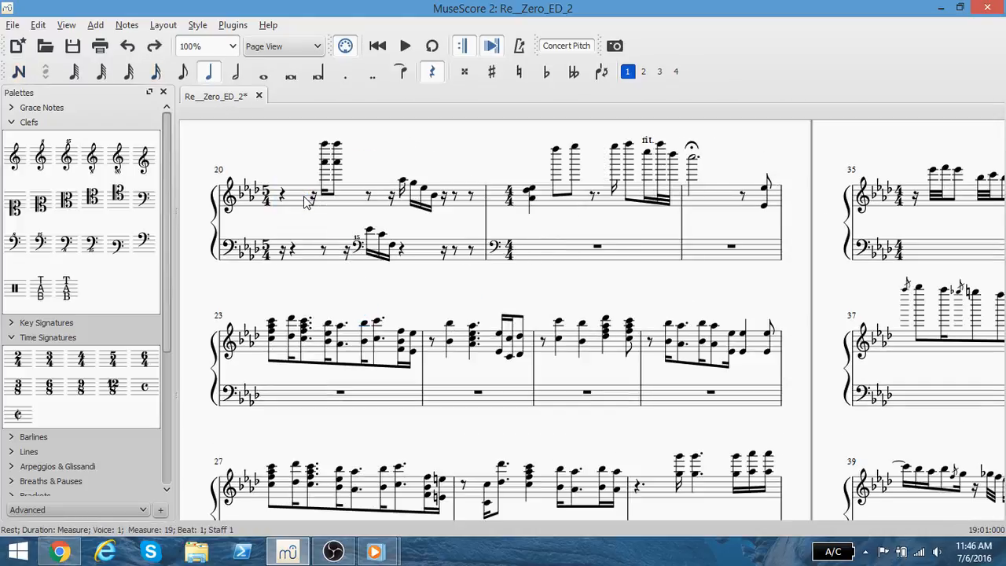
{"action": "left_click_drag", "start_coordinate": [274, 155], "coordinate": [438, 137]}
{"action": "scroll", "coordinate": [429, 143], "scroll_direction": "down", "scroll_amount": 13}
{"action": "left_click_drag", "start_coordinate": [334, 286], "coordinate": [459, 304]}
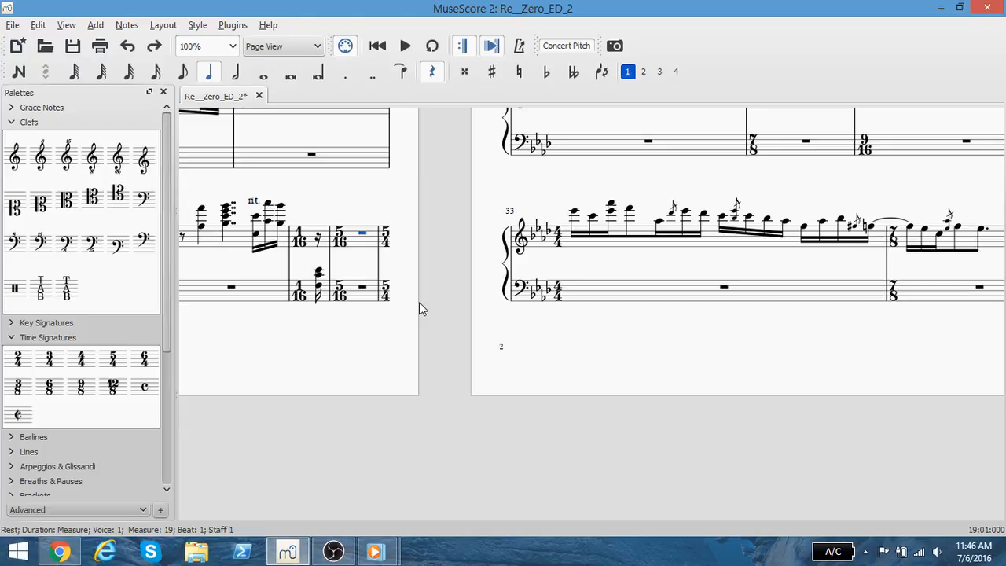
{"action": "left_click", "coordinate": [95, 25]}
{"action": "mouse_move", "coordinate": [144, 36]}
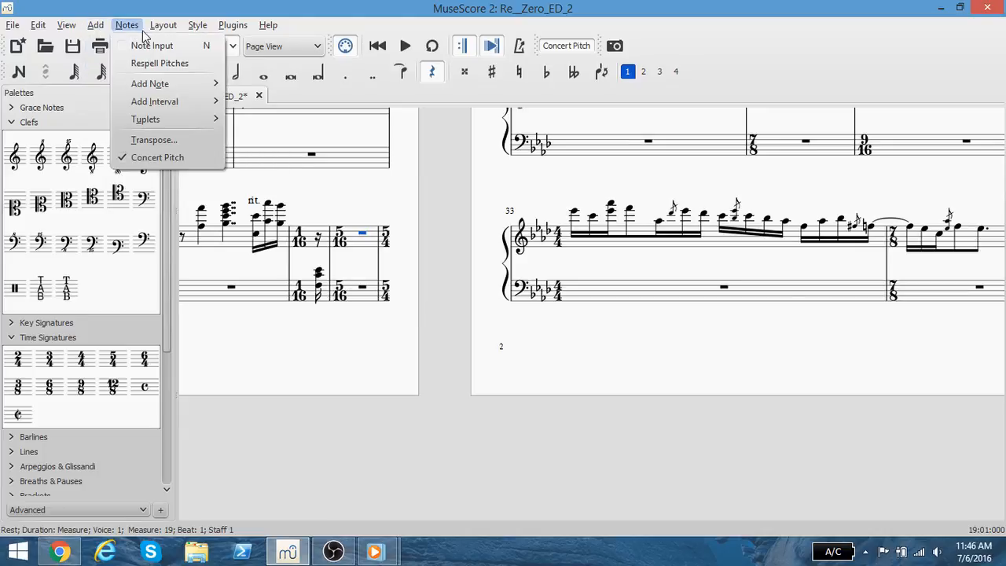
{"action": "mouse_move", "coordinate": [154, 124]}
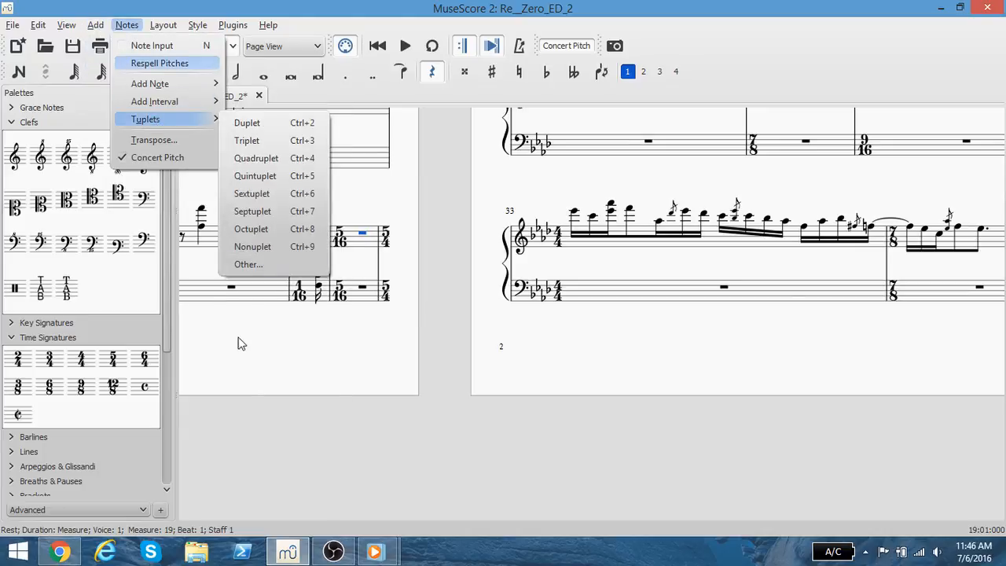
{"action": "left_click", "coordinate": [248, 265]}
{"action": "left_click", "coordinate": [511, 258]}
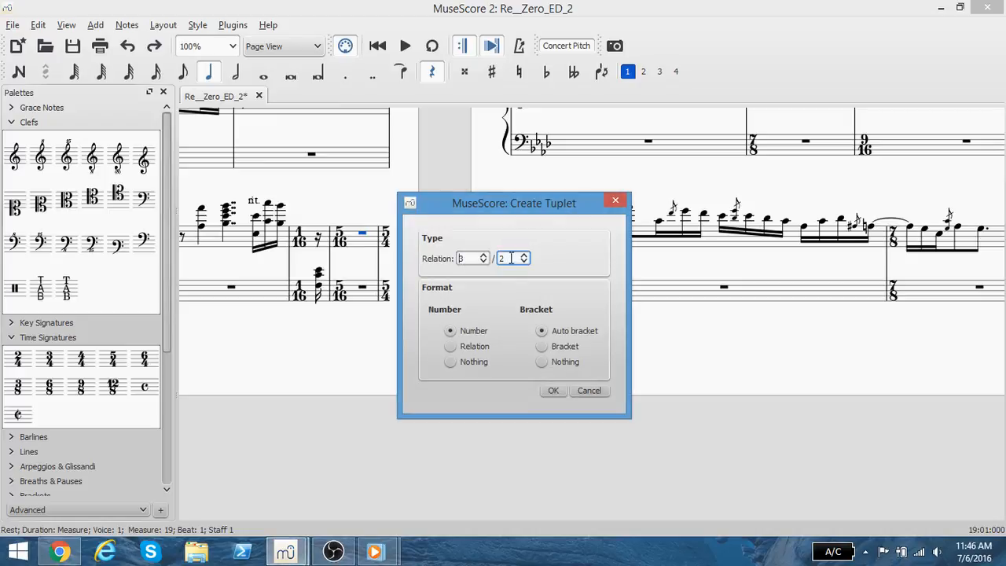
{"action": "left_click", "coordinate": [471, 256]}
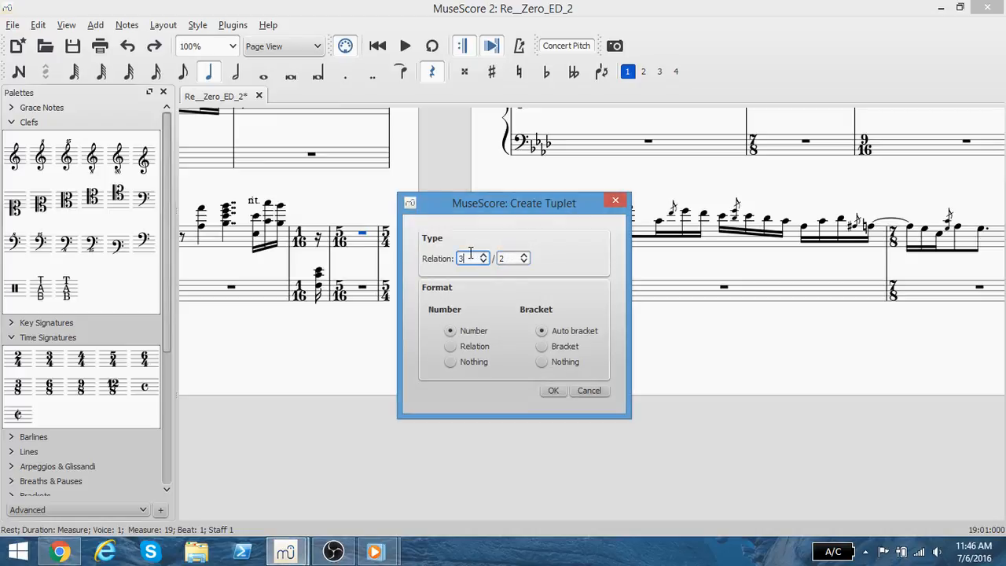
{"action": "left_click", "coordinate": [616, 203]}
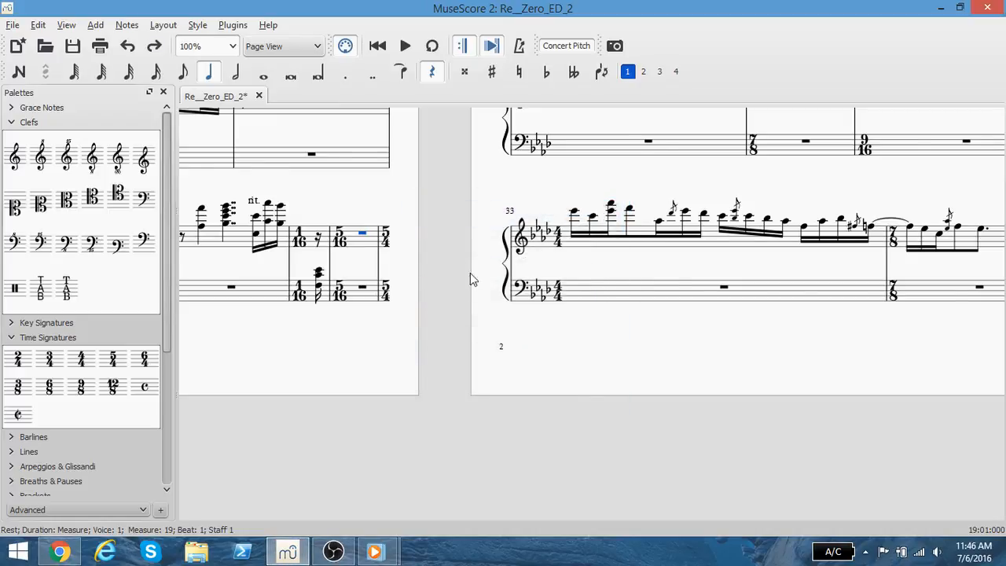
- Examine the 5/16 time signature and the empty rests of measure 19 on both staves, compared with the neighbouring measures
{"action": "scroll", "coordinate": [457, 277], "scroll_direction": "up", "scroll_amount": 3}
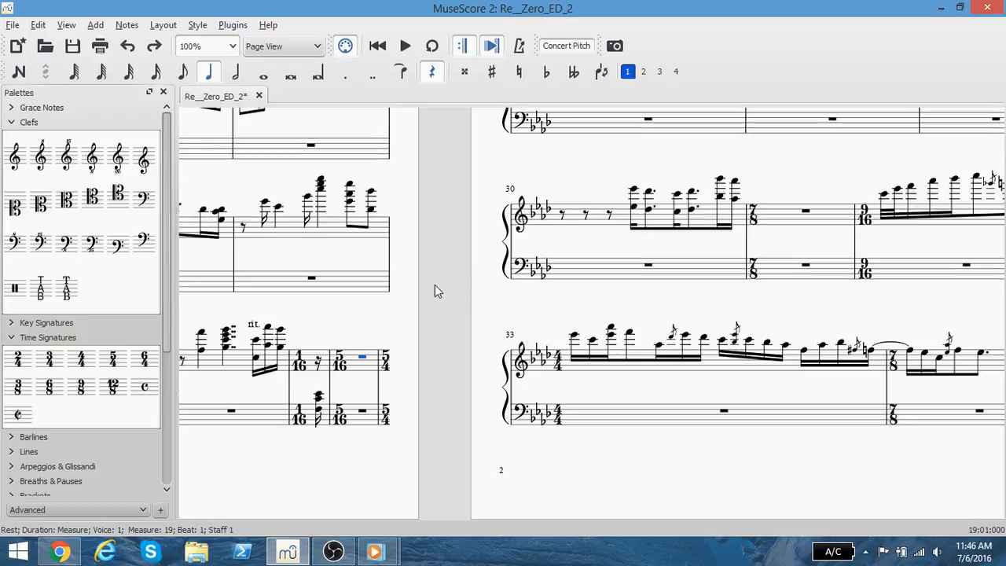
{"action": "scroll", "coordinate": [434, 285], "scroll_direction": "down", "scroll_amount": 5}
{"action": "scroll", "coordinate": [435, 285], "scroll_direction": "up", "scroll_amount": 2}
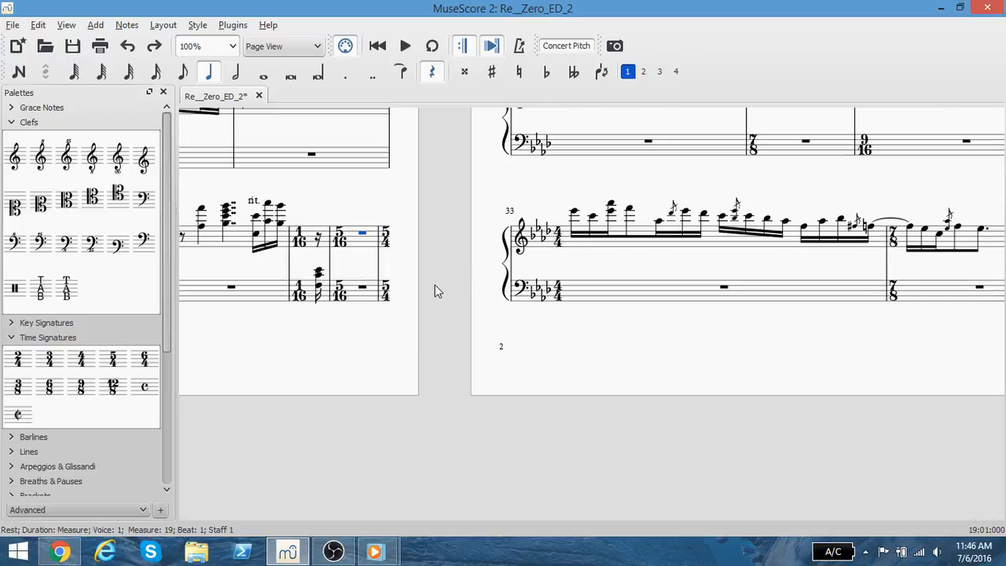
{"action": "left_click", "coordinate": [341, 236]}
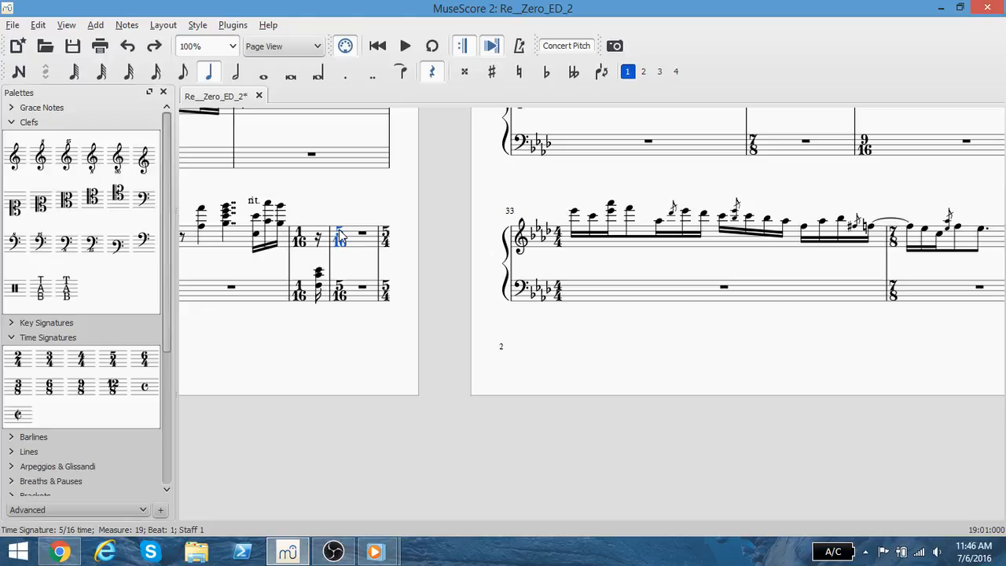
{"action": "scroll", "coordinate": [351, 236], "scroll_direction": "down", "scroll_amount": 3}
{"action": "scroll", "coordinate": [351, 237], "scroll_direction": "up", "scroll_amount": 3}
{"action": "scroll", "coordinate": [407, 240], "scroll_direction": "up", "scroll_amount": 3}
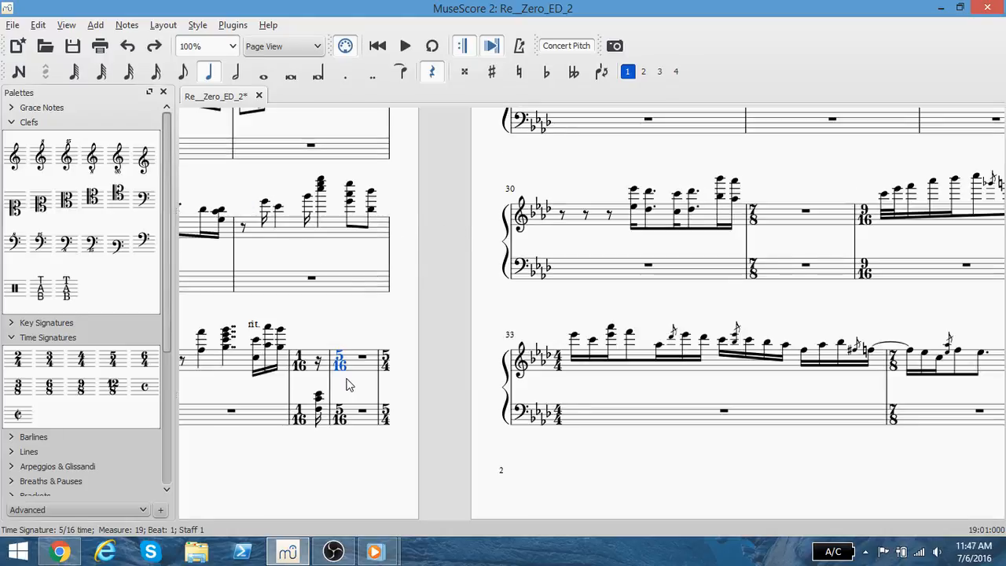
{"action": "scroll", "coordinate": [348, 384], "scroll_direction": "down", "scroll_amount": 3}
{"action": "scroll", "coordinate": [349, 385], "scroll_direction": "up", "scroll_amount": 5}
{"action": "scroll", "coordinate": [349, 386], "scroll_direction": "down", "scroll_amount": 6}
{"action": "left_click", "coordinate": [356, 209]}
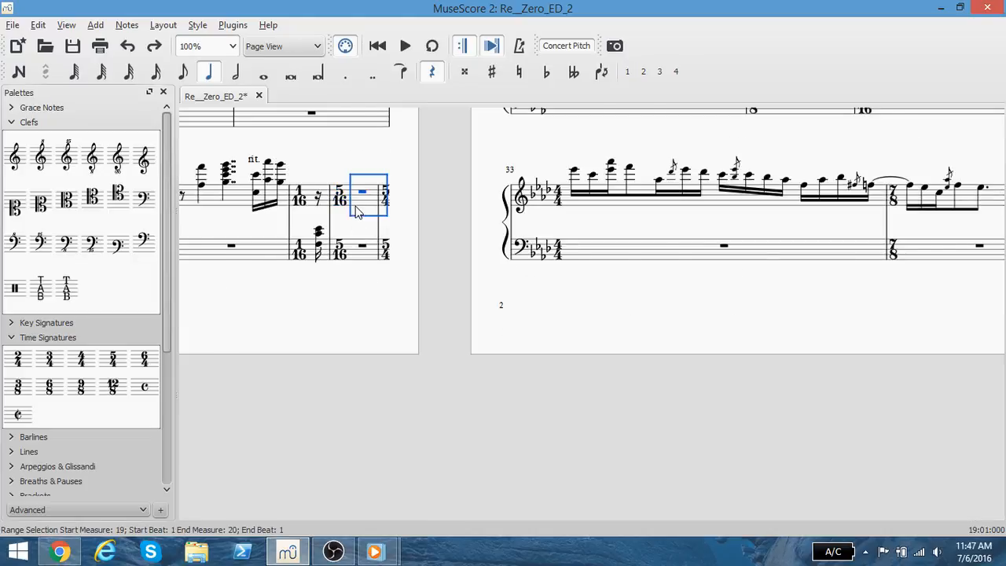
{"action": "scroll", "coordinate": [356, 210], "scroll_direction": "up", "scroll_amount": 4}
{"action": "scroll", "coordinate": [352, 250], "scroll_direction": "down", "scroll_amount": 5}
{"action": "left_click", "coordinate": [359, 251]}
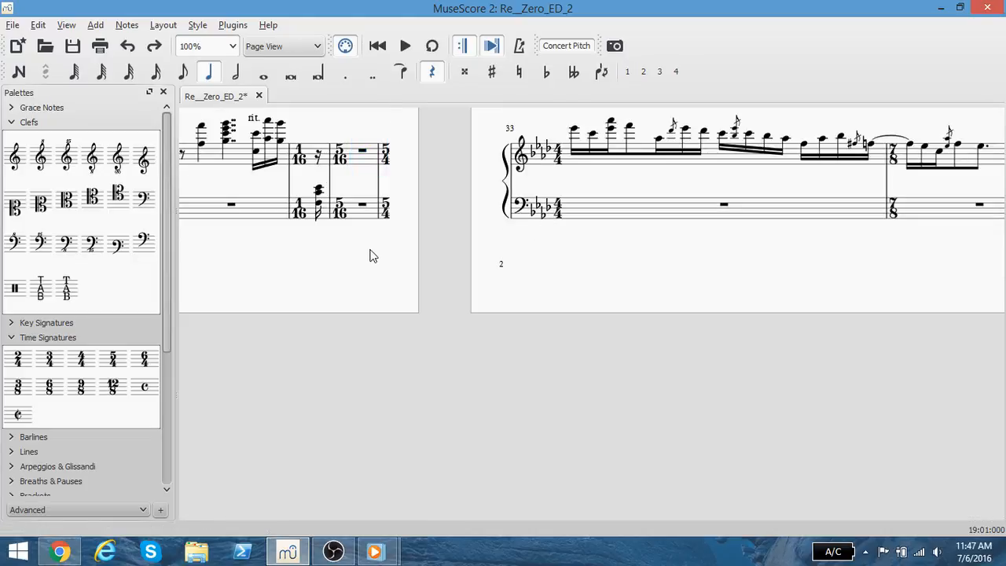
- Delete the custom 5/16 time signature from the available ones and create a custom 5/32 time signature instead
{"action": "left_click", "coordinate": [352, 164]}
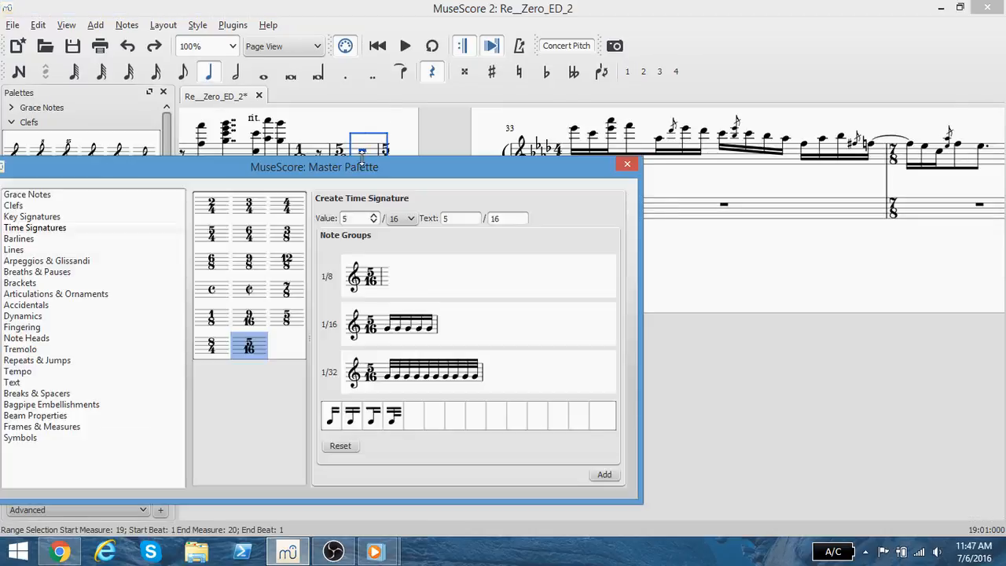
{"action": "key", "text": "shift+F9"}
{"action": "left_click_drag", "start_coordinate": [378, 167], "coordinate": [782, 156]}
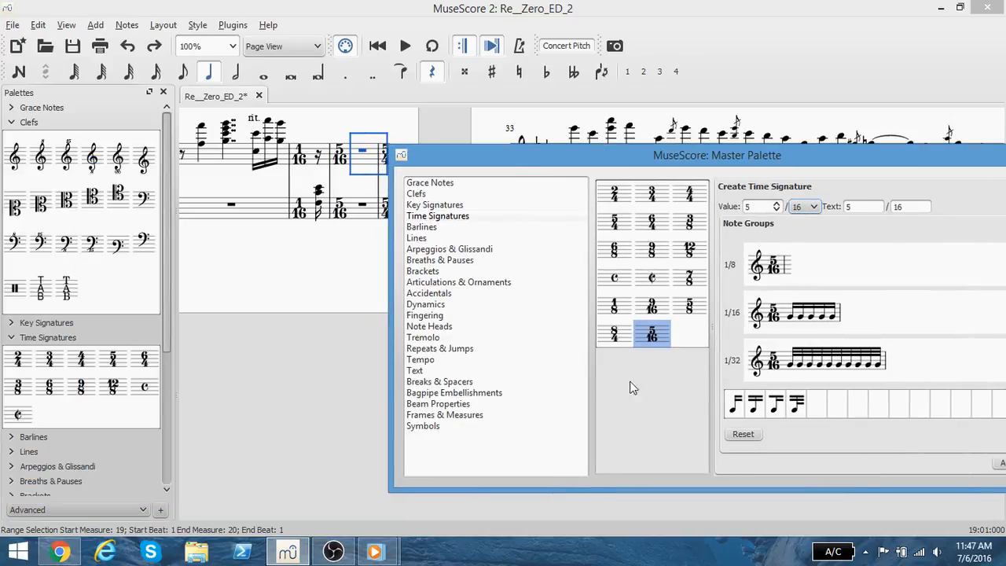
{"action": "right_click", "coordinate": [640, 342]}
{"action": "left_click", "coordinate": [664, 352]}
{"action": "left_click", "coordinate": [815, 207]}
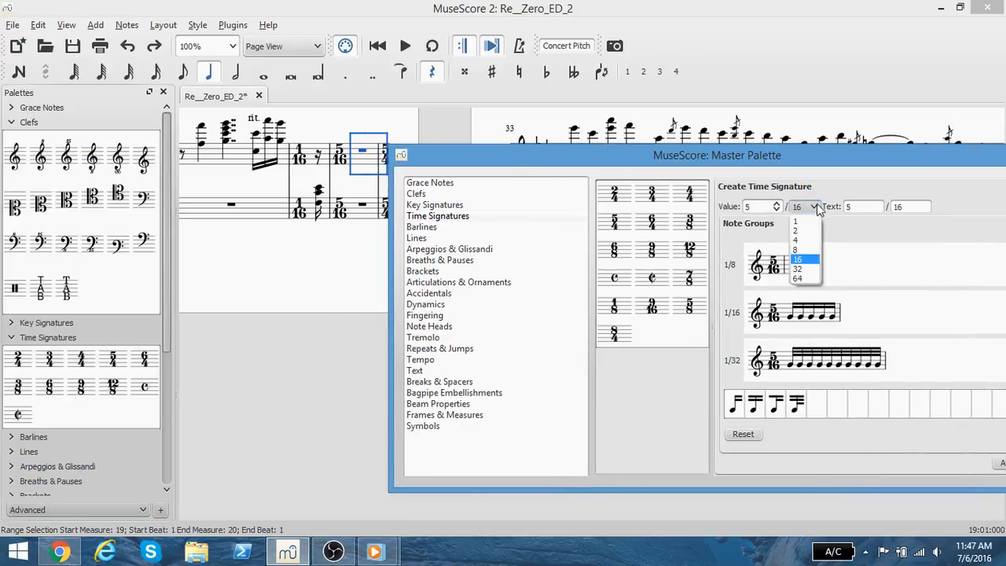
{"action": "left_click", "coordinate": [816, 272]}
{"action": "left_click_drag", "start_coordinate": [796, 161], "coordinate": [612, 176]}
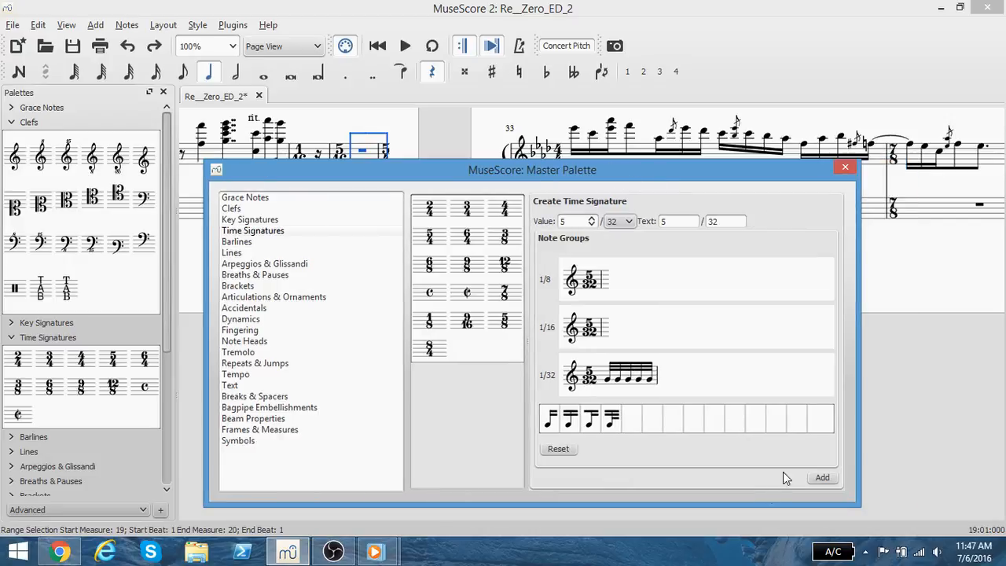
{"action": "left_click", "coordinate": [823, 478]}
- Apply the custom 5/32 time signature to measure 19 on both staves, and close the time signature settings
{"action": "left_click_drag", "start_coordinate": [435, 175], "coordinate": [754, 160]}
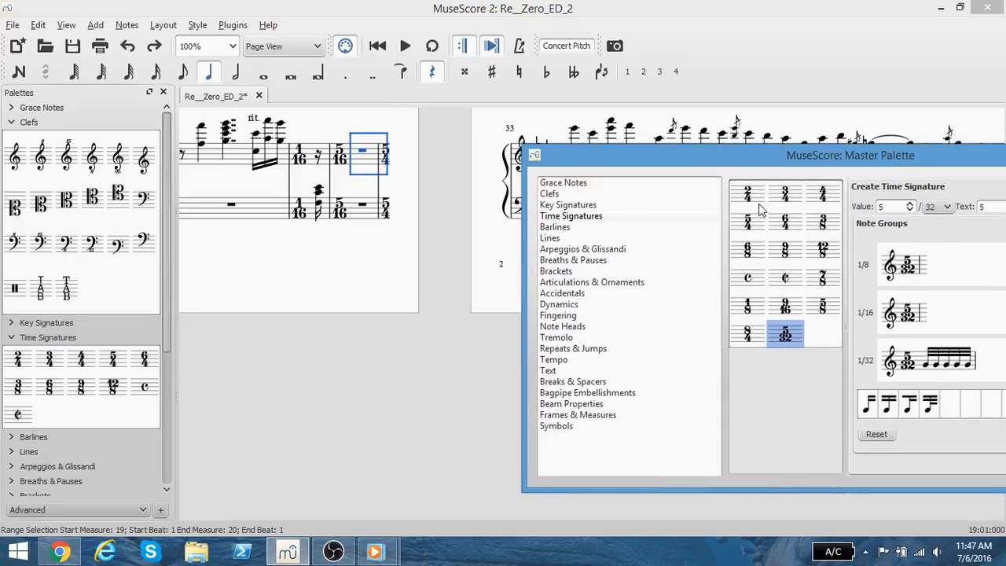
{"action": "left_click_drag", "start_coordinate": [777, 342], "coordinate": [355, 210]}
{"action": "left_click_drag", "start_coordinate": [989, 158], "coordinate": [433, 221]}
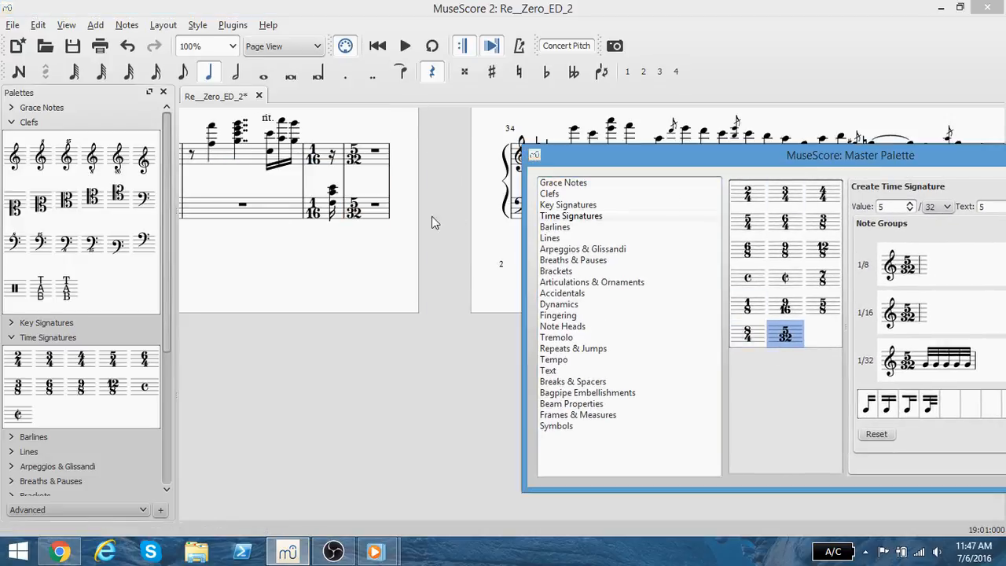
{"action": "left_click", "coordinate": [601, 218]}
{"action": "scroll", "coordinate": [494, 431], "scroll_direction": "up", "scroll_amount": 12}
{"action": "scroll", "coordinate": [488, 440], "scroll_direction": "up", "scroll_amount": 4}
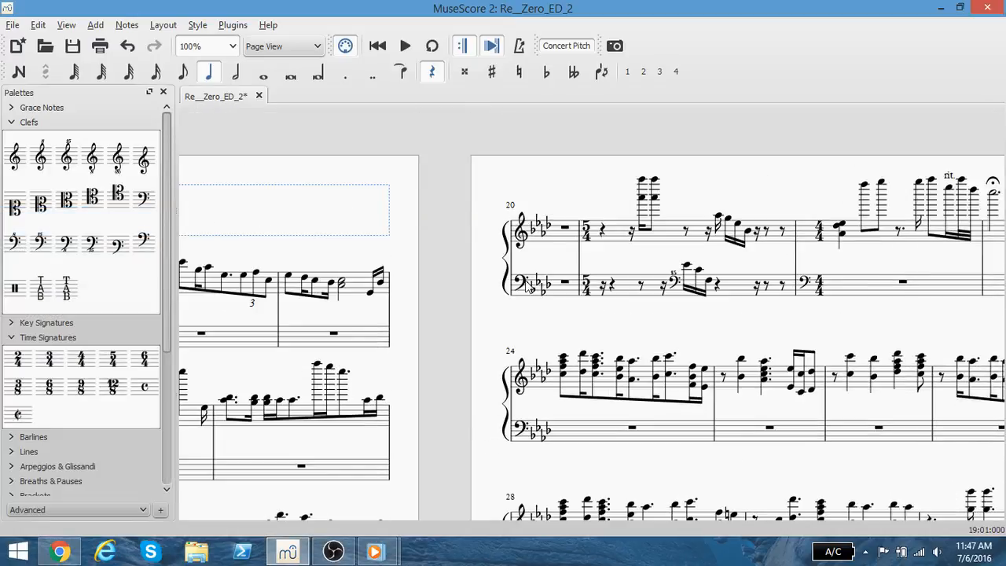
- Divide the treble staff's whole-measure rests in measures 19 and 20 into septuplets of 32nd rests
{"action": "scroll", "coordinate": [574, 241], "scroll_direction": "down", "scroll_amount": 18}
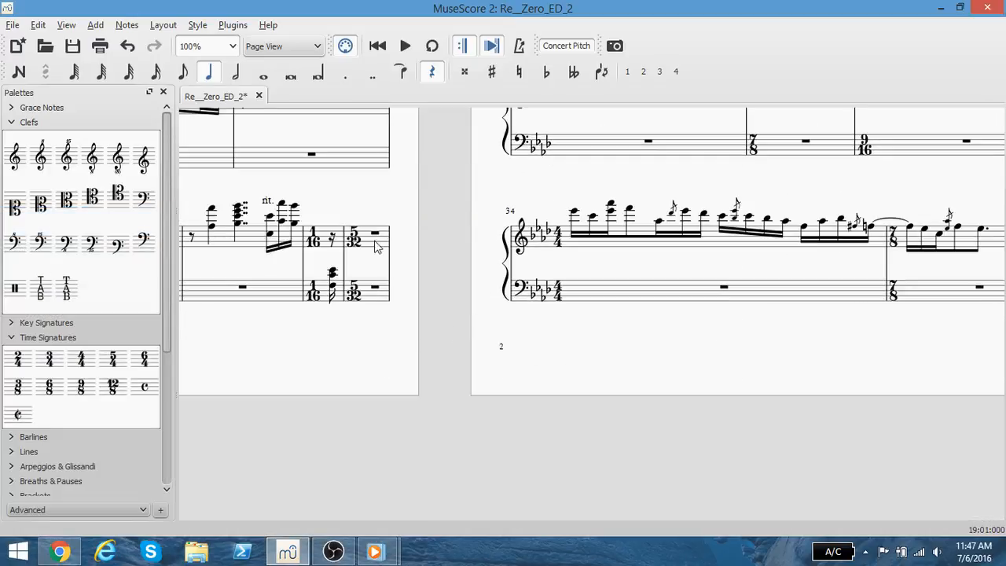
{"action": "scroll", "coordinate": [456, 250], "scroll_direction": "up", "scroll_amount": 18}
{"action": "scroll", "coordinate": [474, 425], "scroll_direction": "down", "scroll_amount": 11}
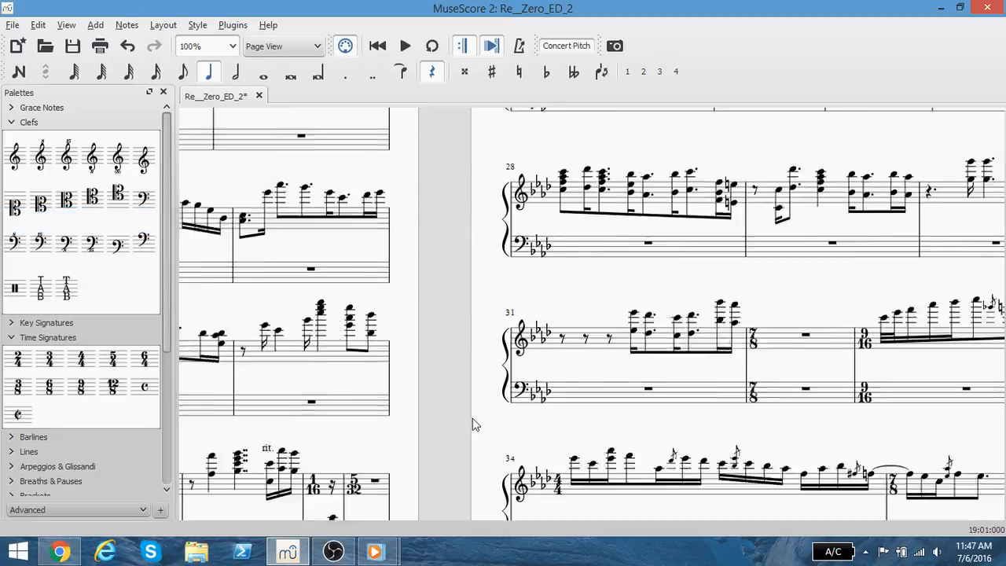
{"action": "scroll", "coordinate": [474, 425], "scroll_direction": "down", "scroll_amount": 6}
{"action": "left_click", "coordinate": [377, 274]}
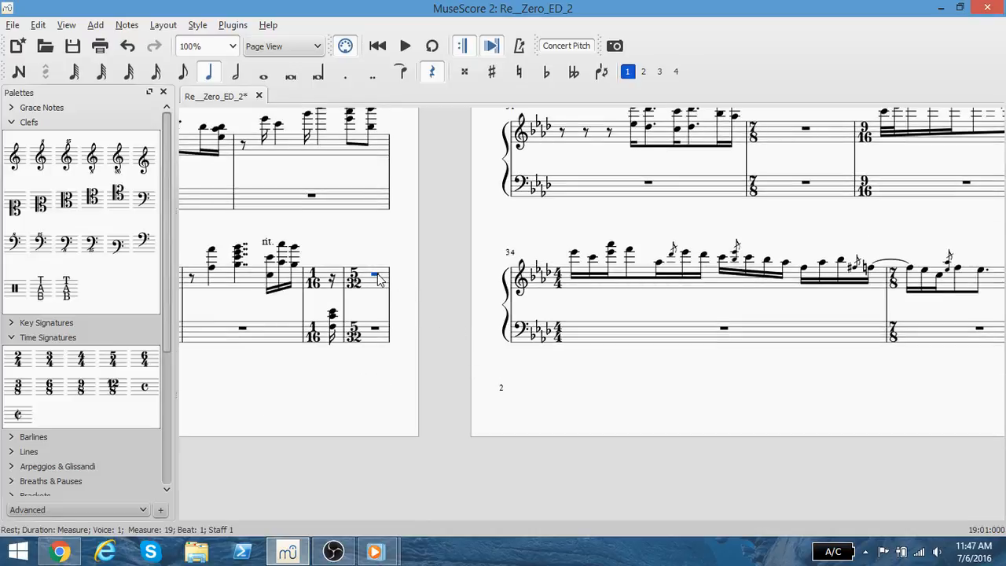
{"action": "key", "text": "ctrl+v"}
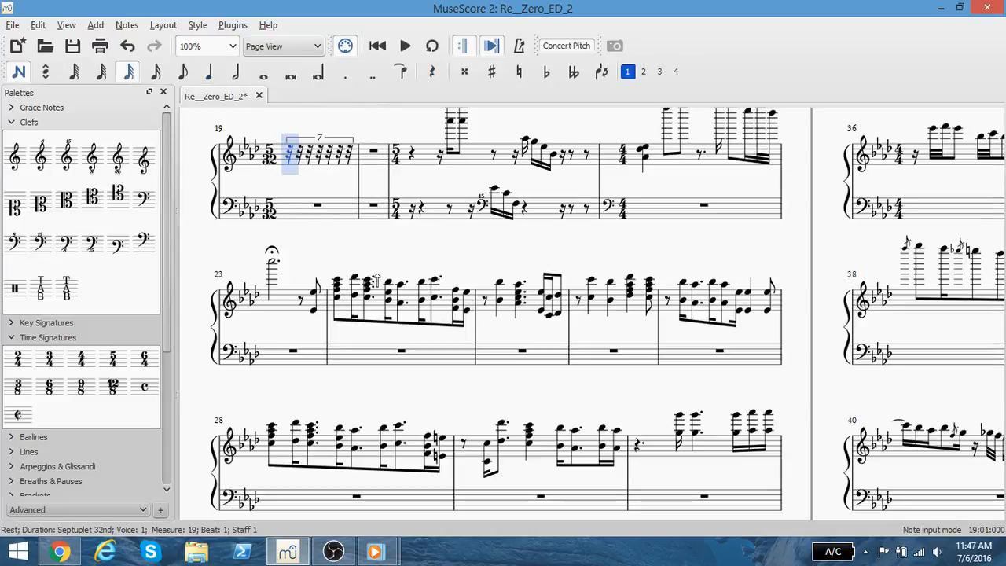
{"action": "left_click", "coordinate": [375, 151]}
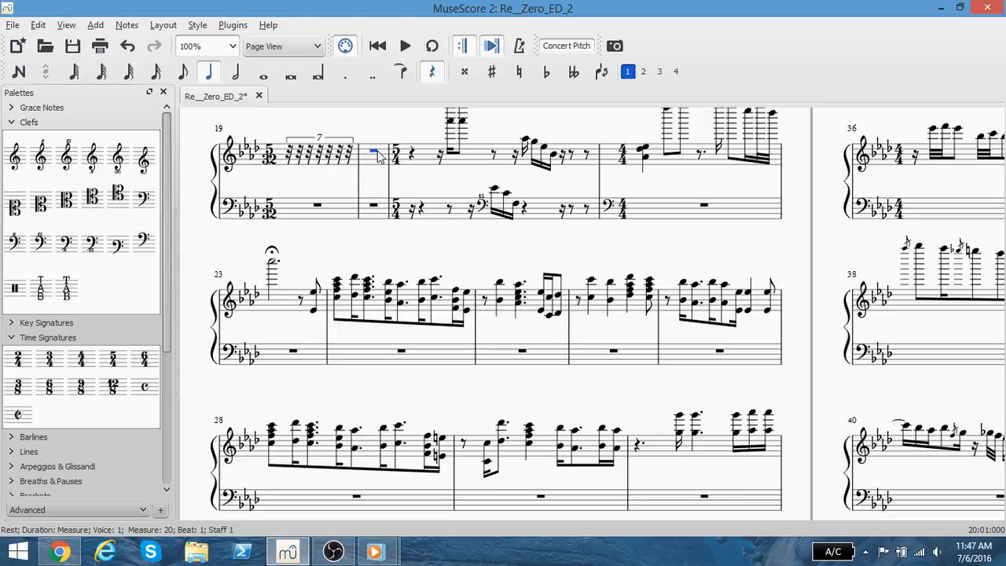
{"action": "key", "text": "ctrl+v"}
- Divide the bass staff's whole-measure rests in measures 19 and 20 into 32nd septuplets too, and save the score
{"action": "left_click", "coordinate": [322, 208]}
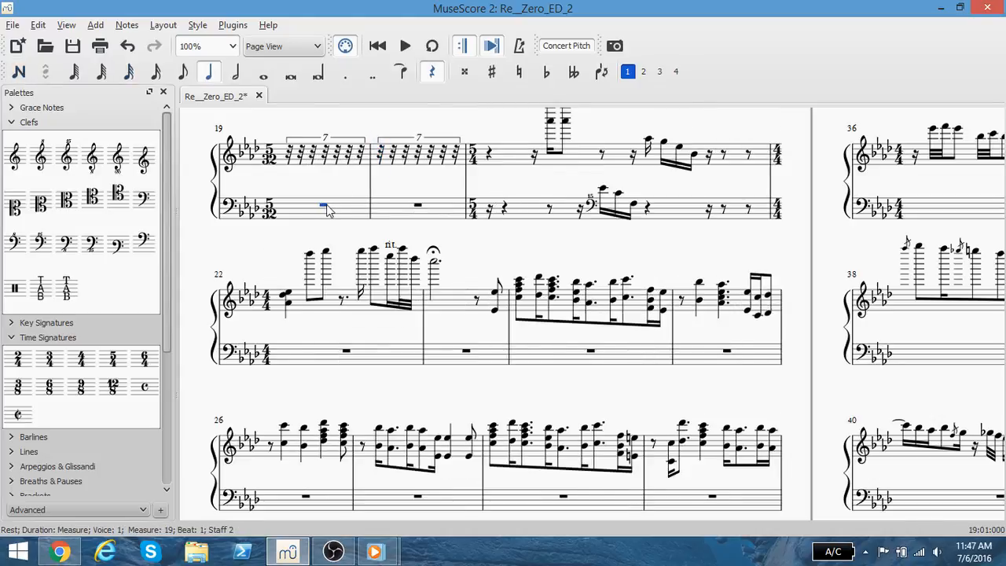
{"action": "key", "text": "ctrl+v"}
{"action": "key", "text": "n"}
{"action": "key", "text": "Escape"}
{"action": "left_click", "coordinate": [418, 206]}
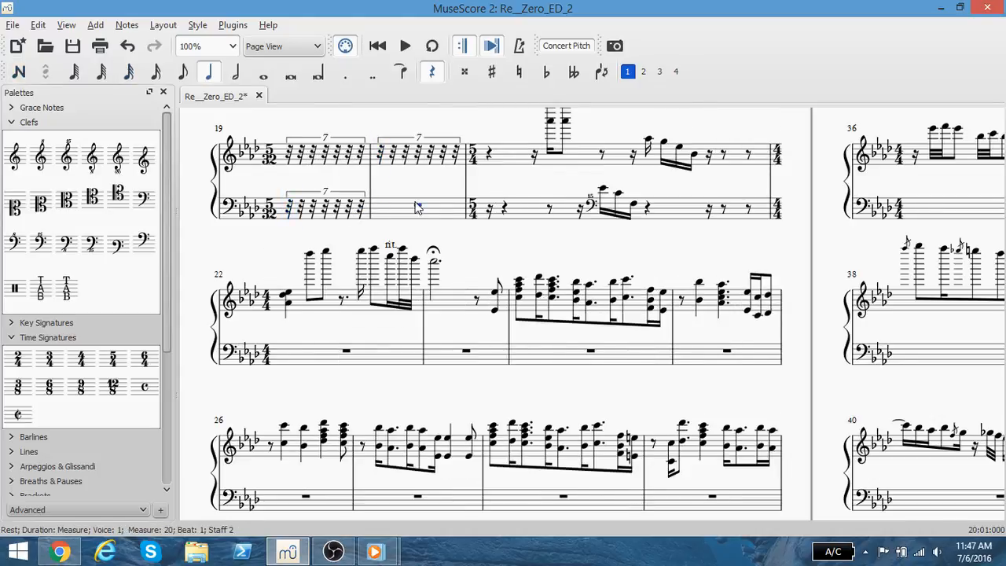
{"action": "key", "text": "ctrl+7"}
{"action": "key", "text": "Escape"}
{"action": "left_click", "coordinate": [482, 232]}
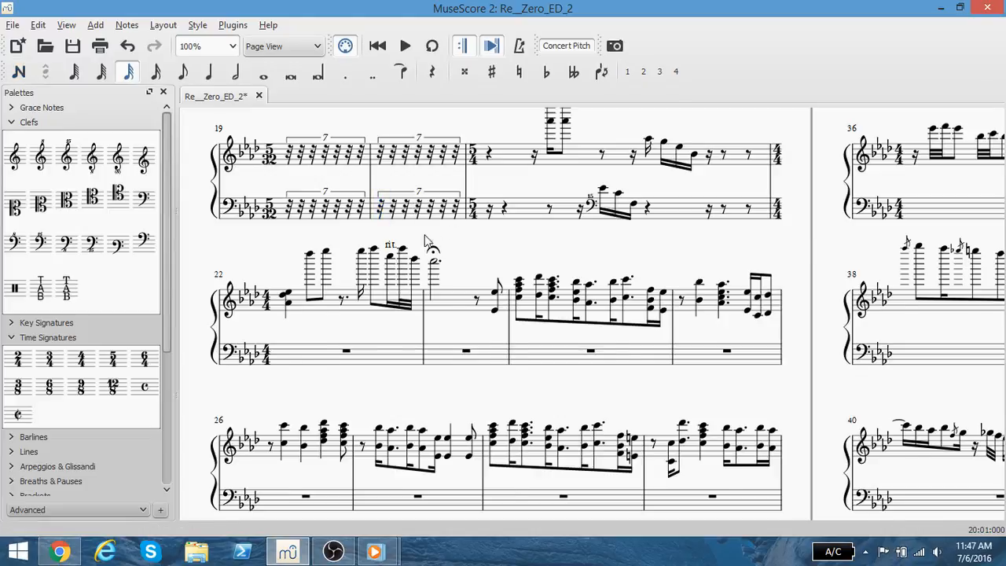
{"action": "scroll", "coordinate": [369, 238], "scroll_direction": "up", "scroll_amount": 4}
{"action": "left_click", "coordinate": [370, 238]}
{"action": "left_click_drag", "start_coordinate": [369, 238], "coordinate": [576, 76]}
{"action": "scroll", "coordinate": [452, 354], "scroll_direction": "down", "scroll_amount": 13}
{"action": "key", "text": "ctrl+s"}
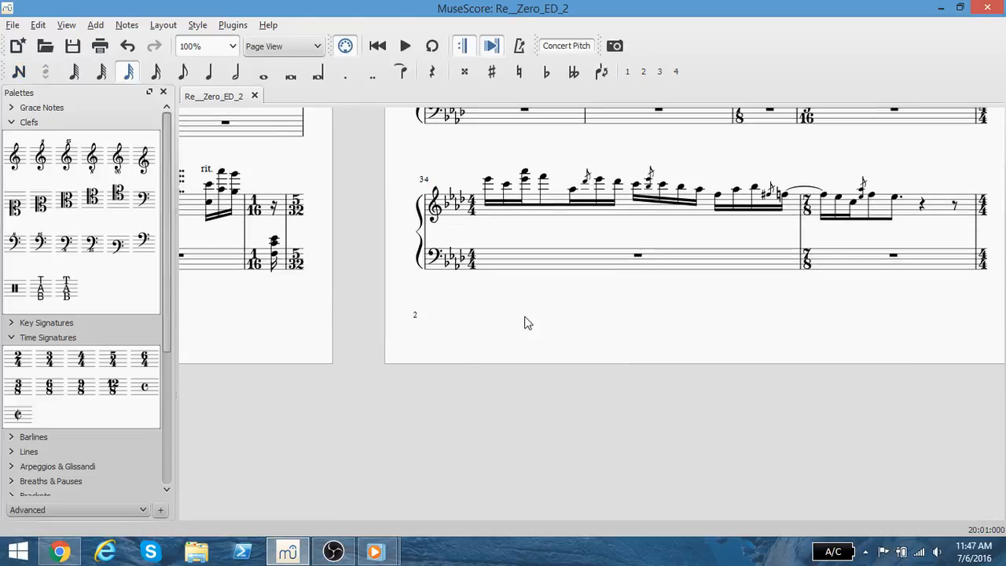
- Check the opening notes of the drafted run on the lower staff of measure 52
{"action": "left_click_drag", "start_coordinate": [529, 363], "coordinate": [126, 378]}
{"action": "left_click_drag", "start_coordinate": [629, 392], "coordinate": [107, 396]}
{"action": "left_click_drag", "start_coordinate": [675, 394], "coordinate": [80, 409]}
{"action": "scroll", "coordinate": [373, 365], "scroll_direction": "up", "scroll_amount": 6}
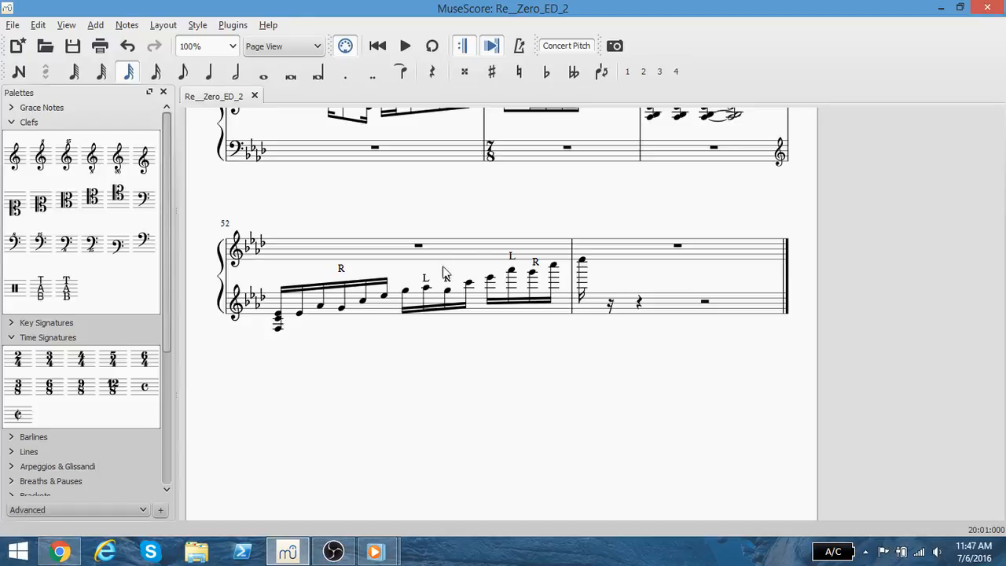
{"action": "left_click", "coordinate": [298, 315]}
{"action": "left_click", "coordinate": [325, 308]}
{"action": "left_click_drag", "start_coordinate": [315, 352], "coordinate": [565, 355]}
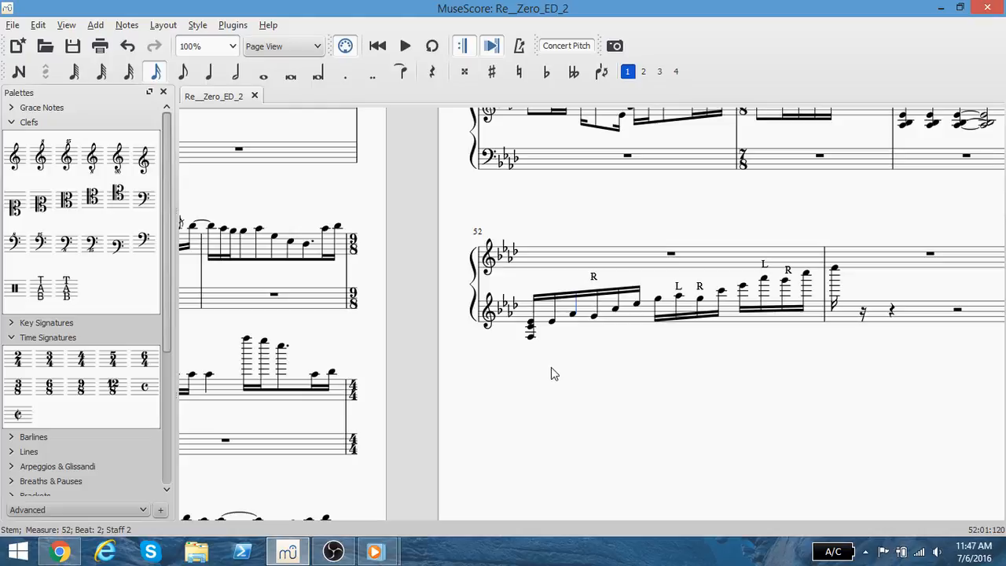
{"action": "left_click_drag", "start_coordinate": [506, 406], "coordinate": [913, 355]}
- Enter 32nd notes E-flat and A-flat in the first two places of measure 19's bass septuplet
{"action": "scroll", "coordinate": [418, 348], "scroll_direction": "up", "scroll_amount": 13}
{"action": "left_click_drag", "start_coordinate": [344, 335], "coordinate": [665, 275]}
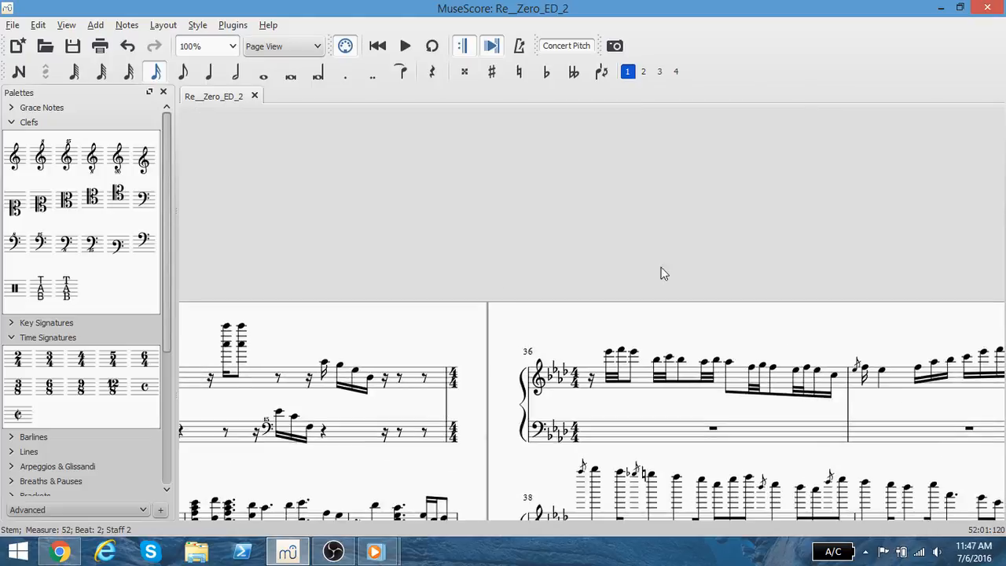
{"action": "scroll", "coordinate": [281, 323], "scroll_direction": "down", "scroll_amount": 6}
{"action": "scroll", "coordinate": [278, 318], "scroll_direction": "down", "scroll_amount": 1}
{"action": "scroll", "coordinate": [277, 324], "scroll_direction": "up", "scroll_amount": 2}
{"action": "scroll", "coordinate": [273, 131], "scroll_direction": "up", "scroll_amount": 2}
{"action": "left_click_drag", "start_coordinate": [308, 170], "coordinate": [783, 166]}
{"action": "scroll", "coordinate": [406, 265], "scroll_direction": "down", "scroll_amount": 5}
{"action": "scroll", "coordinate": [440, 236], "scroll_direction": "up", "scroll_amount": 4}
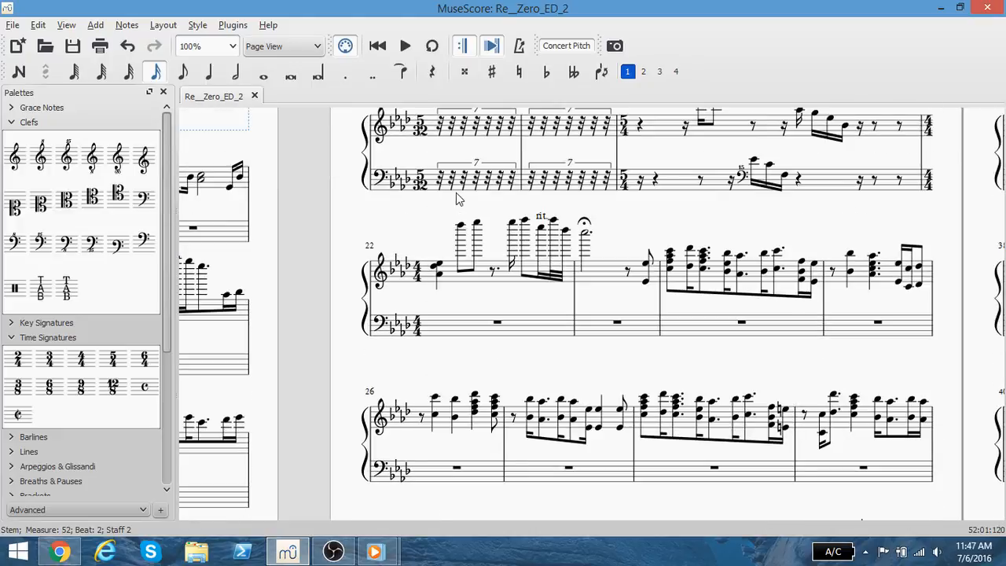
{"action": "left_click", "coordinate": [442, 181]}
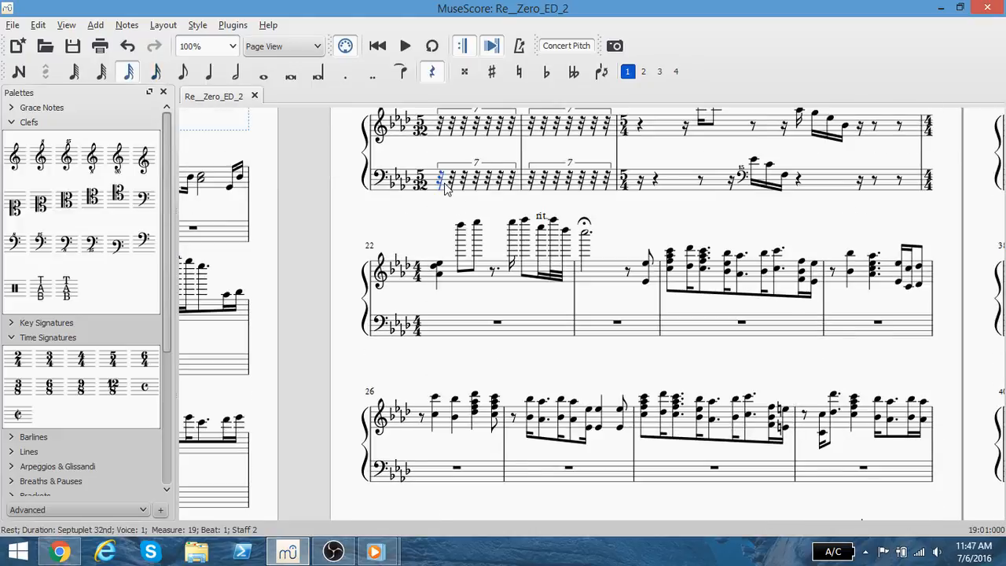
{"action": "key", "text": "n"}
{"action": "key", "text": "e"}
{"action": "key", "text": "a"}
{"action": "key", "text": "Escape"}
- Check the notes of measure 52's run from the first R mark to the start of the second beamed group
{"action": "scroll", "coordinate": [578, 252], "scroll_direction": "down", "scroll_amount": 11}
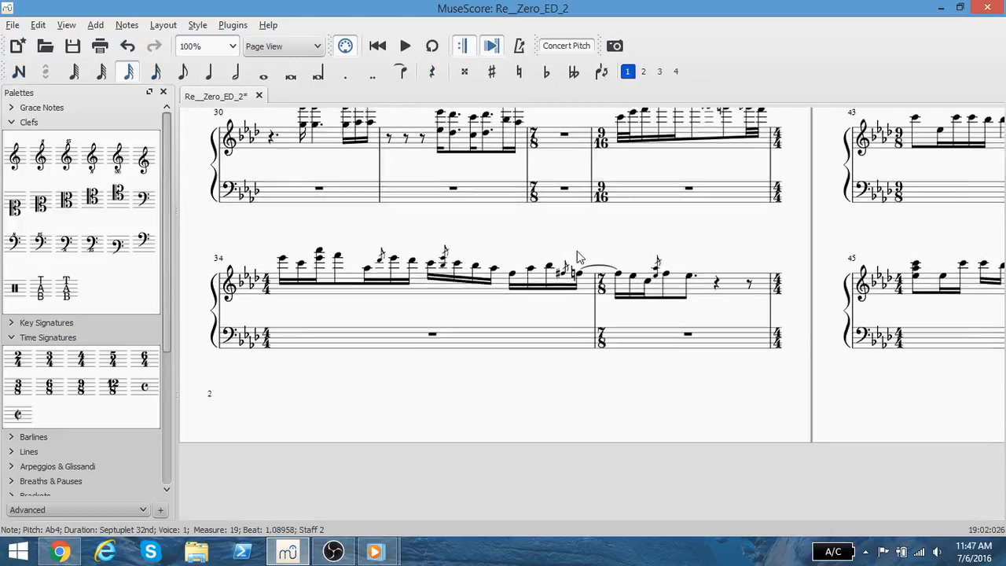
{"action": "scroll", "coordinate": [578, 253], "scroll_direction": "down", "scroll_amount": 5}
{"action": "left_click_drag", "start_coordinate": [671, 324], "coordinate": [243, 362]}
{"action": "left_click_drag", "start_coordinate": [855, 322], "coordinate": [155, 366]}
{"action": "scroll", "coordinate": [512, 293], "scroll_direction": "up", "scroll_amount": 9}
{"action": "scroll", "coordinate": [530, 306], "scroll_direction": "down", "scroll_amount": 1}
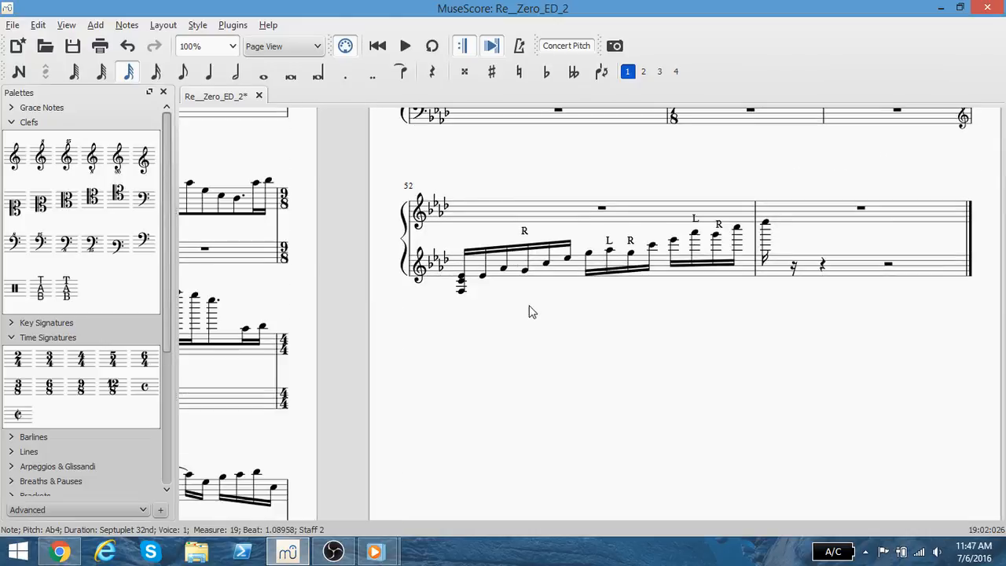
{"action": "left_click_drag", "start_coordinate": [521, 327], "coordinate": [548, 325]}
{"action": "left_click", "coordinate": [552, 270]}
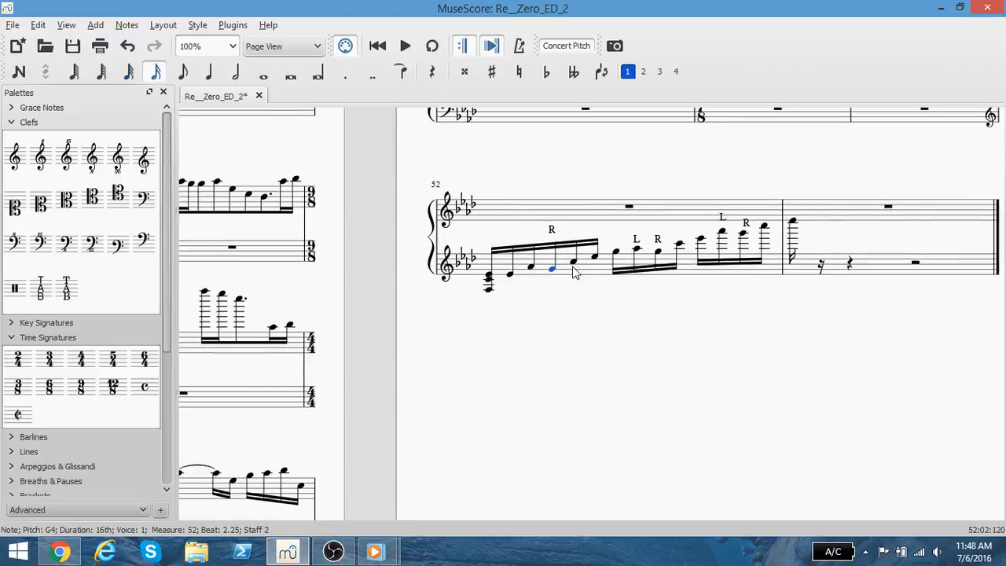
{"action": "left_click", "coordinate": [574, 262]}
{"action": "left_click", "coordinate": [604, 256]}
{"action": "left_click", "coordinate": [613, 254]}
- Enter 32nd notes G, C, E-flat and G in the third to sixth places of measure 19's treble septuplet
{"action": "left_click_drag", "start_coordinate": [714, 313], "coordinate": [995, 319]}
{"action": "scroll", "coordinate": [305, 310], "scroll_direction": "up", "scroll_amount": 7}
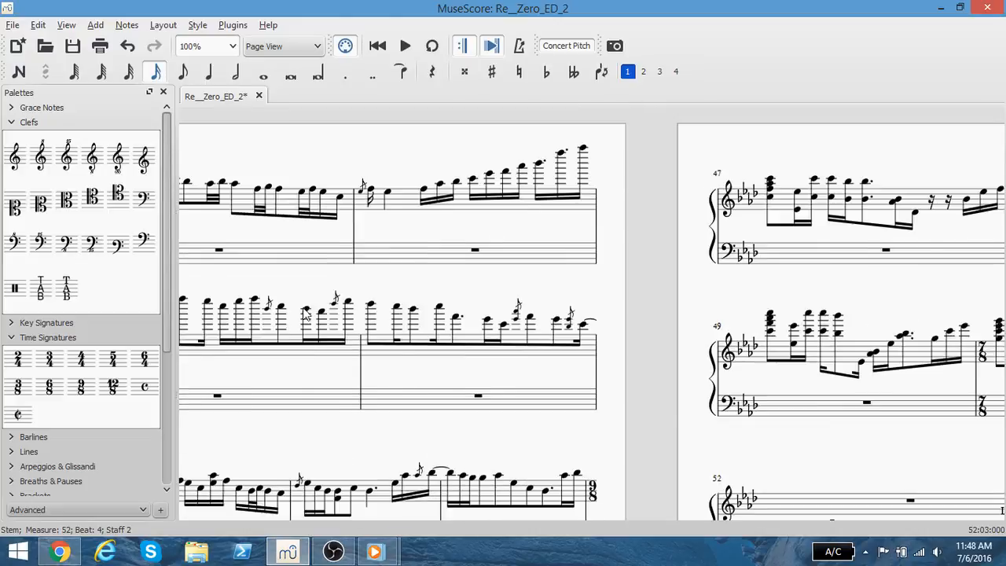
{"action": "scroll", "coordinate": [305, 312], "scroll_direction": "up", "scroll_amount": 7}
{"action": "left_click_drag", "start_coordinate": [484, 254], "coordinate": [992, 248]}
{"action": "left_click_drag", "start_coordinate": [622, 267], "coordinate": [886, 236]}
{"action": "scroll", "coordinate": [304, 333], "scroll_direction": "down", "scroll_amount": 3}
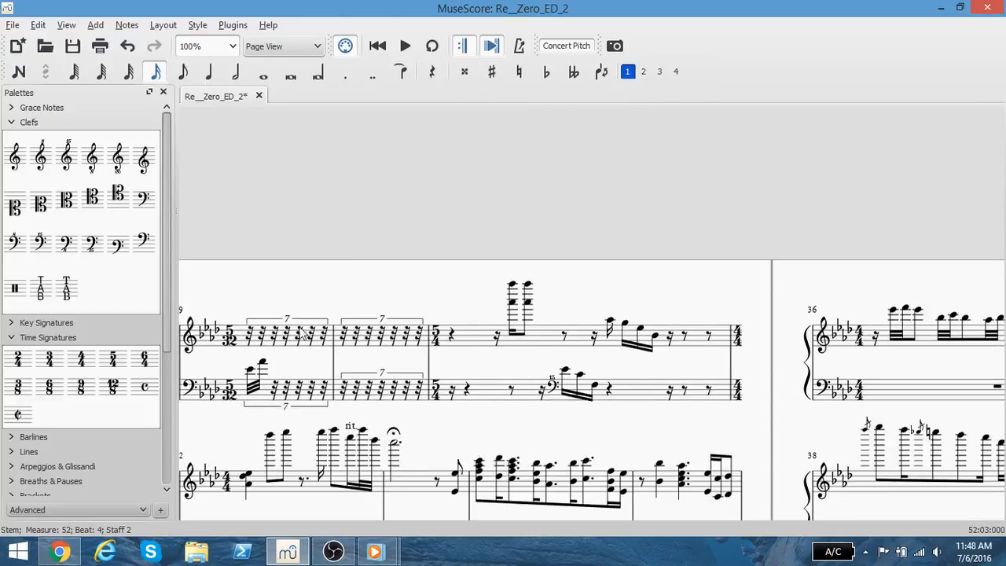
{"action": "left_click", "coordinate": [275, 338]}
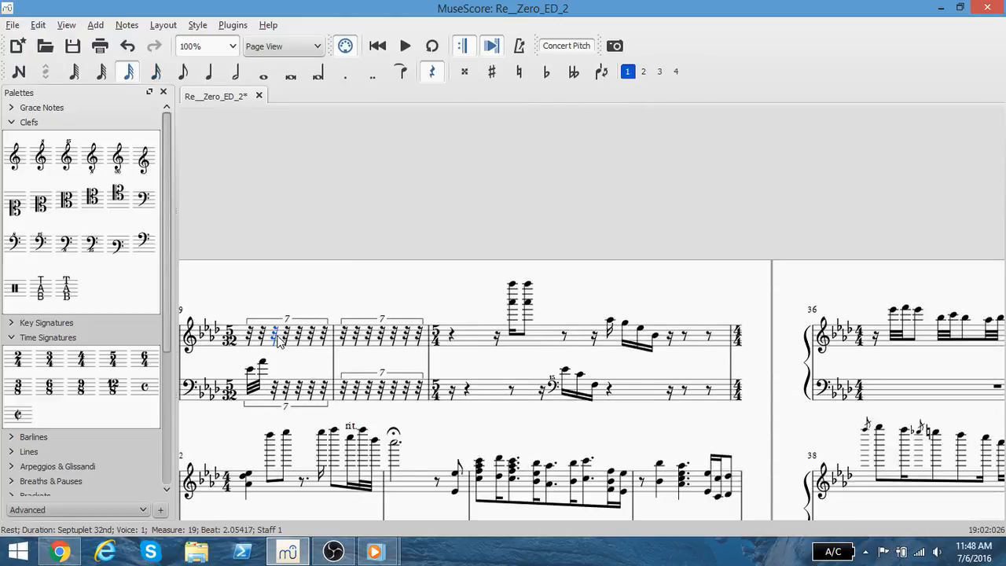
{"action": "key", "text": "n"}
{"action": "key", "text": "g"}
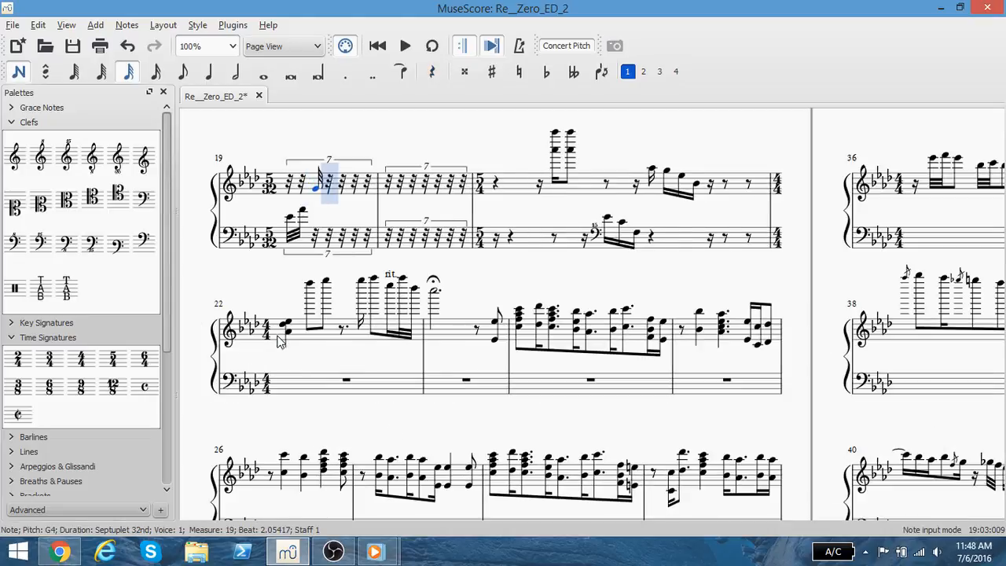
{"action": "key", "text": "c"}
{"action": "key", "text": "e"}
{"action": "key", "text": "g"}
{"action": "key", "text": "Escape"}
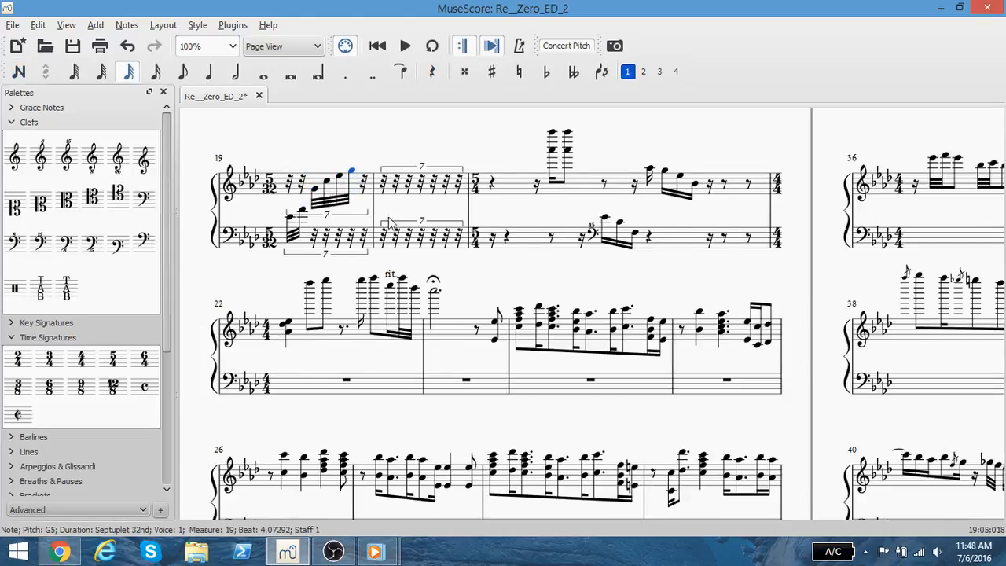
- Check the note marked L in the second beamed group of measure 52's run
{"action": "left_click", "coordinate": [426, 151]}
{"action": "scroll", "coordinate": [607, 222], "scroll_direction": "down", "scroll_amount": 17}
{"action": "left_click_drag", "start_coordinate": [748, 328], "coordinate": [291, 358]}
{"action": "left_click_drag", "start_coordinate": [755, 331], "coordinate": [236, 382]}
{"action": "left_click_drag", "start_coordinate": [880, 339], "coordinate": [490, 404]}
{"action": "left_click_drag", "start_coordinate": [351, 342], "coordinate": [393, 336]}
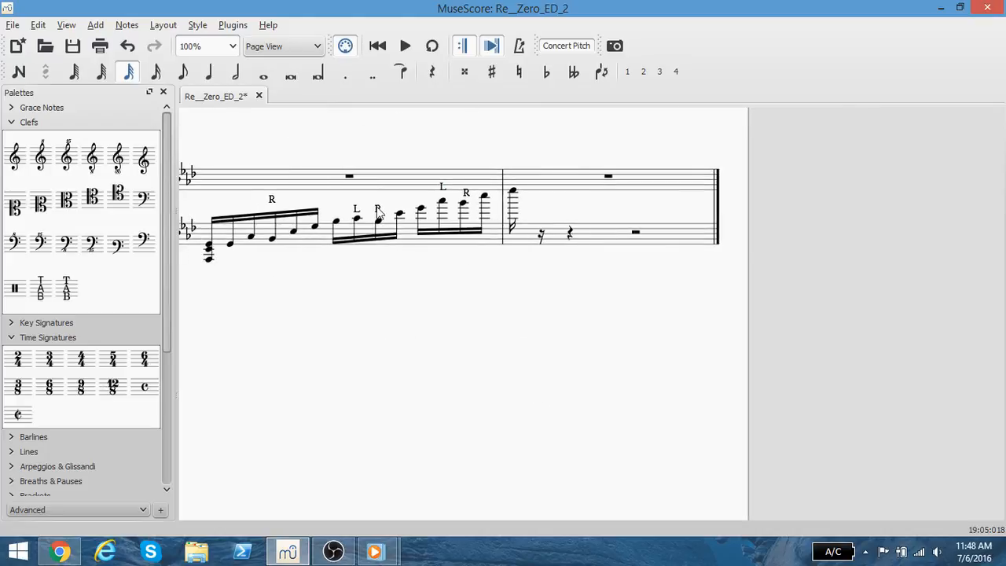
{"action": "left_click", "coordinate": [357, 221]}
- Enter A-flat 5 in the last place of measure 19's bass septuplet, and put a 15ma alta bass clef before it
{"action": "left_click_drag", "start_coordinate": [216, 332], "coordinate": [872, 338]}
{"action": "left_click_drag", "start_coordinate": [224, 205], "coordinate": [904, 389]}
{"action": "left_click_drag", "start_coordinate": [265, 244], "coordinate": [902, 246]}
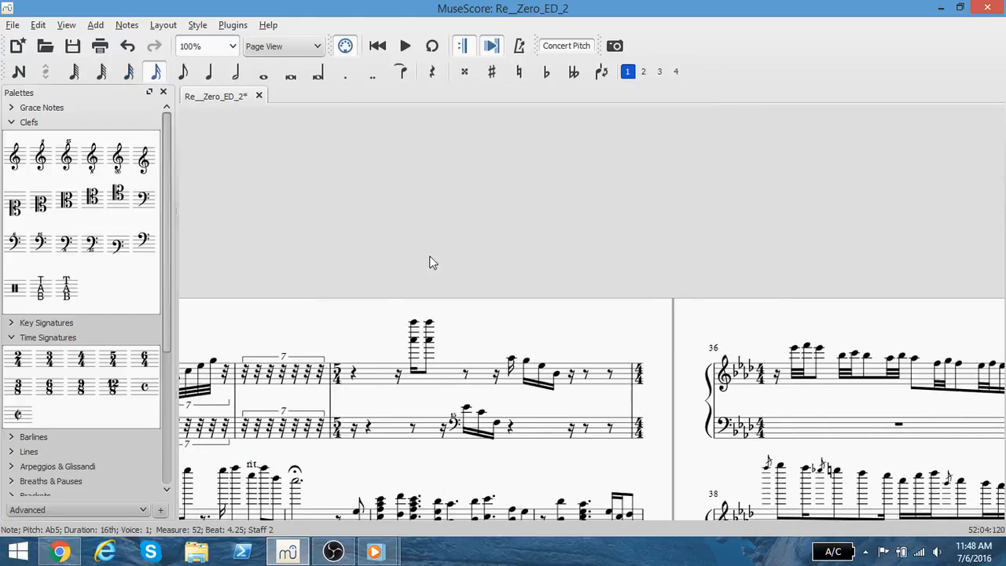
{"action": "left_click_drag", "start_coordinate": [429, 255], "coordinate": [748, 232]}
{"action": "left_click", "coordinate": [545, 406]}
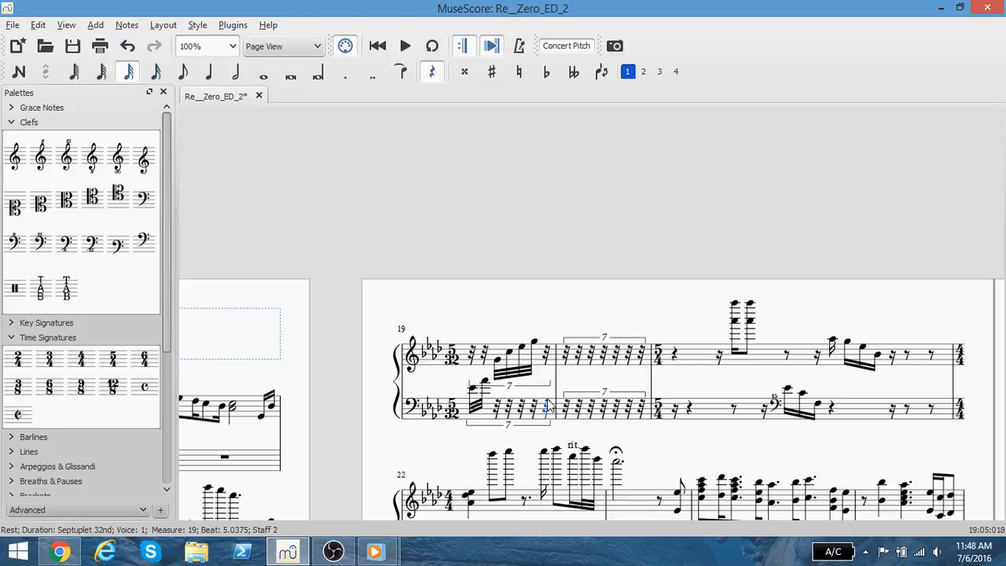
{"action": "key", "text": "ctrl+v"}
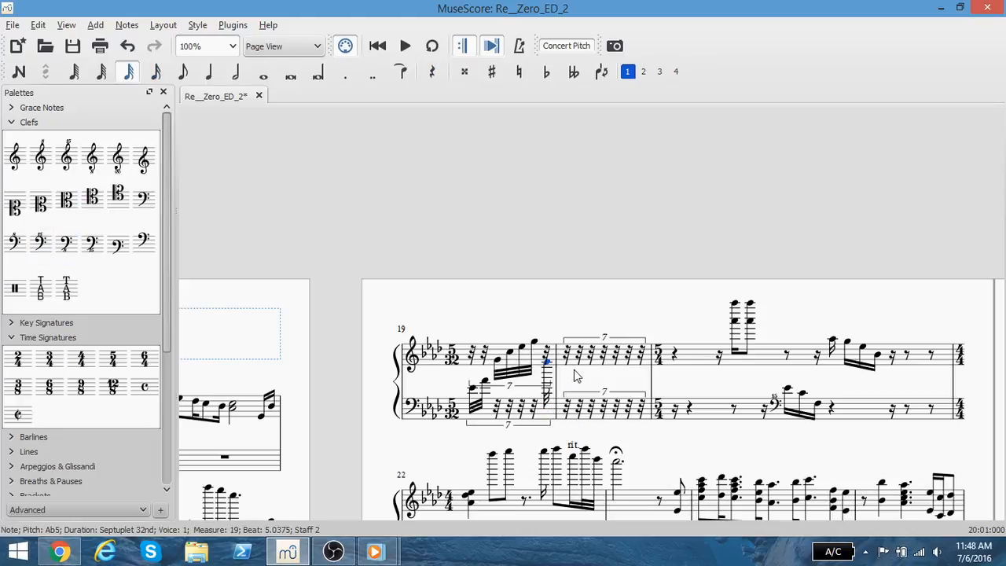
{"action": "left_click_drag", "start_coordinate": [40, 242], "coordinate": [550, 362]}
- Check the notes of measure 52's run from the first L mark through the R mark after it
{"action": "left_click_drag", "start_coordinate": [751, 265], "coordinate": [94, 235]}
{"action": "scroll", "coordinate": [561, 261], "scroll_direction": "down", "scroll_amount": 20}
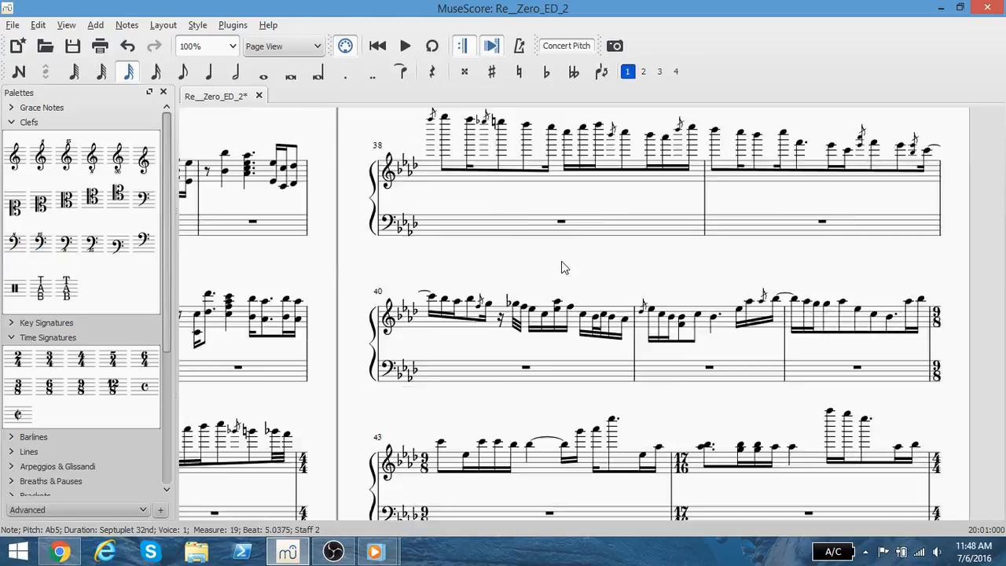
{"action": "left_click_drag", "start_coordinate": [759, 320], "coordinate": [315, 348]}
{"action": "left_click_drag", "start_coordinate": [708, 359], "coordinate": [111, 409]}
{"action": "scroll", "coordinate": [347, 362], "scroll_direction": "up", "scroll_amount": 8}
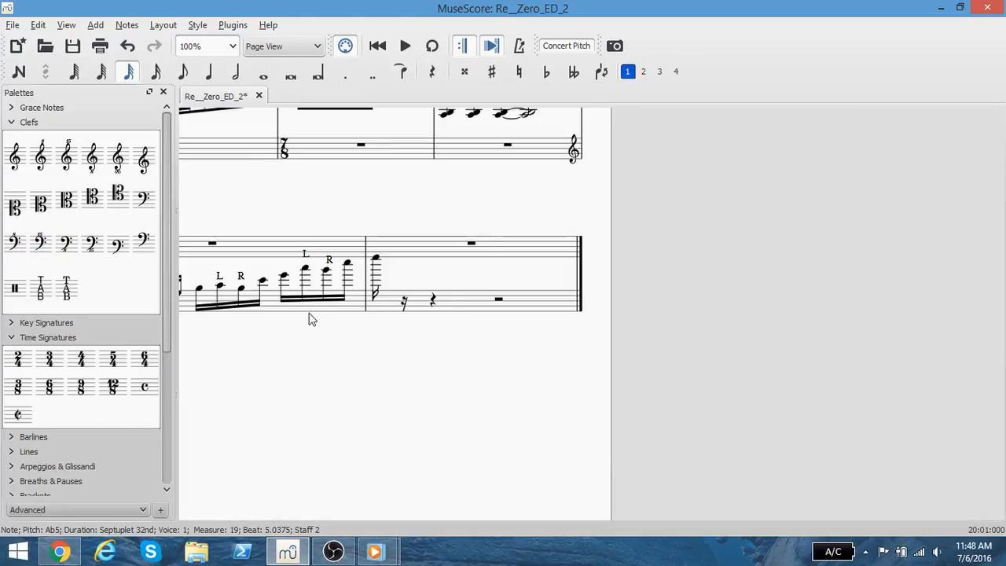
{"action": "left_click_drag", "start_coordinate": [313, 361], "coordinate": [497, 359]}
{"action": "left_click", "coordinate": [410, 297]}
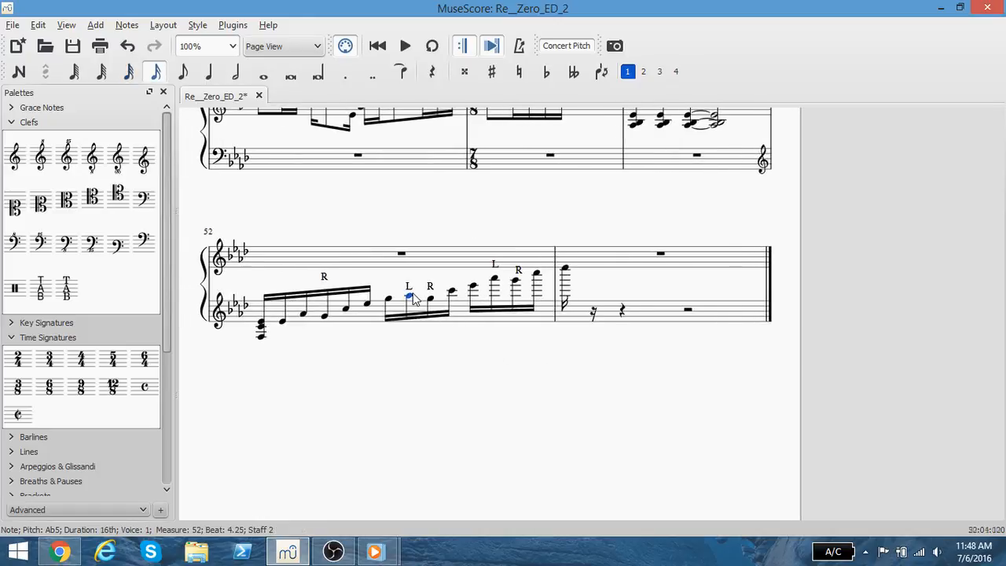
{"action": "left_click", "coordinate": [434, 301]}
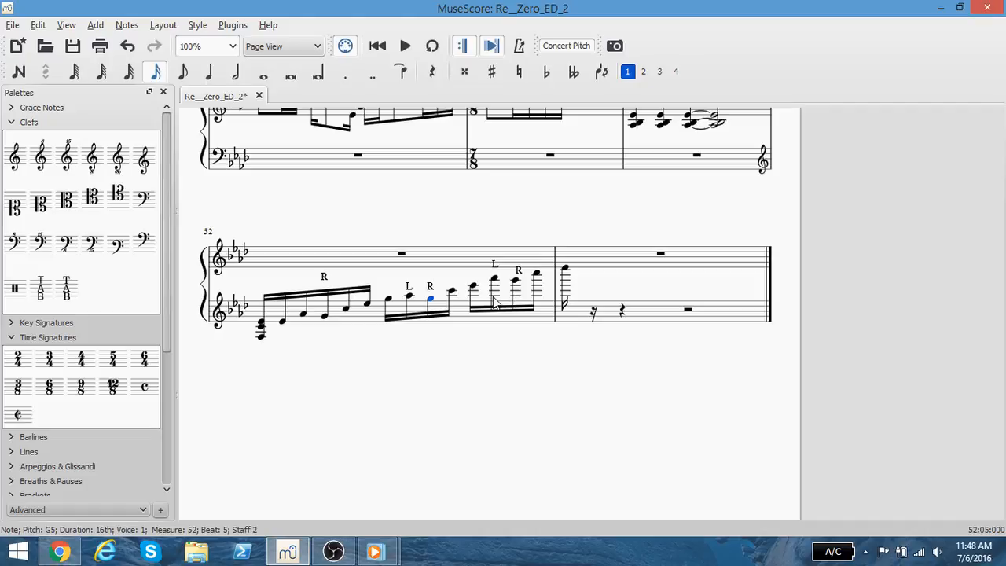
- Enter 32nd notes G, C and E-flat in the first three places of measure 20's treble septuplet
{"action": "scroll", "coordinate": [370, 415], "scroll_direction": "up", "scroll_amount": 7}
{"action": "left_click_drag", "start_coordinate": [354, 346], "coordinate": [711, 334]}
{"action": "scroll", "coordinate": [409, 325], "scroll_direction": "up", "scroll_amount": 6}
{"action": "left_click_drag", "start_coordinate": [389, 288], "coordinate": [700, 276]}
{"action": "left_click_drag", "start_coordinate": [427, 277], "coordinate": [617, 272]}
{"action": "scroll", "coordinate": [367, 265], "scroll_direction": "down", "scroll_amount": 7}
{"action": "left_click_drag", "start_coordinate": [261, 143], "coordinate": [745, 155]}
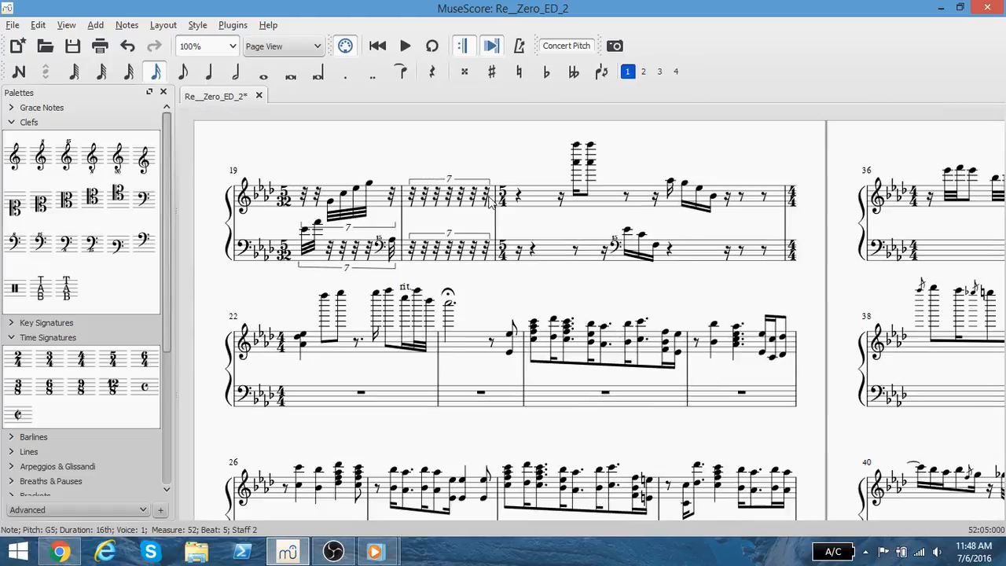
{"action": "left_click", "coordinate": [419, 201]}
{"action": "key", "text": "n"}
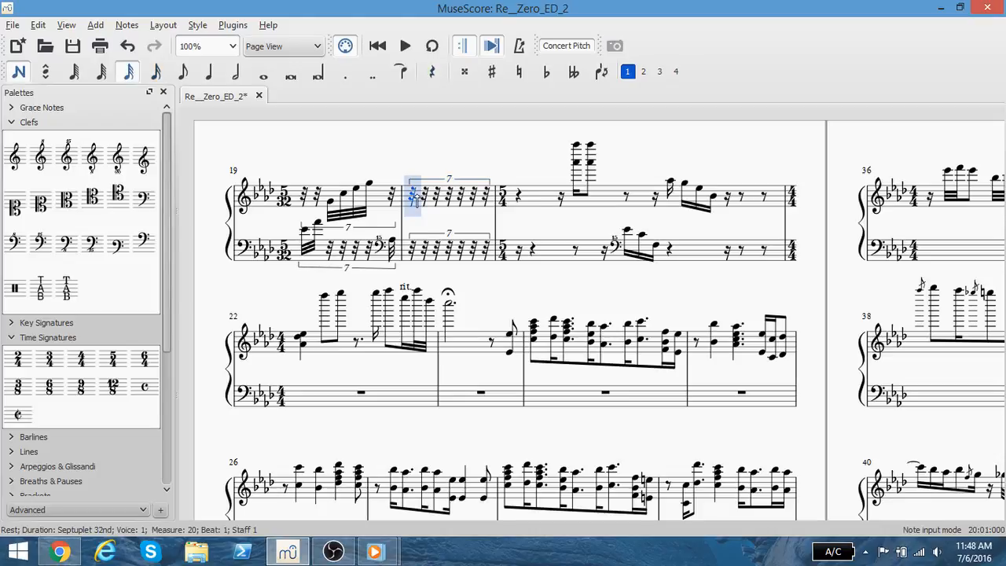
{"action": "key", "text": "g"}
{"action": "key", "text": "c"}
{"action": "key", "text": "e"}
{"action": "key", "text": "Escape"}
- Enter A-flat 6 in the fourth place of measure 20's bass septuplet
{"action": "left_click", "coordinate": [451, 249]}
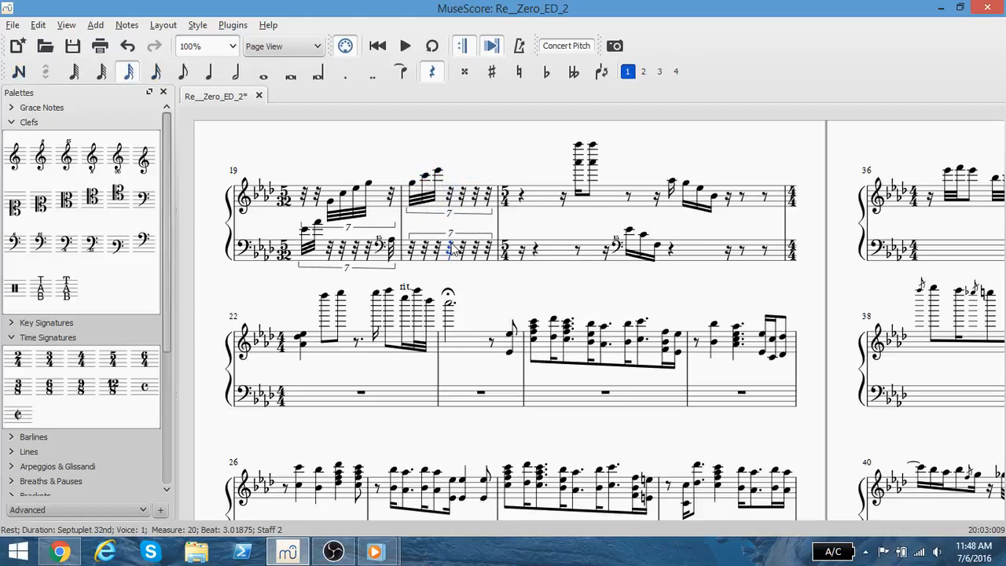
{"action": "key", "text": "n"}
{"action": "key", "text": "a"}
{"action": "key", "text": "Escape"}
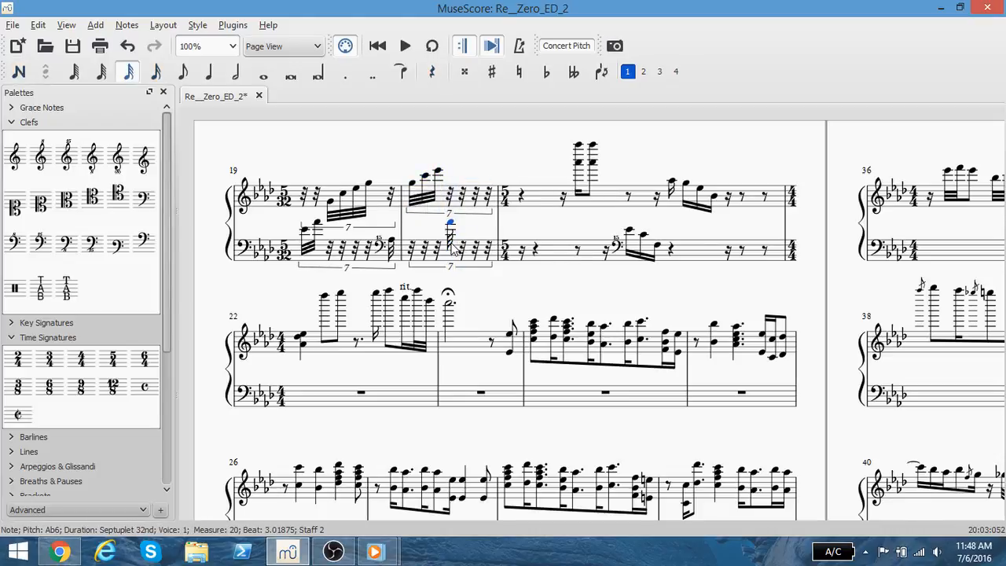
{"action": "left_click", "coordinate": [438, 171]}
{"action": "left_click", "coordinate": [451, 225]}
{"action": "scroll", "coordinate": [471, 251], "scroll_direction": "down", "scroll_amount": 15}
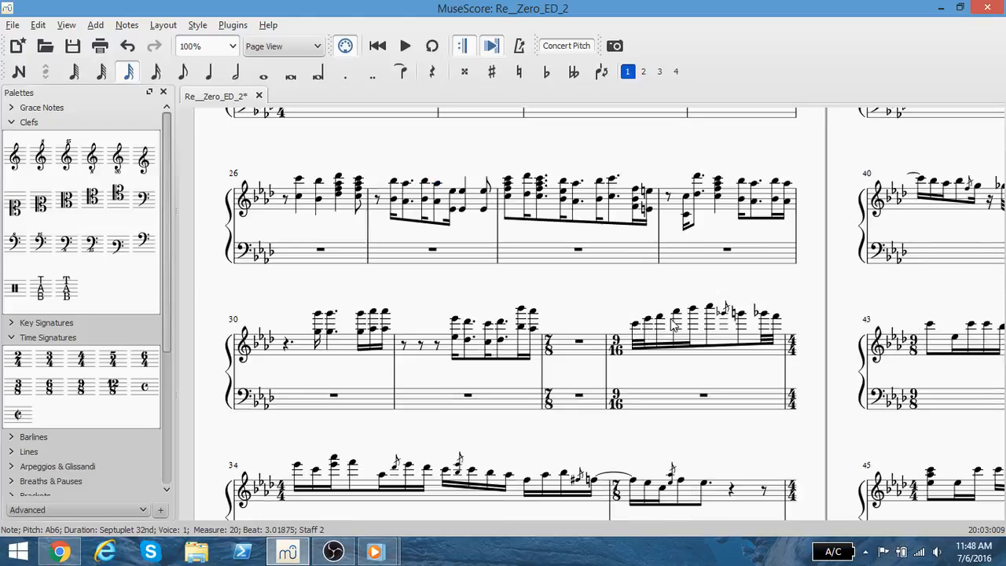
- Check the remaining notes of measure 52's run, through the last L and R marks to measure 53's first note
{"action": "scroll", "coordinate": [509, 413], "scroll_direction": "up", "scroll_amount": 10}
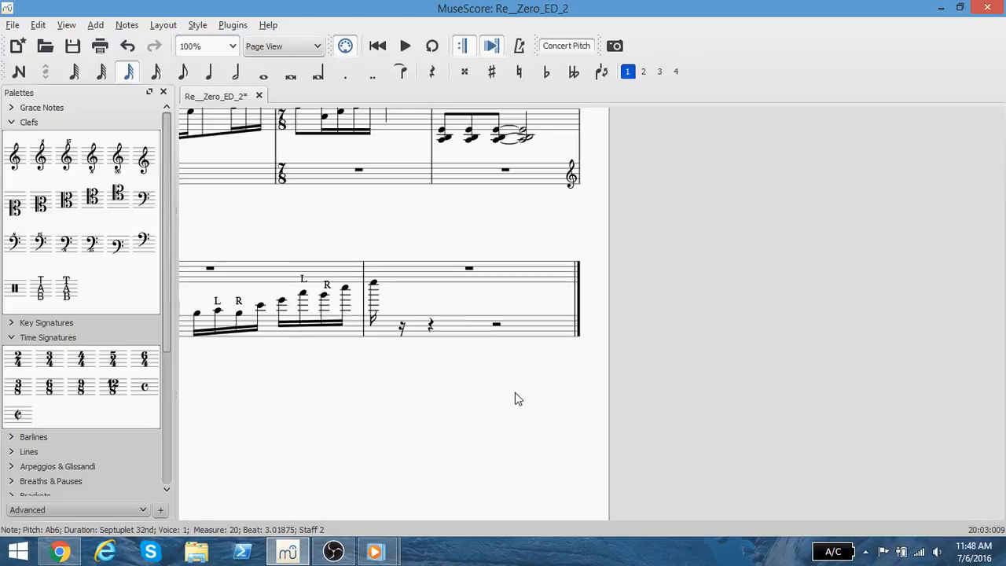
{"action": "left_click", "coordinate": [261, 305]}
{"action": "left_click", "coordinate": [282, 302]}
{"action": "left_click", "coordinate": [304, 294]}
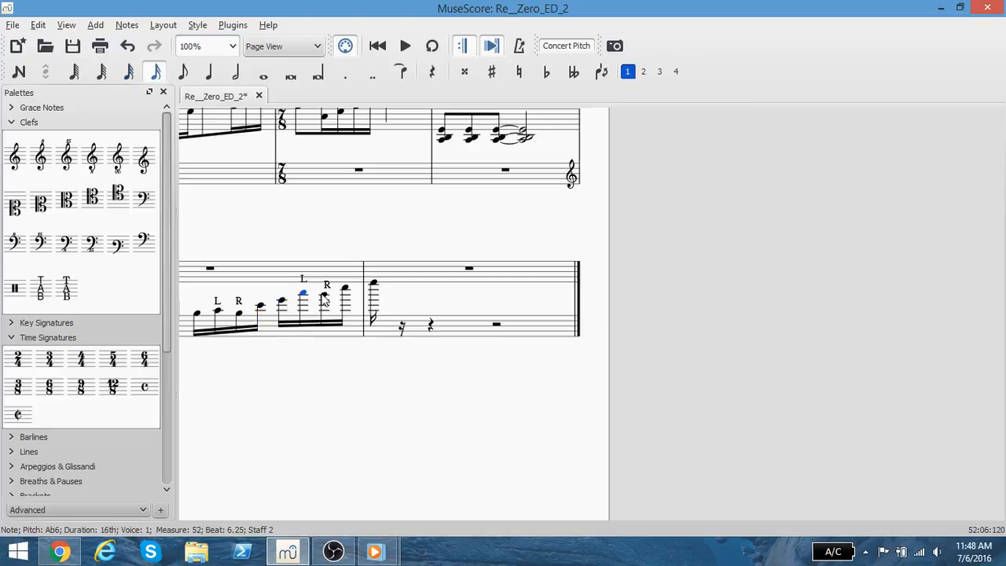
{"action": "left_click", "coordinate": [323, 295]}
{"action": "left_click", "coordinate": [345, 288]}
{"action": "left_click", "coordinate": [370, 287]}
- Enter 32nd notes G, C and E-flat in the last three places of measure 20's treble septuplet, and save the score
{"action": "left_click_drag", "start_coordinate": [268, 423], "coordinate": [710, 389]}
{"action": "scroll", "coordinate": [375, 401], "scroll_direction": "up", "scroll_amount": 13}
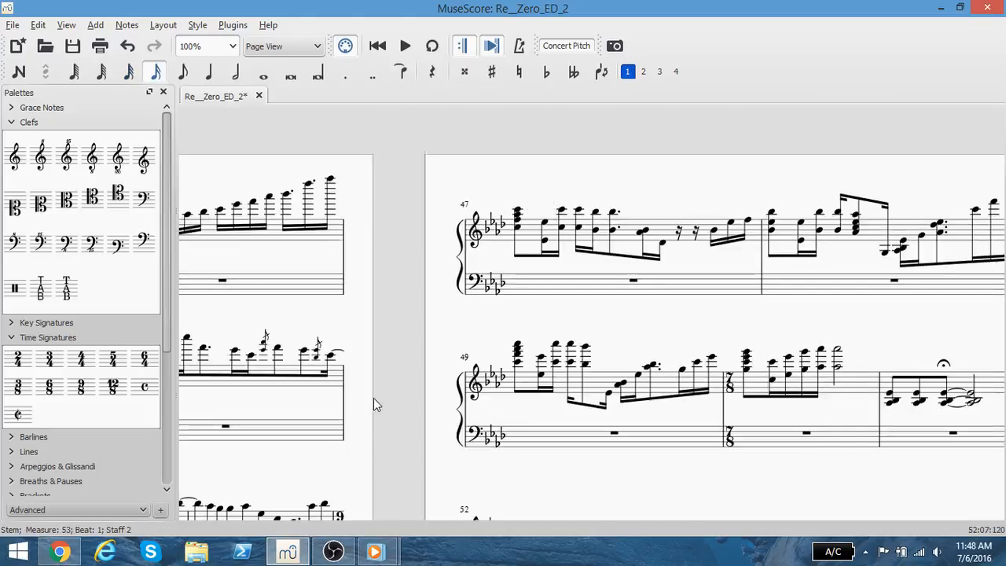
{"action": "left_click_drag", "start_coordinate": [402, 331], "coordinate": [890, 296]}
{"action": "left_click_drag", "start_coordinate": [496, 300], "coordinate": [798, 247]}
{"action": "left_click_drag", "start_coordinate": [454, 252], "coordinate": [596, 234]}
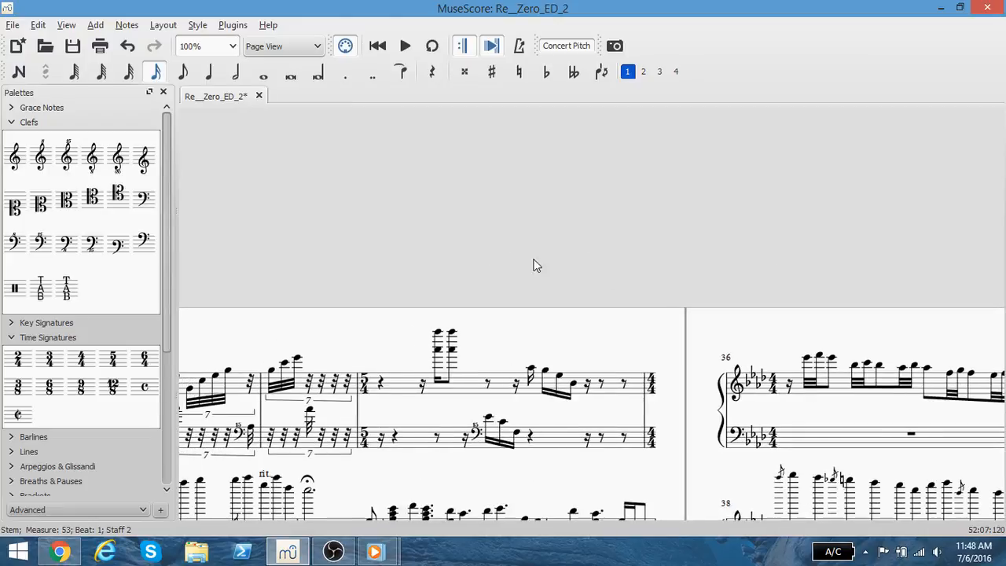
{"action": "left_click_drag", "start_coordinate": [445, 280], "coordinate": [578, 262]}
{"action": "left_click", "coordinate": [455, 372]}
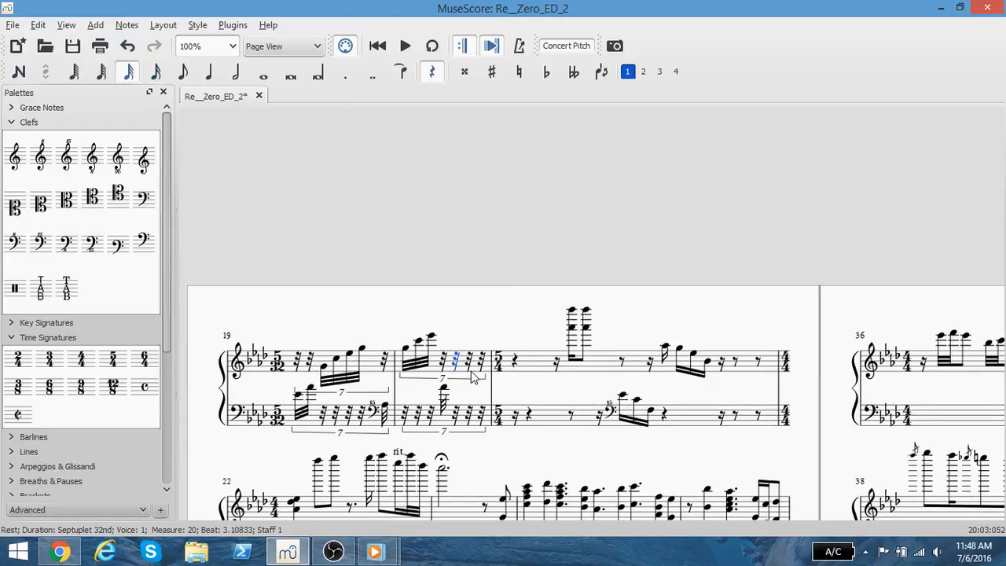
{"action": "key", "text": "n"}
{"action": "key", "text": "g"}
{"action": "key", "text": "c"}
{"action": "key", "text": "e"}
{"action": "key", "text": "Escape"}
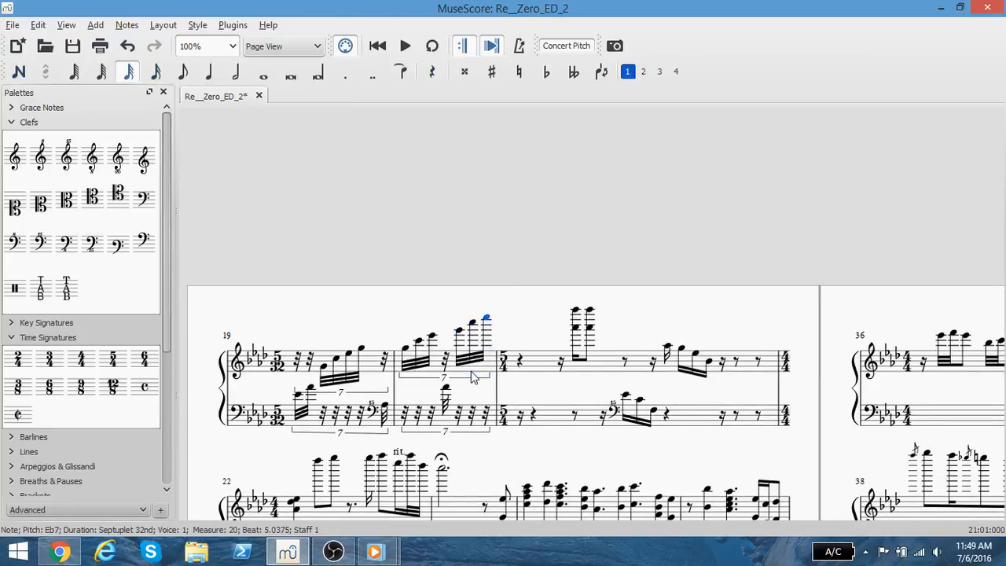
{"action": "left_click_drag", "start_coordinate": [422, 249], "coordinate": [507, 214]}
{"action": "key", "text": "ctrl+s"}
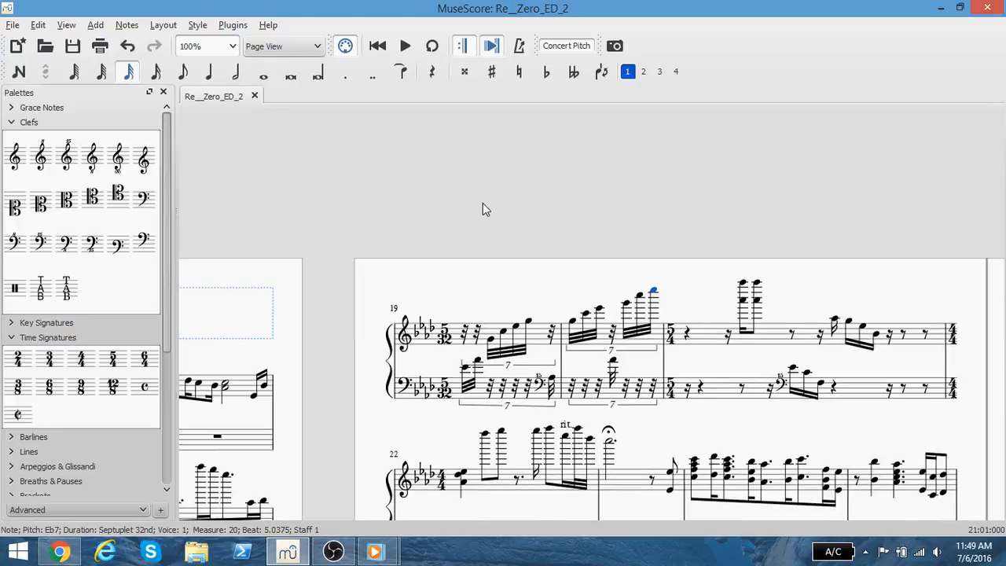
- Switch to the Re-Zero ED 2 unedited video in Windows Media Player and play a moment from about 0:53
{"action": "scroll", "coordinate": [448, 296], "scroll_direction": "down", "scroll_amount": 20}
{"action": "left_click_drag", "start_coordinate": [350, 347], "coordinate": [407, 353]}
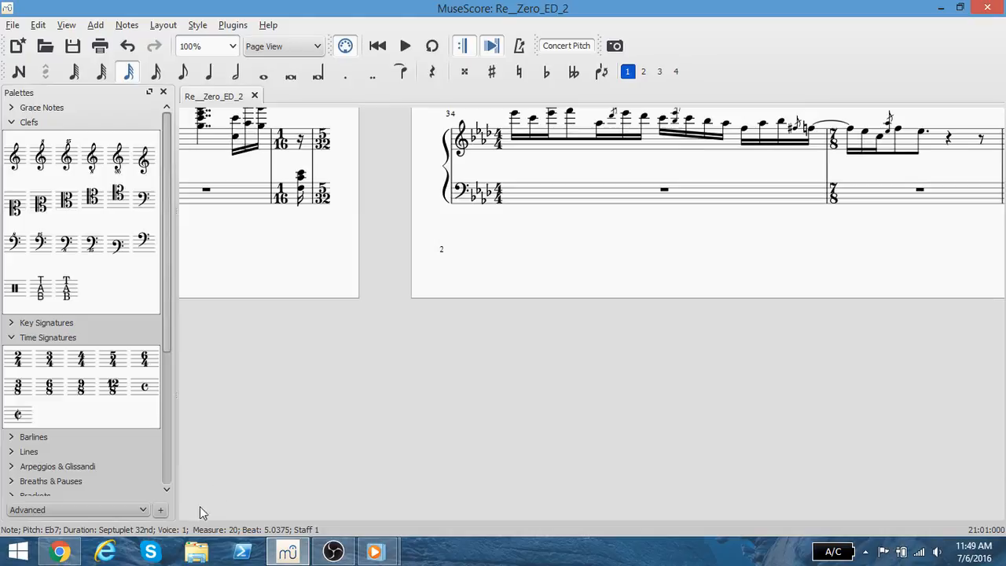
{"action": "left_click", "coordinate": [197, 554]}
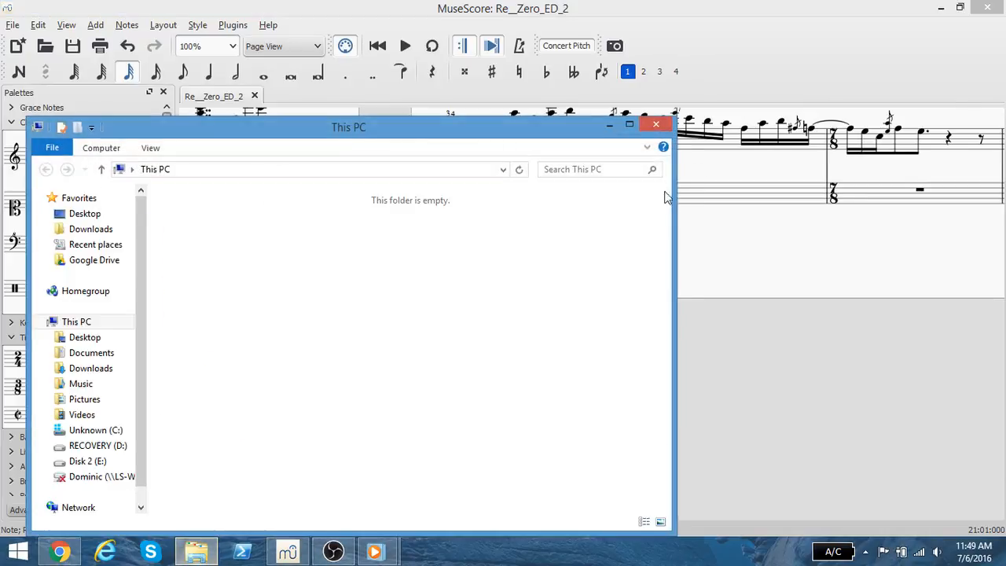
{"action": "left_click", "coordinate": [665, 126]}
{"action": "mouse_move", "coordinate": [375, 552]}
{"action": "left_click", "coordinate": [242, 494]}
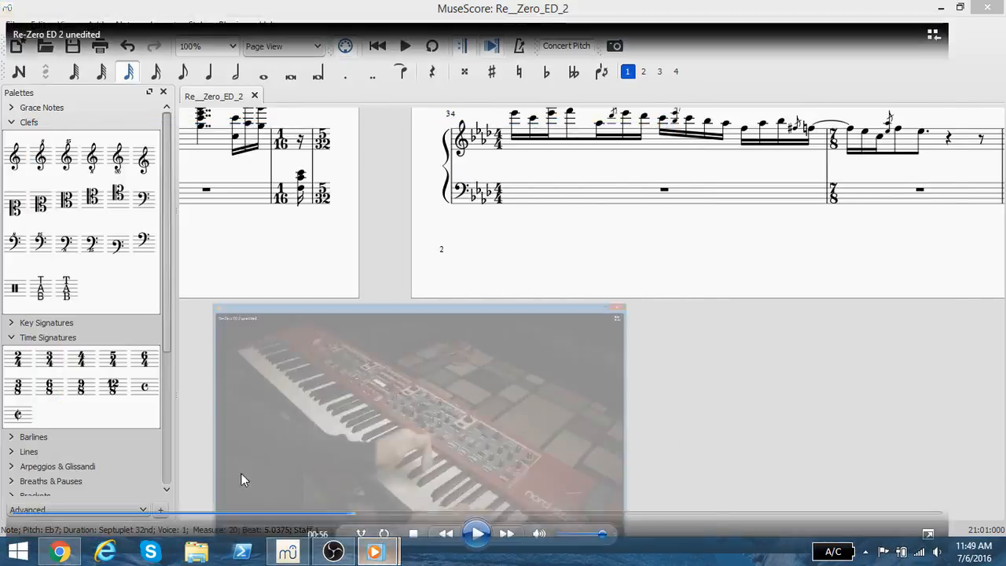
{"action": "left_click", "coordinate": [478, 534]}
{"action": "left_click", "coordinate": [339, 512]}
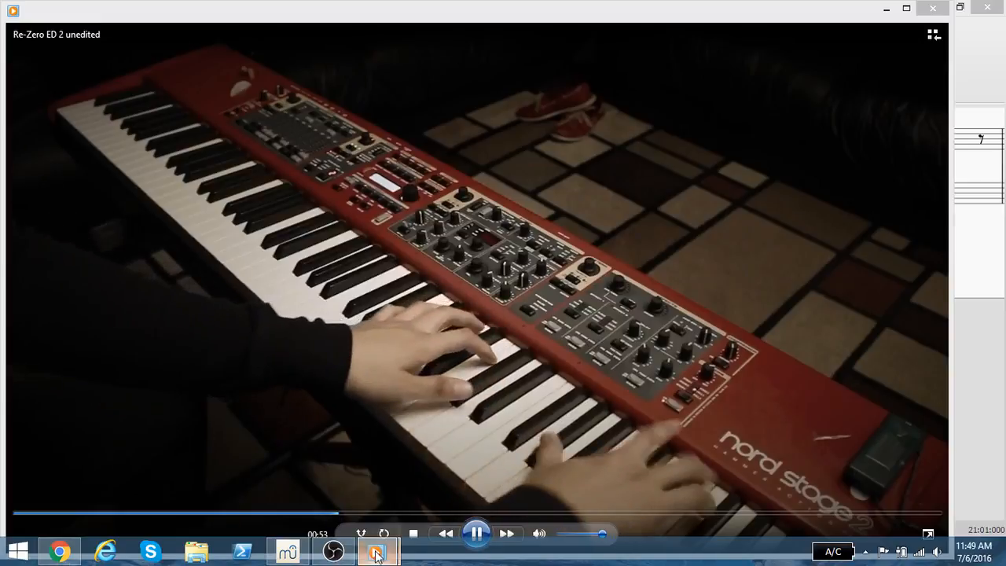
{"action": "left_click", "coordinate": [475, 535]}
- Set the video's play speed to 1.0 and replay the passage from slightly before 0:53, stopping at about 0:56
{"action": "left_click", "coordinate": [375, 552]}
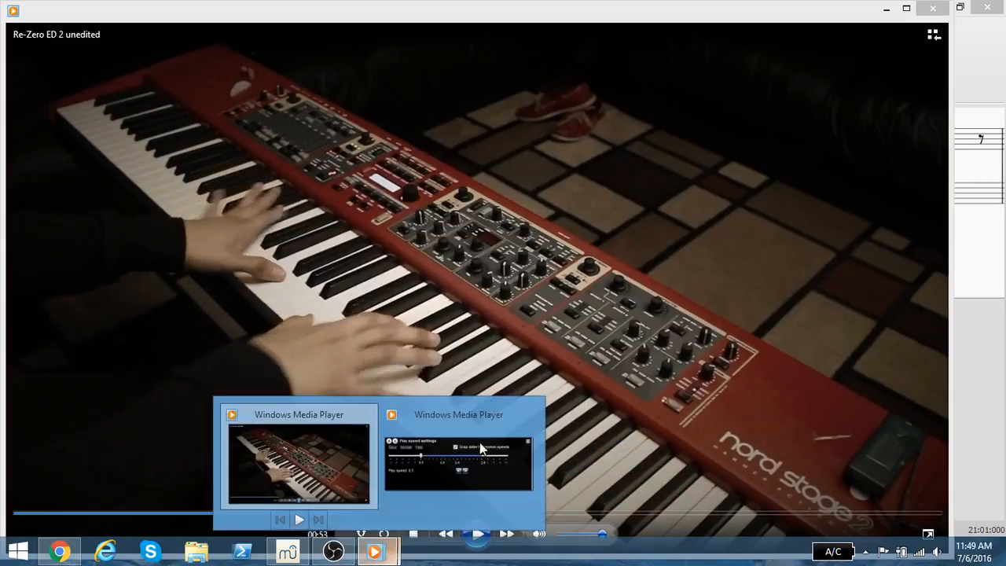
{"action": "left_click", "coordinate": [481, 445]}
{"action": "left_click", "coordinate": [132, 49]}
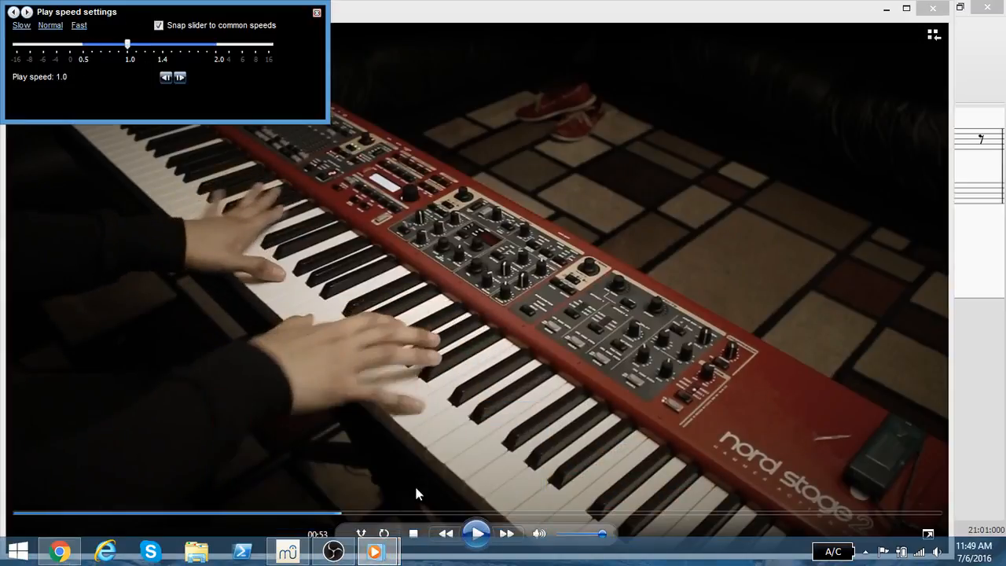
{"action": "left_click", "coordinate": [327, 512]}
{"action": "left_click", "coordinate": [476, 534]}
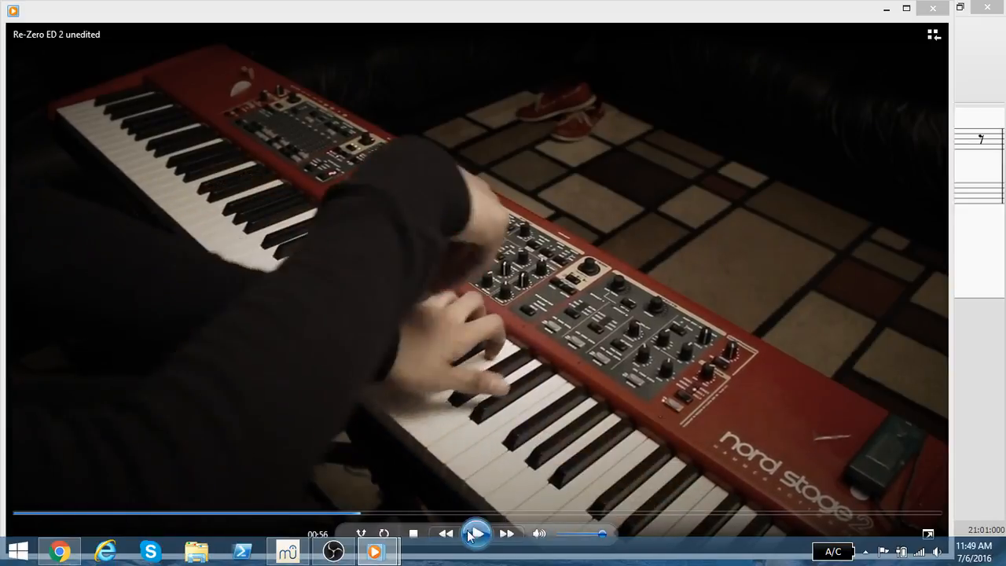
{"action": "left_click", "coordinate": [475, 534]}
- Switch back to MuseScore and play the score from measure 18 into measure 21 for comparison
{"action": "left_click", "coordinate": [289, 553]}
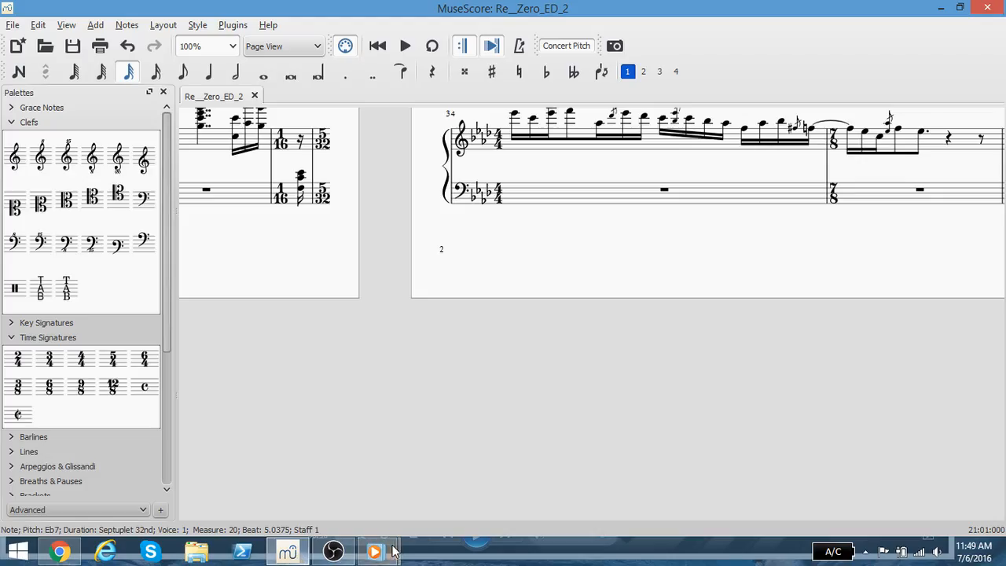
{"action": "scroll", "coordinate": [352, 369], "scroll_direction": "up", "scroll_amount": 3}
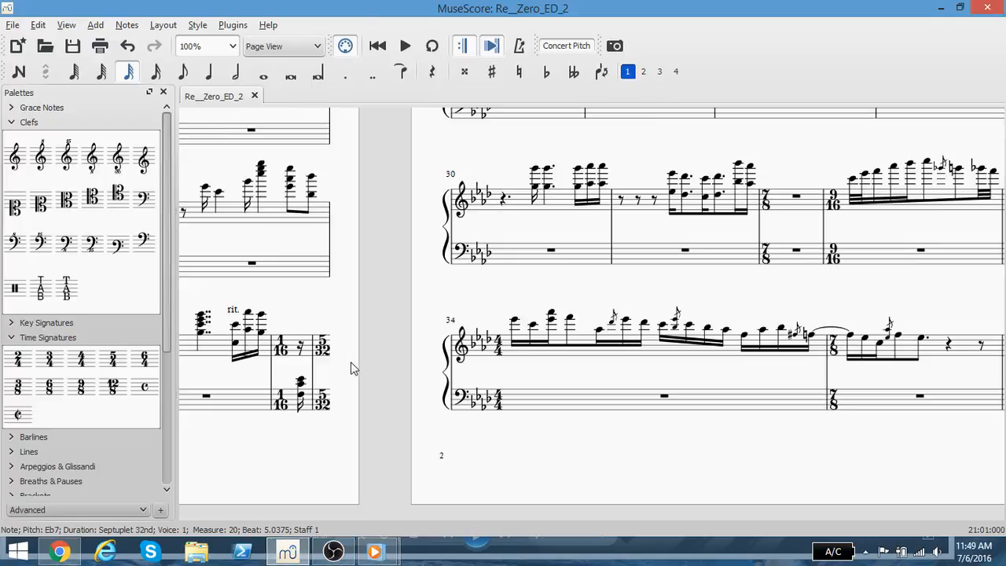
{"action": "left_click", "coordinate": [406, 46]}
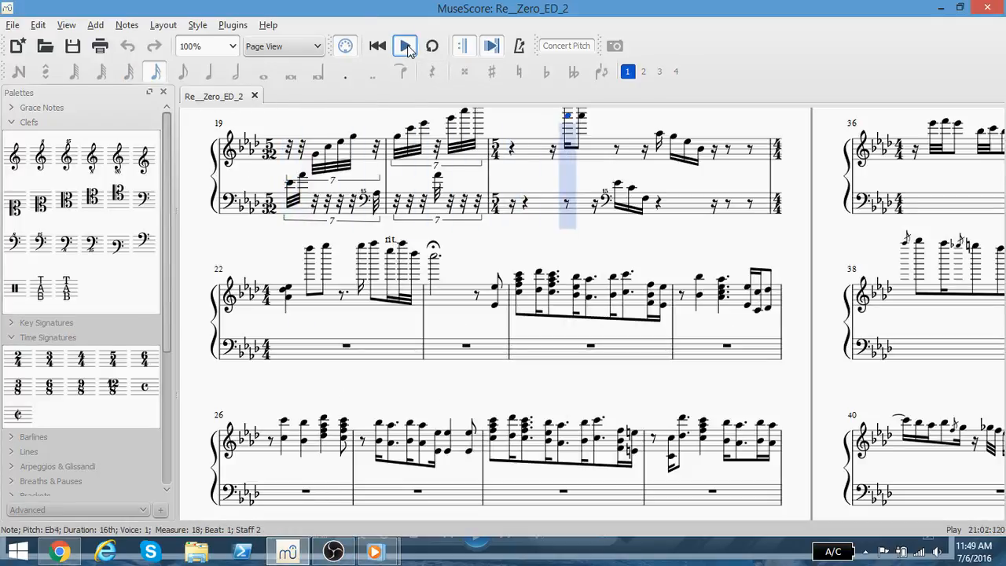
{"action": "left_click", "coordinate": [408, 45]}
{"action": "left_click", "coordinate": [293, 345]}
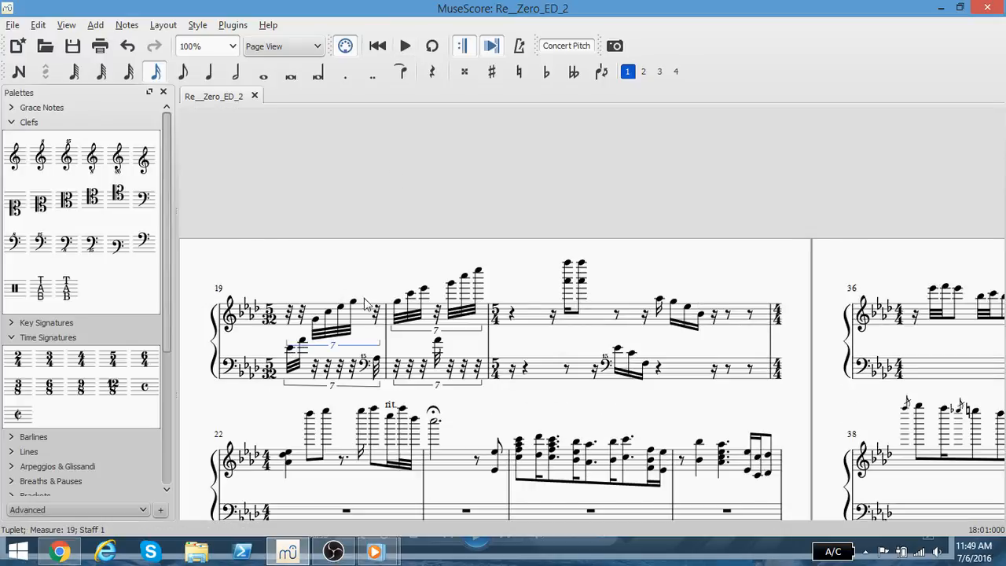
- Move measure 21's passage, from the first high A-flat chord through the last treble note on both staves, to the measure's start
{"action": "left_click", "coordinate": [569, 267]}
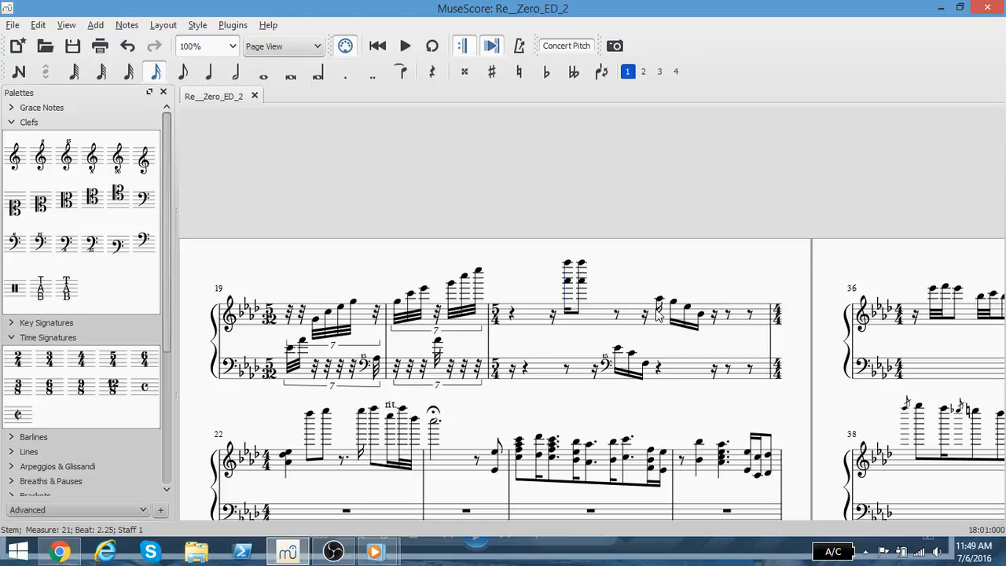
{"action": "left_click", "coordinate": [569, 263]}
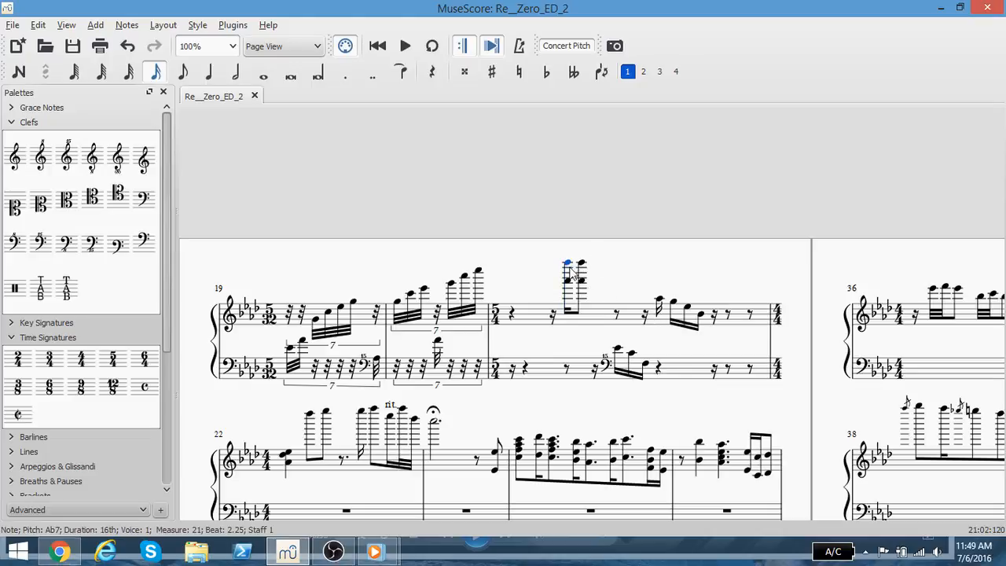
{"action": "left_click", "coordinate": [705, 319], "text": "shift"}
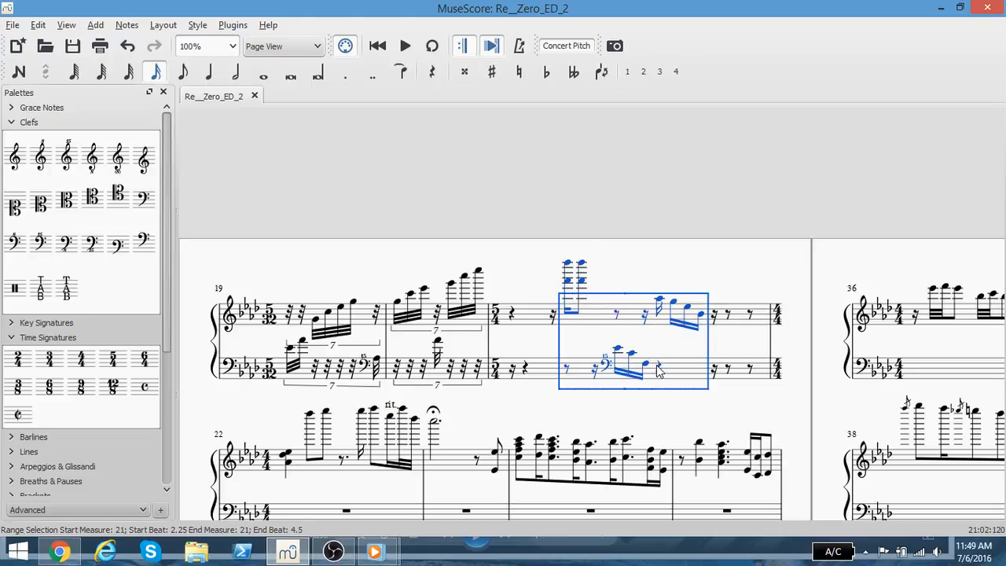
{"action": "key", "text": "Delete"}
{"action": "key", "text": "ctrl+z"}
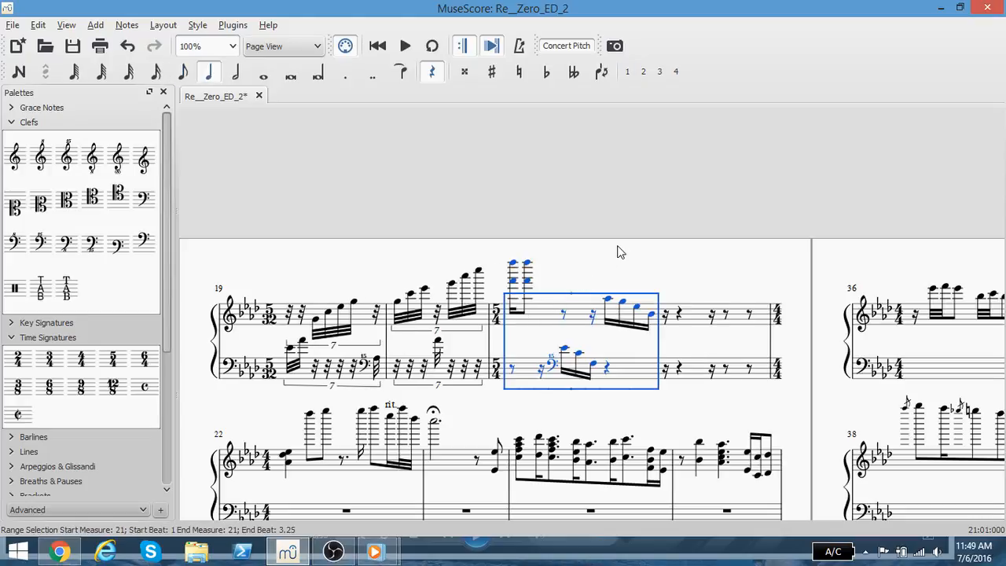
{"action": "left_click", "coordinate": [618, 251]}
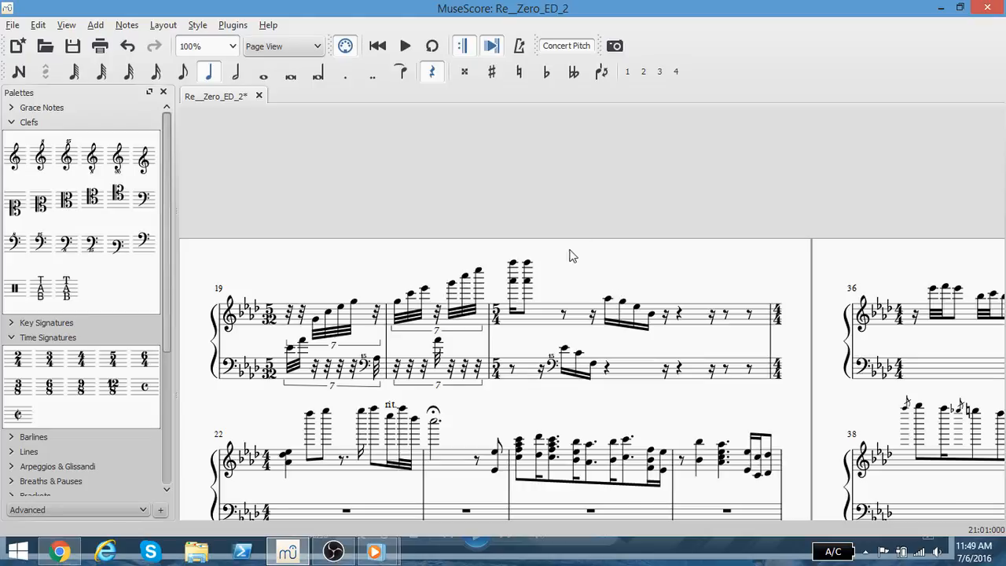
- Open the master palette's time signatures and clear the custom 5/32 signature from the list
{"action": "key", "text": "shift+F9"}
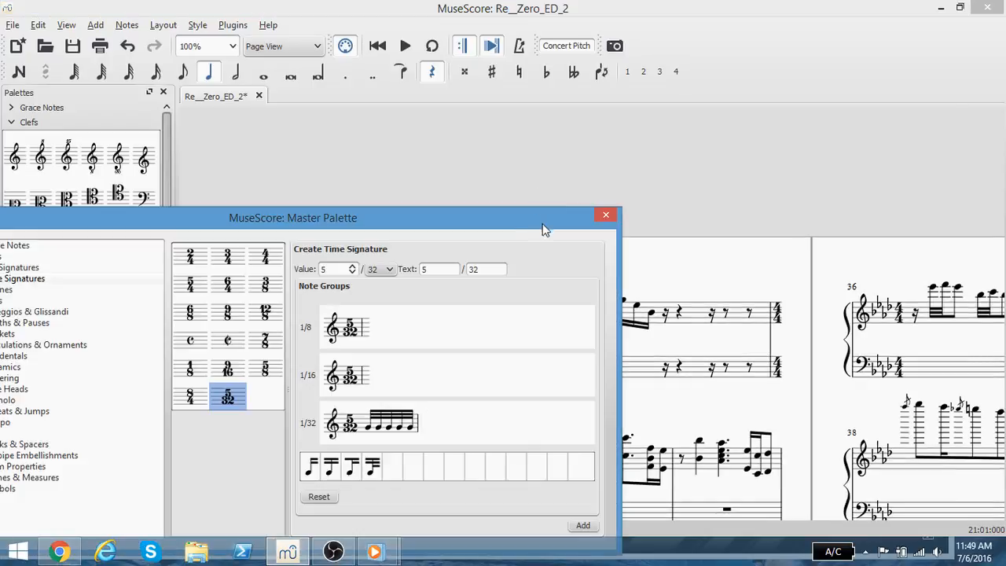
{"action": "left_click_drag", "start_coordinate": [426, 226], "coordinate": [797, 132]}
{"action": "right_click", "coordinate": [605, 308]}
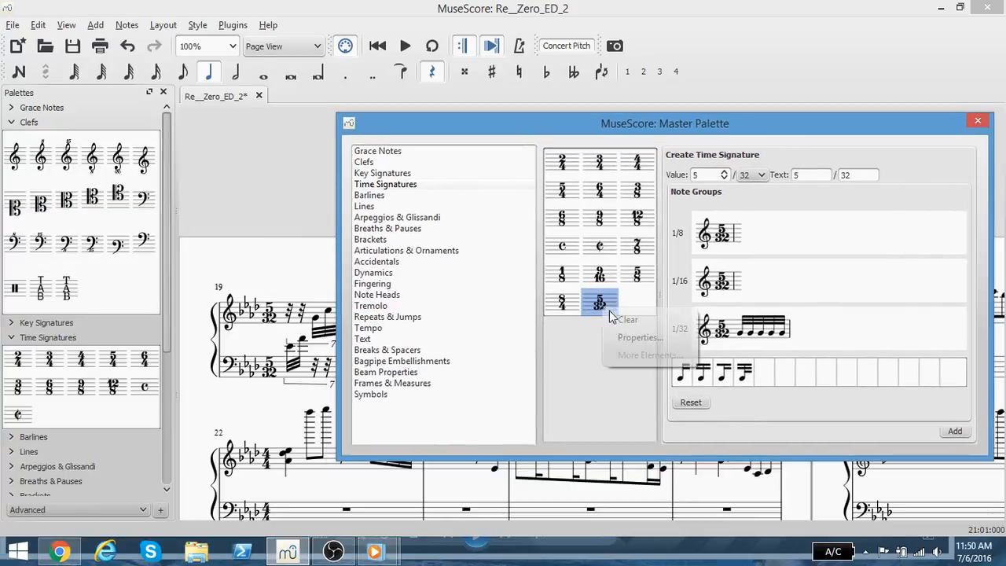
{"action": "left_click", "coordinate": [629, 317]}
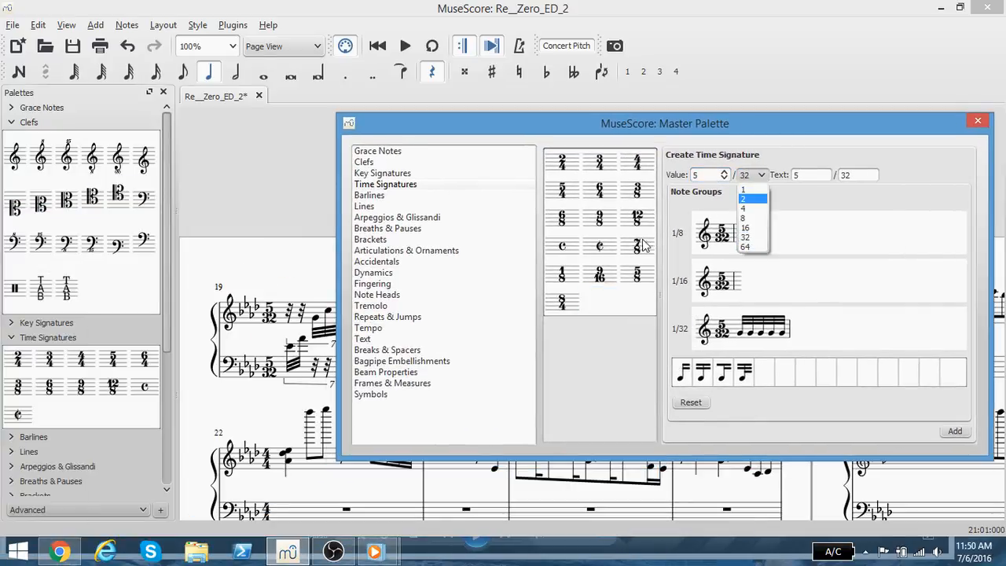
- Apply a 5/8 time signature to measure 21 and close the master palette
{"action": "left_click", "coordinate": [645, 284]}
{"action": "left_click_drag", "start_coordinate": [646, 125], "coordinate": [1005, 124]}
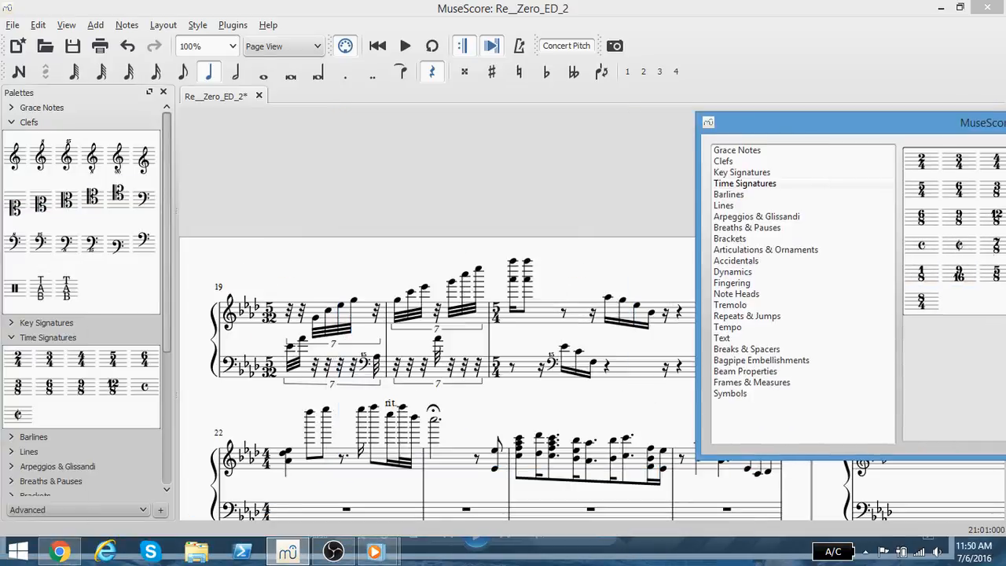
{"action": "mouse_move", "coordinate": [991, 281]}
{"action": "left_mouse_down"}
{"action": "mouse_move", "coordinate": [565, 323]}
{"action": "mouse_move", "coordinate": [557, 312]}
{"action": "left_mouse_up"}
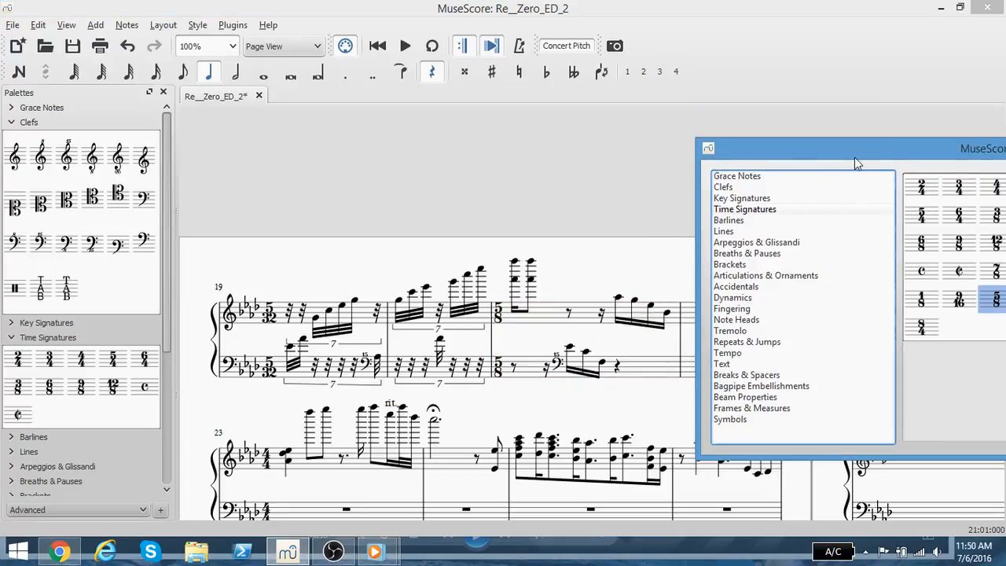
{"action": "left_click_drag", "start_coordinate": [841, 131], "coordinate": [352, 272]}
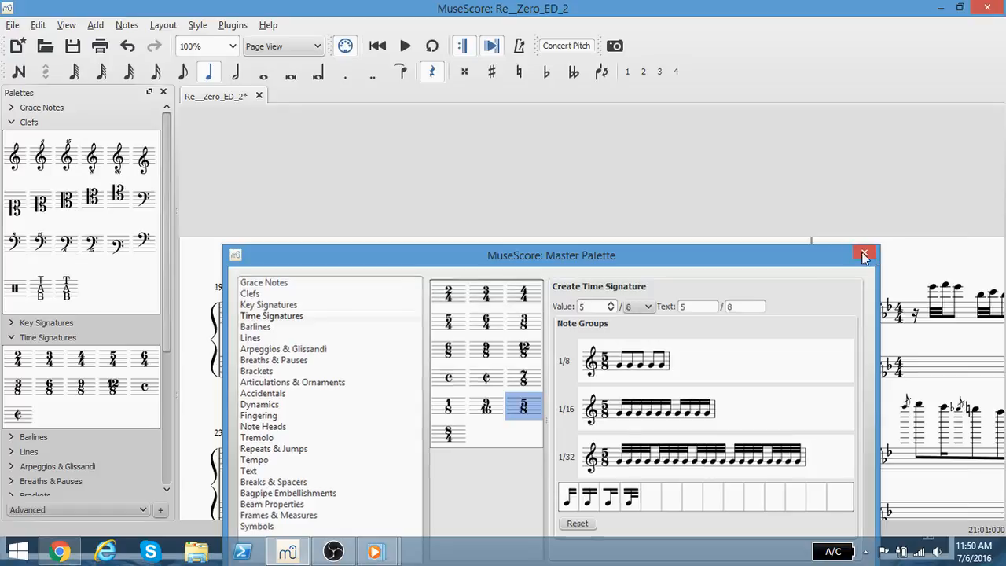
{"action": "left_click", "coordinate": [877, 260]}
- Delete the leftover measure of rests after measure 21 on both staves
{"action": "left_click", "coordinate": [720, 326]}
{"action": "left_click", "coordinate": [706, 377], "text": "shift"}
{"action": "key", "text": "ctrl+Delete"}
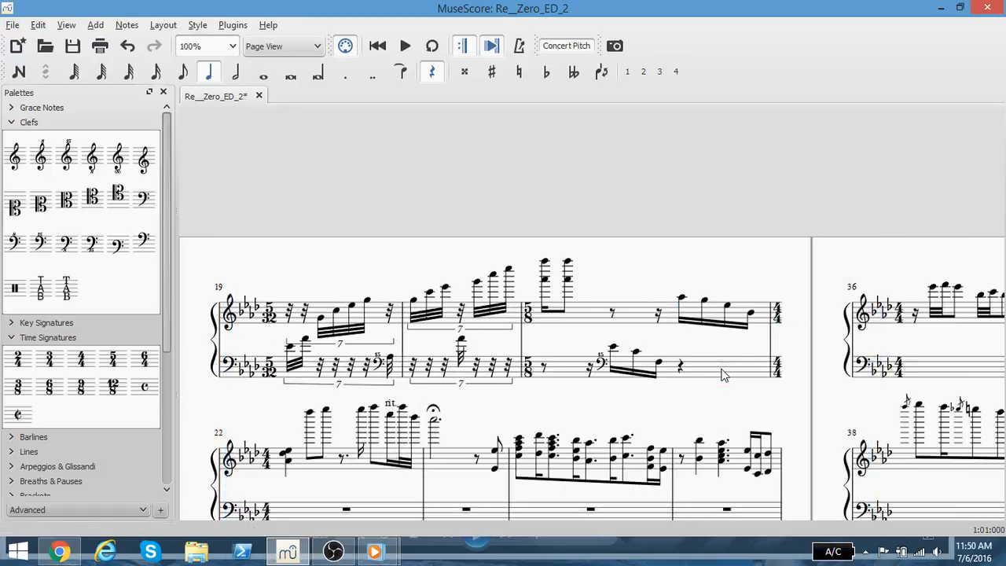
- Flip the treble septuplet brackets of measures 19 and 20 to above the staff
{"action": "scroll", "coordinate": [399, 362], "scroll_direction": "down", "scroll_amount": 1}
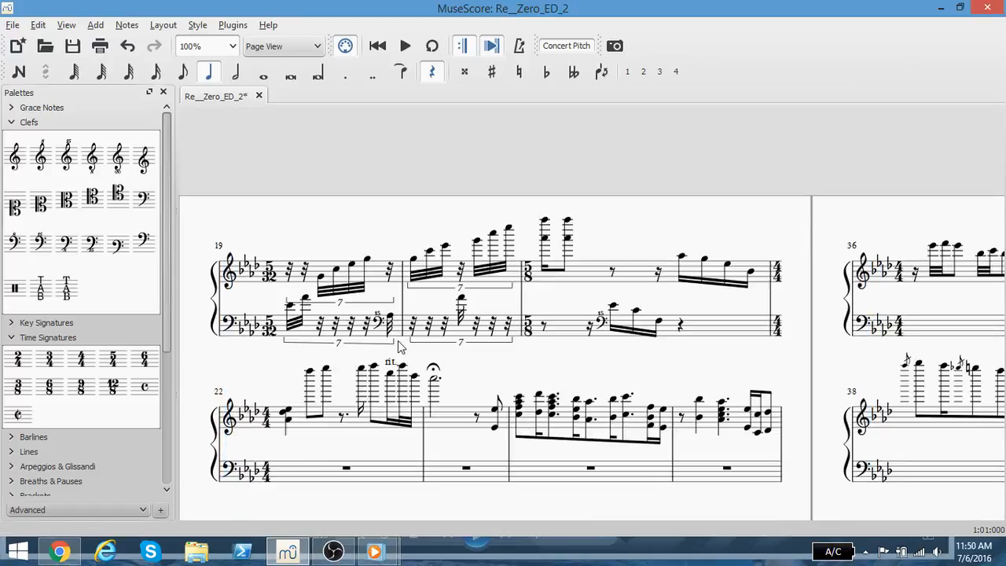
{"action": "left_click", "coordinate": [349, 305]}
{"action": "key", "text": "x"}
{"action": "left_click", "coordinate": [471, 287]}
{"action": "key", "text": "x"}
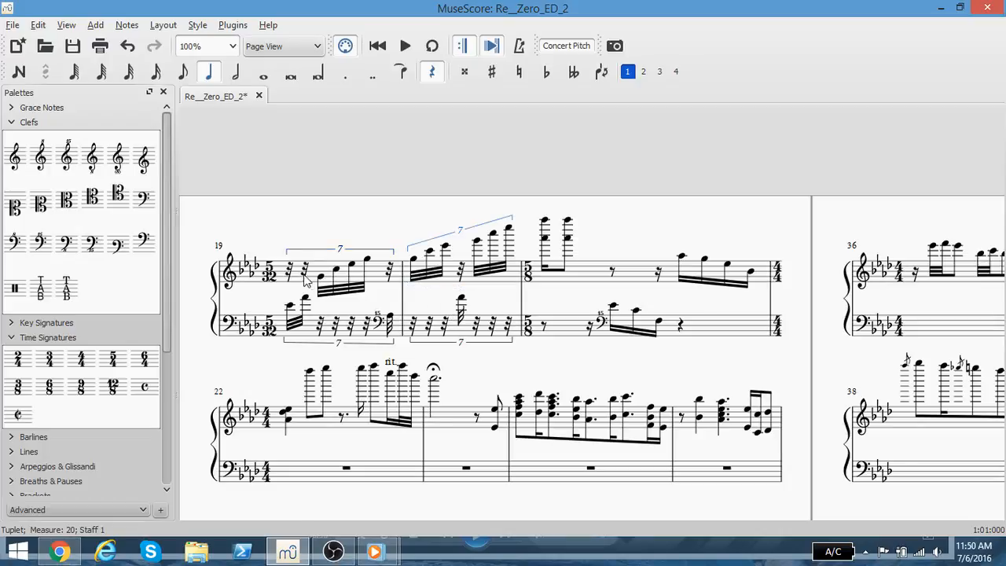
- Combine measure 19's septuplet rests into a 16th rest at the treble's start and an eighth rest after the bass's two notes
{"action": "left_click", "coordinate": [284, 272]}
{"action": "left_click", "coordinate": [288, 273]}
{"action": "left_click", "coordinate": [157, 72]}
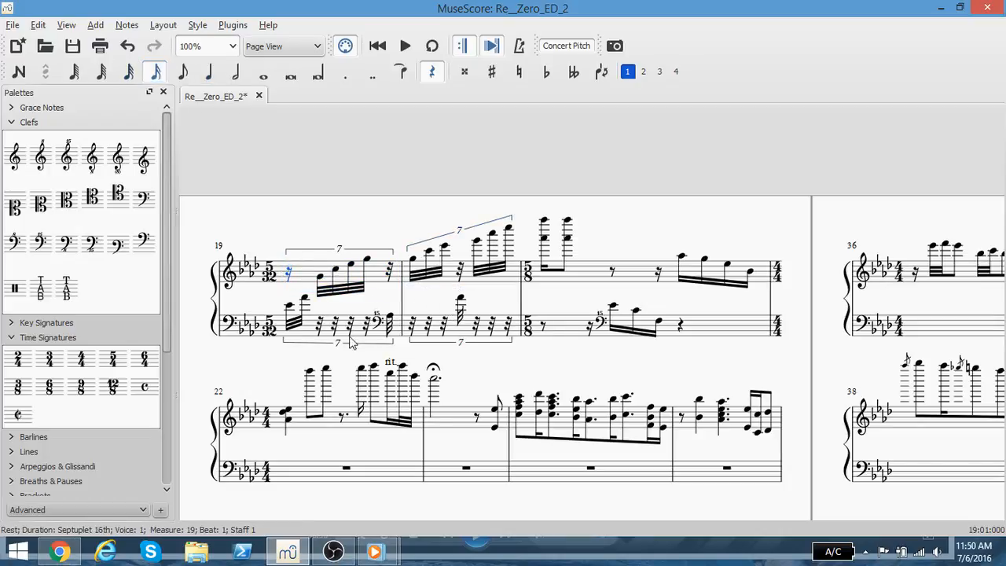
{"action": "left_click", "coordinate": [319, 324]}
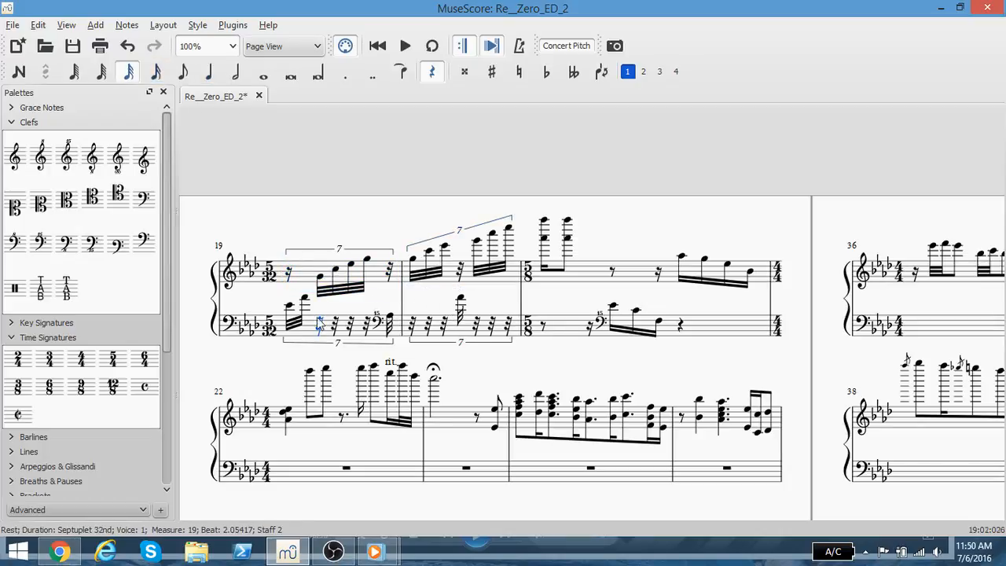
{"action": "left_click", "coordinate": [184, 72]}
- Combine measure 20's bass septuplet rests into a dotted 16th rest at the start and a 16th rest after the note
{"action": "left_click", "coordinate": [407, 329]}
{"action": "left_click", "coordinate": [157, 71]}
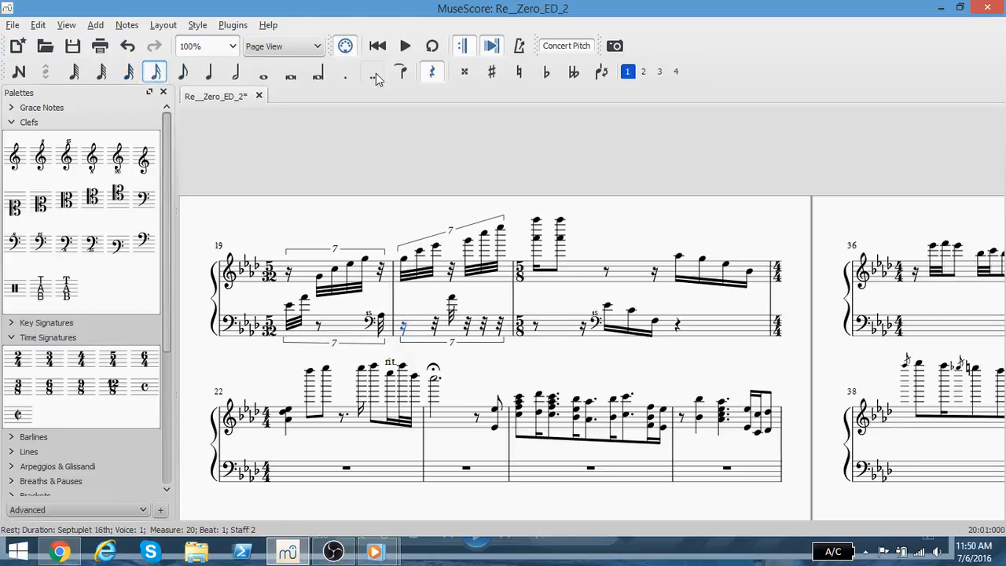
{"action": "left_click", "coordinate": [346, 71]}
{"action": "left_click", "coordinate": [470, 329]}
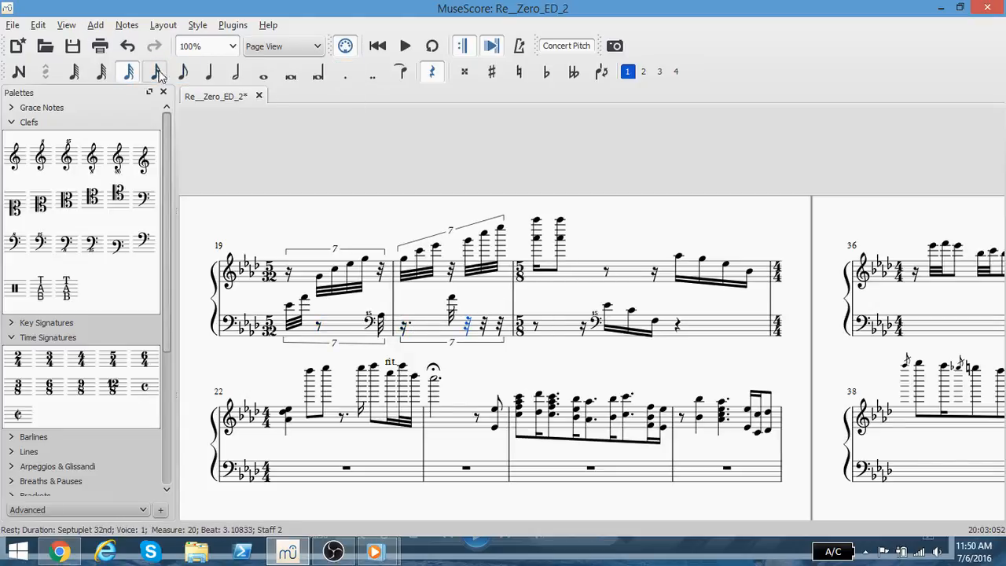
{"action": "left_click", "coordinate": [129, 72]}
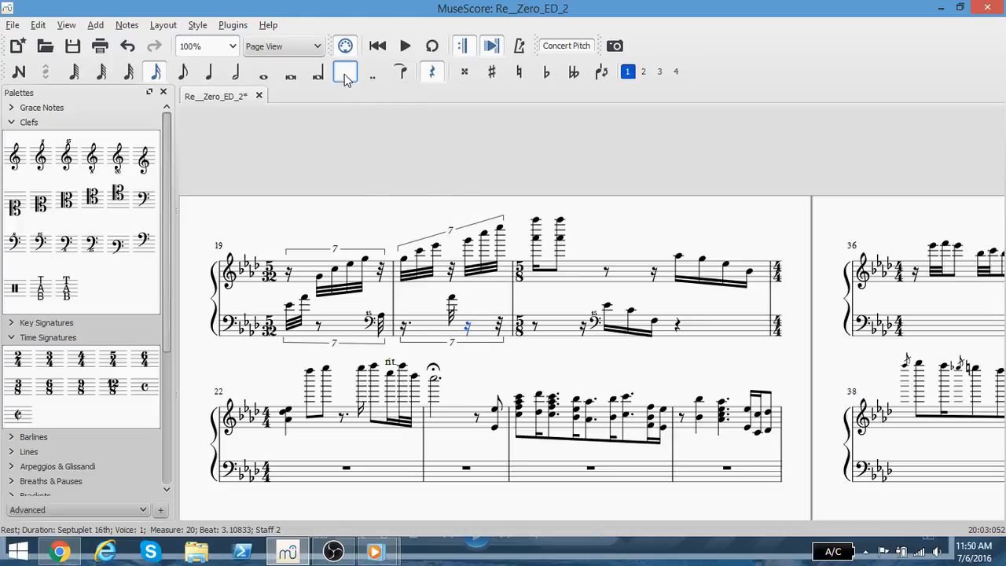
- Play back the passage from measure 18's bass chord to the start of measure 22, then stop and clear the selection
{"action": "scroll", "coordinate": [425, 284], "scroll_direction": "down", "scroll_amount": 2}
{"action": "left_click_drag", "start_coordinate": [248, 290], "coordinate": [631, 308]}
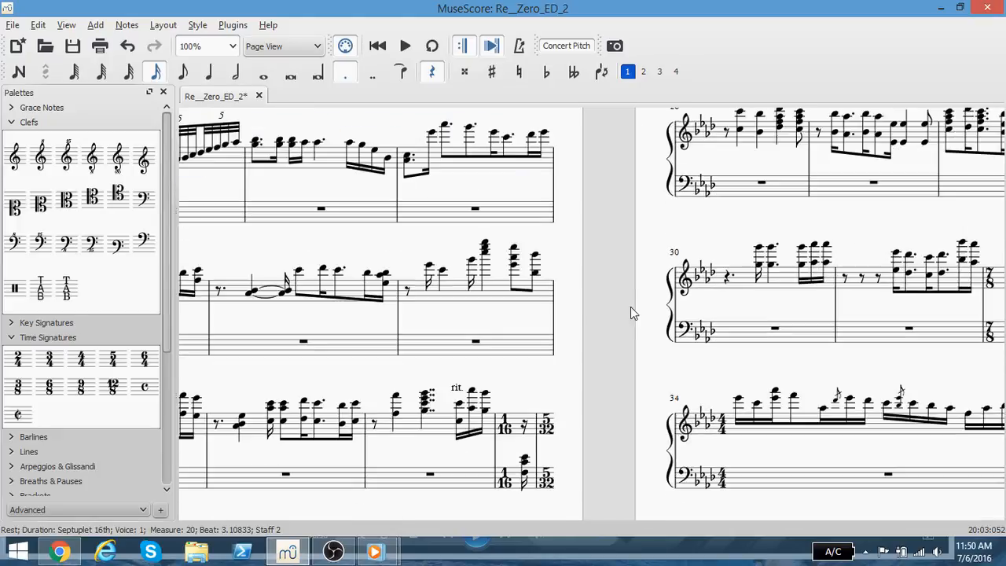
{"action": "left_click", "coordinate": [524, 461]}
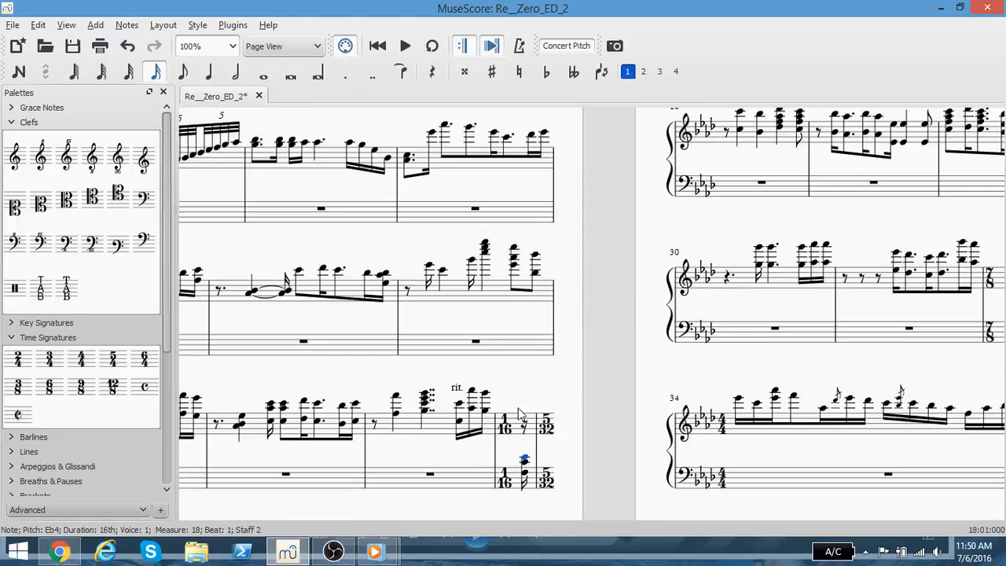
{"action": "left_click", "coordinate": [403, 45]}
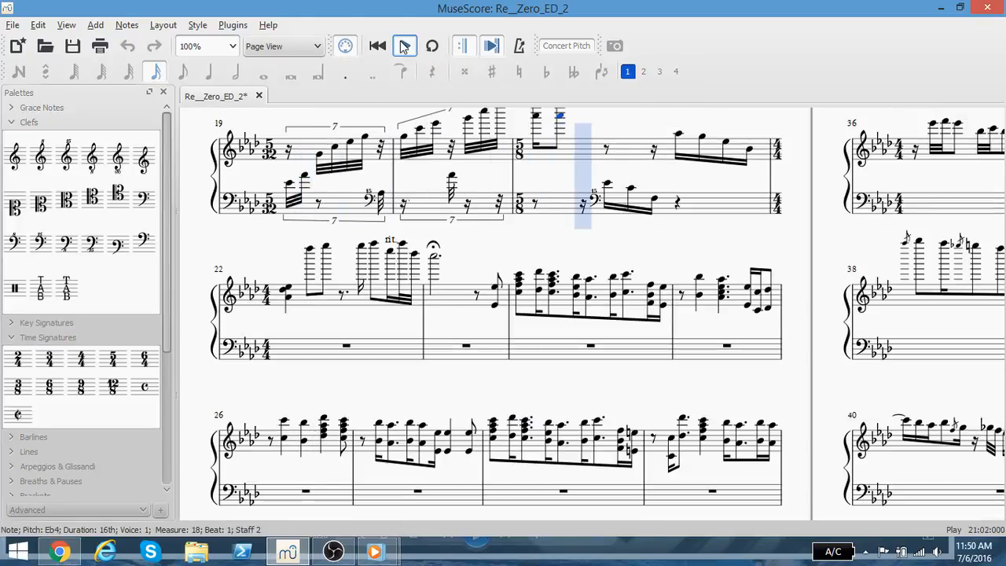
{"action": "left_click", "coordinate": [404, 46]}
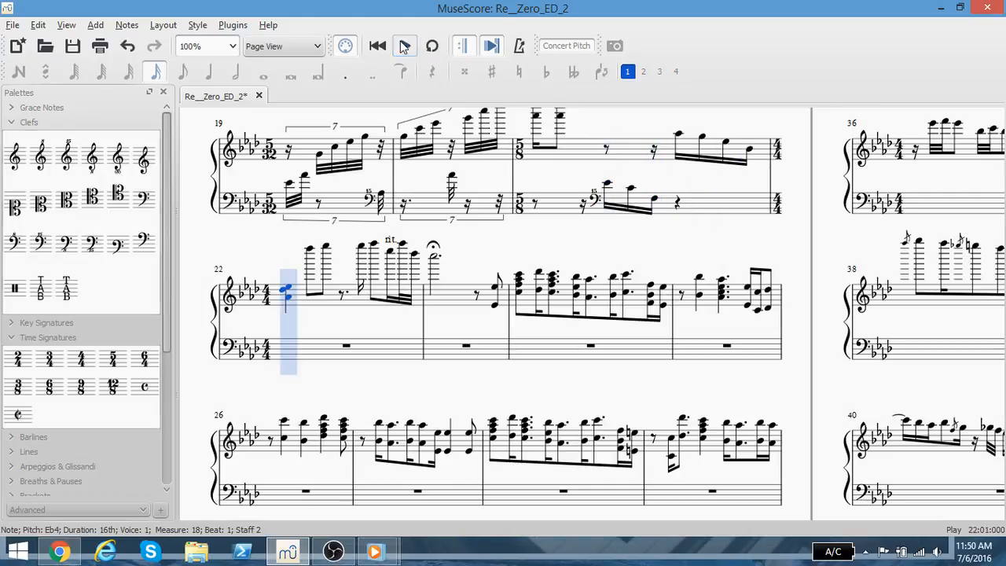
{"action": "left_click", "coordinate": [474, 218]}
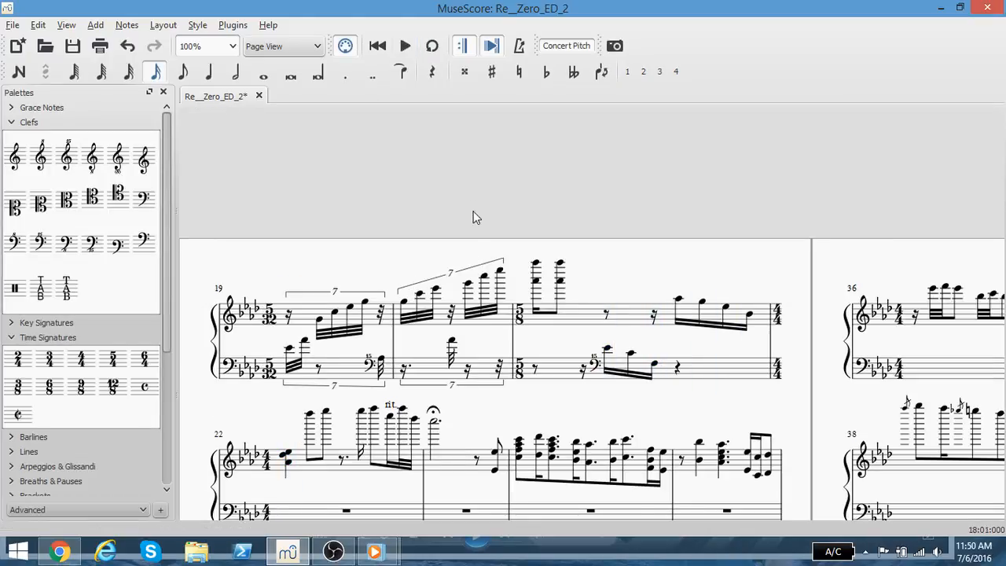
- Look over the first two pages of the score, ending at the septuplets in measures 19 and 20
{"action": "scroll", "coordinate": [475, 218], "scroll_direction": "down", "scroll_amount": 17}
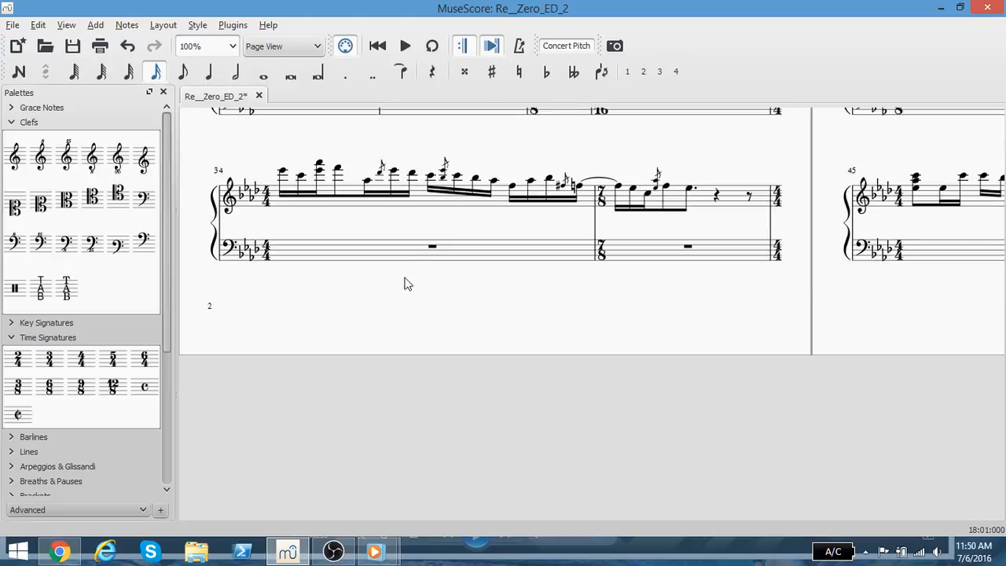
{"action": "left_click_drag", "start_coordinate": [419, 486], "coordinate": [561, 518]}
{"action": "scroll", "coordinate": [529, 484], "scroll_direction": "up", "scroll_amount": 10}
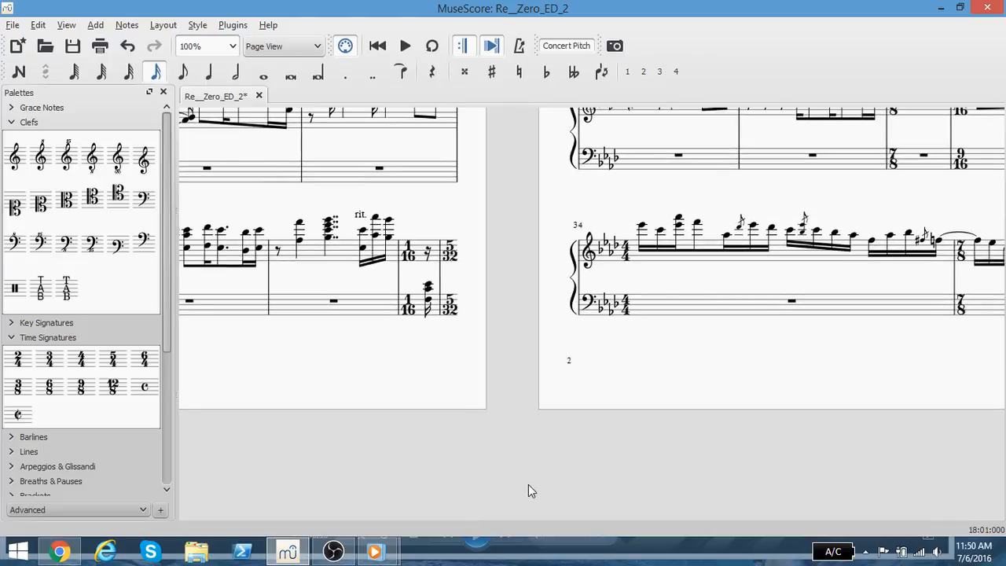
{"action": "scroll", "coordinate": [528, 484], "scroll_direction": "up", "scroll_amount": 8}
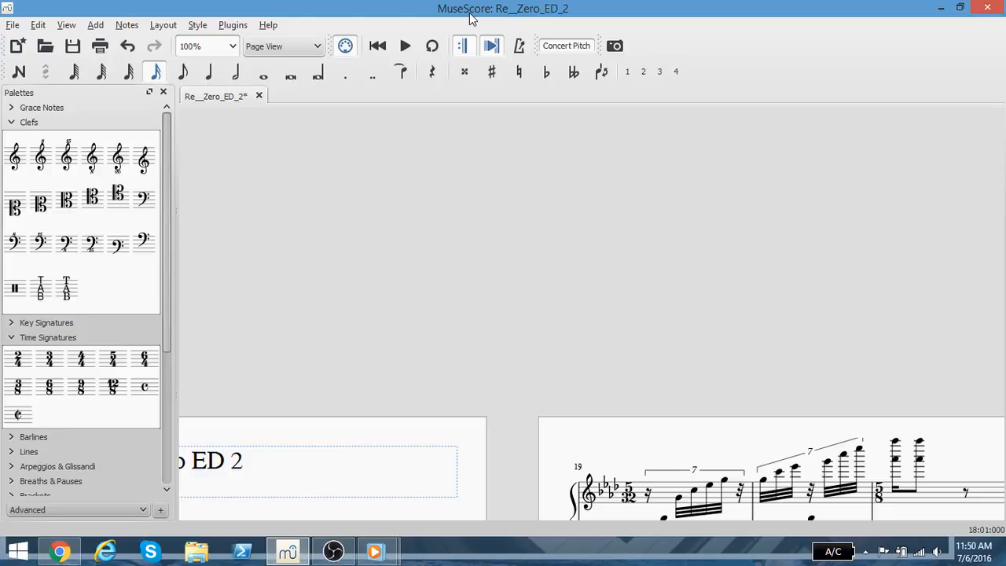
{"action": "scroll", "coordinate": [440, 169], "scroll_direction": "down", "scroll_amount": 9}
{"action": "scroll", "coordinate": [713, 313], "scroll_direction": "left", "scroll_amount": 3}
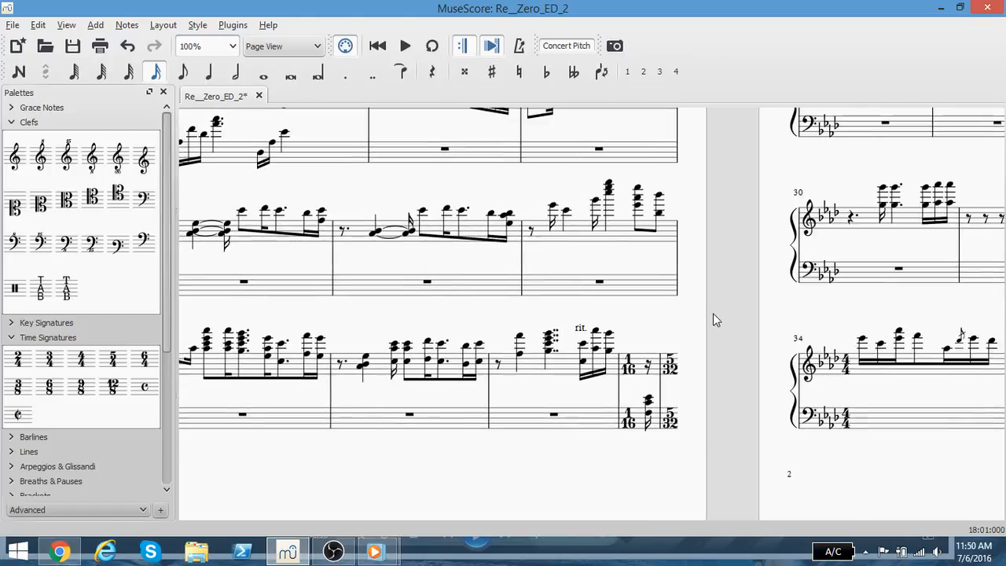
{"action": "scroll", "coordinate": [566, 467], "scroll_direction": "left", "scroll_amount": 1}
{"action": "scroll", "coordinate": [543, 461], "scroll_direction": "up", "scroll_amount": 9}
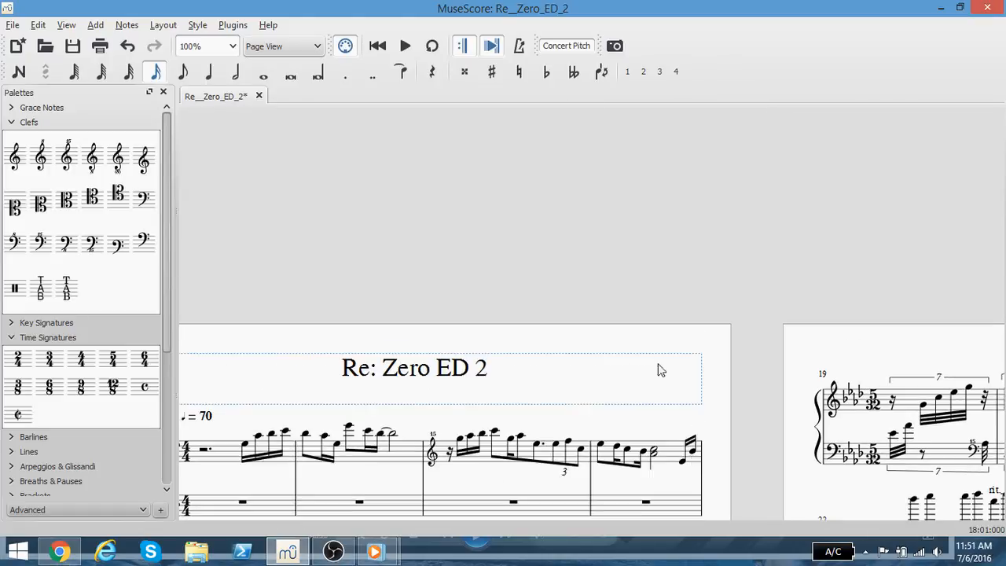
{"action": "scroll", "coordinate": [633, 326], "scroll_direction": "down", "scroll_amount": 8}
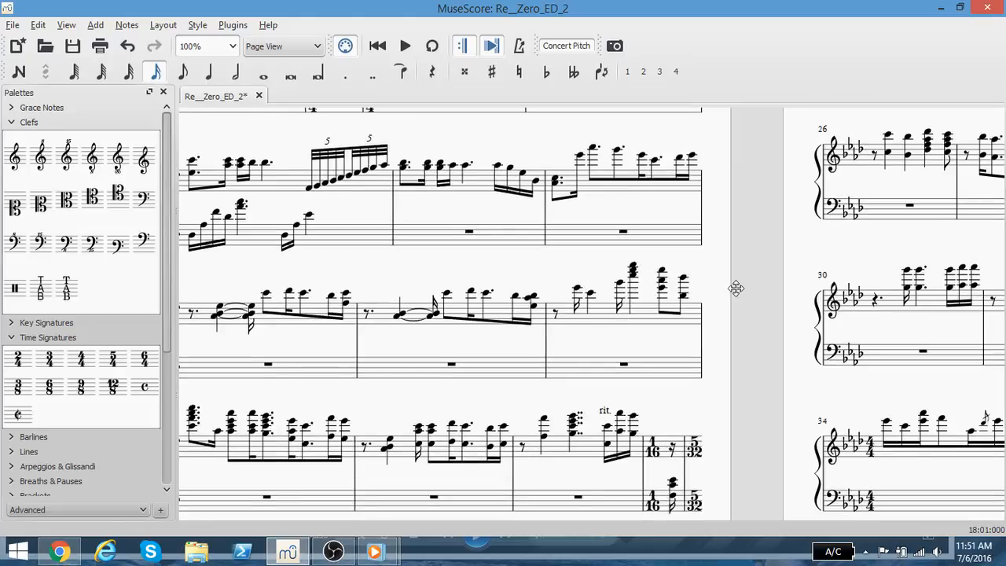
{"action": "left_click_drag", "start_coordinate": [736, 289], "coordinate": [469, 289]}
{"action": "scroll", "coordinate": [470, 289], "scroll_direction": "up", "scroll_amount": 5}
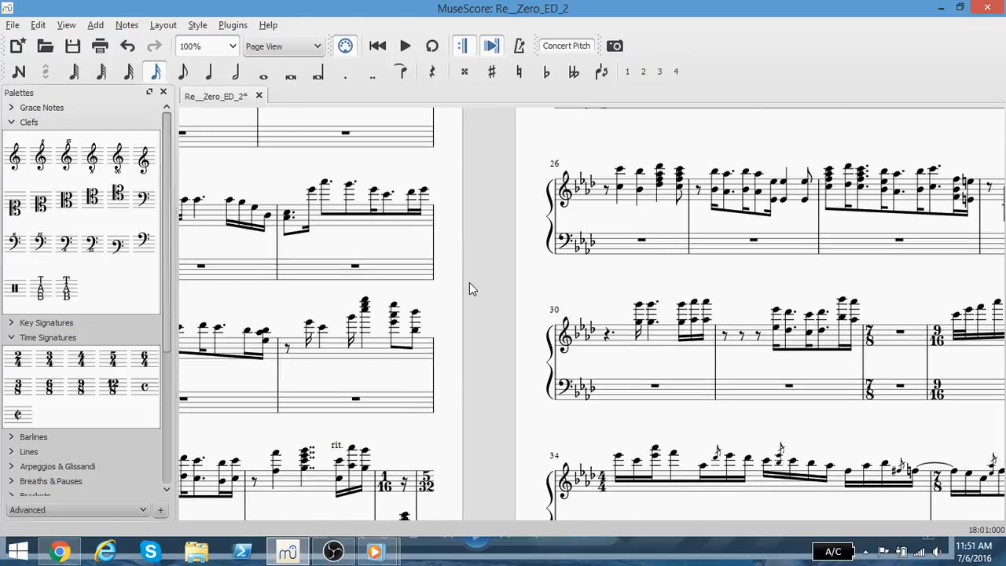
{"action": "scroll", "coordinate": [473, 284], "scroll_direction": "up", "scroll_amount": 3}
{"action": "left_click_drag", "start_coordinate": [458, 203], "coordinate": [333, 195]}
{"action": "left_click_drag", "start_coordinate": [469, 185], "coordinate": [391, 196]}
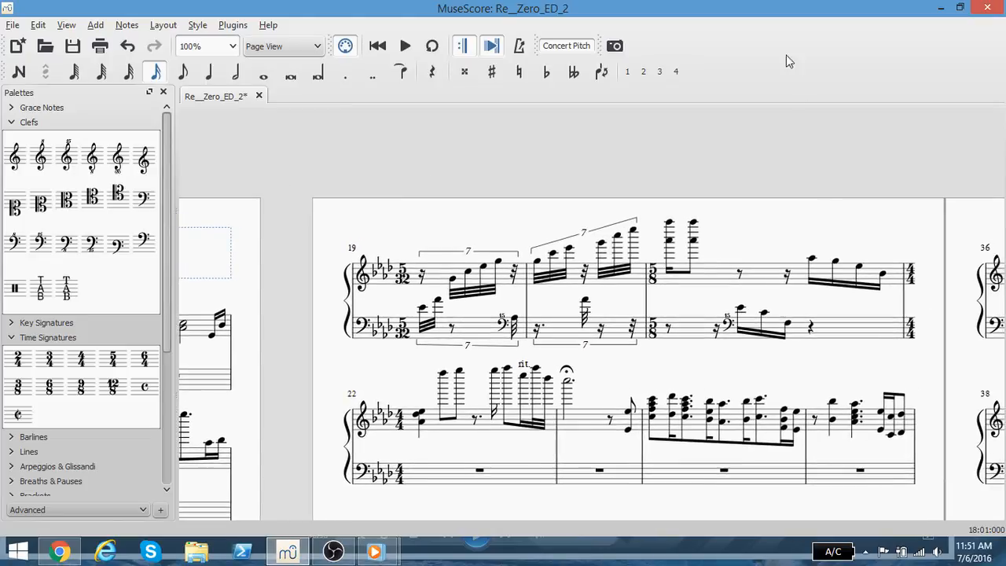